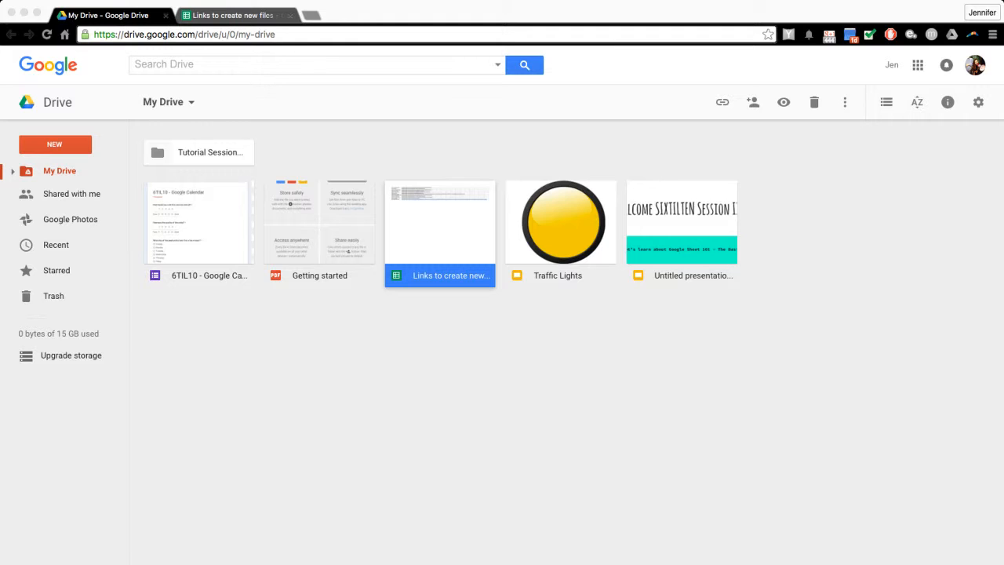
- Open and dismiss the Google apps launcher, then show Drive's NEW item choices
{"action": "left_click", "coordinate": [917, 64]}
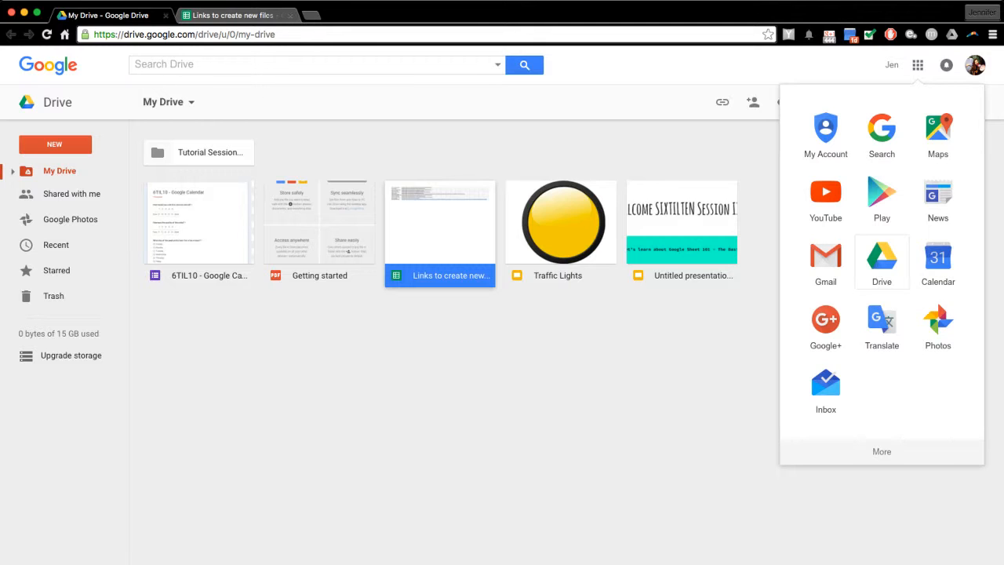
{"action": "left_click", "coordinate": [705, 353]}
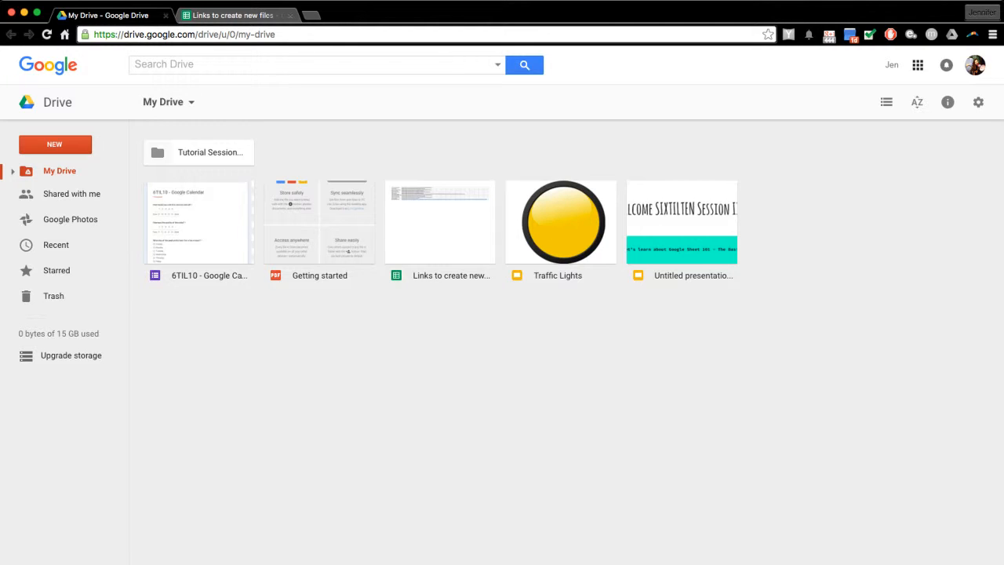
{"action": "left_click", "coordinate": [54, 144]}
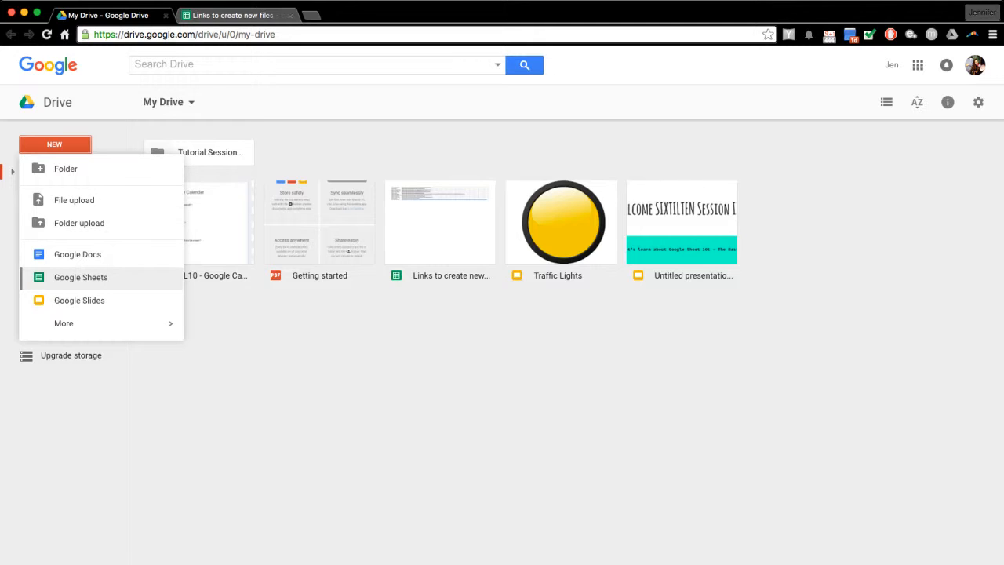
- Choose Google Sheets from the NEW menu to start an Untitled spreadsheet
{"action": "left_click", "coordinate": [81, 276]}
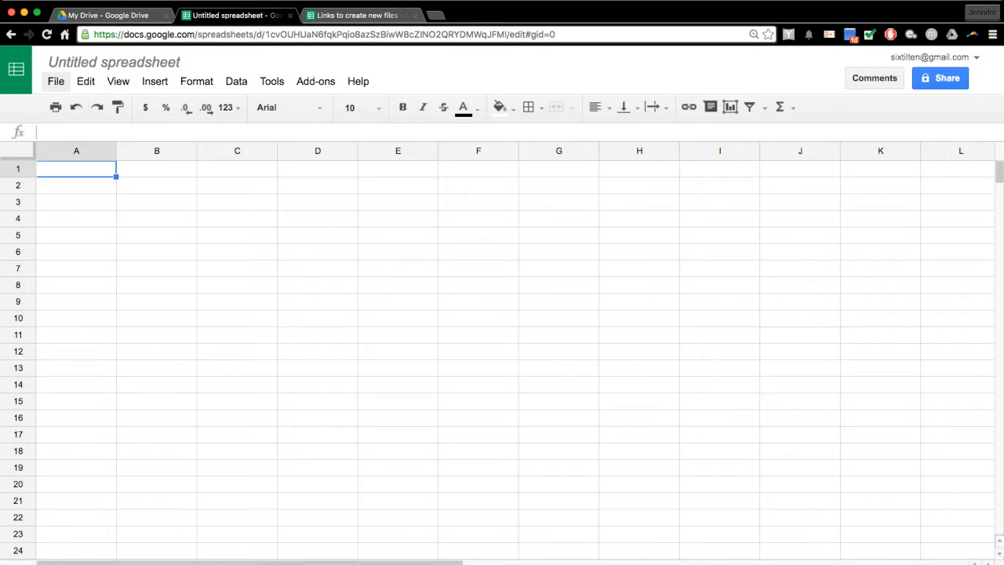
- Use File > Open and browse the Shared with me, Starred and All items tabs
{"action": "left_click", "coordinate": [55, 81]}
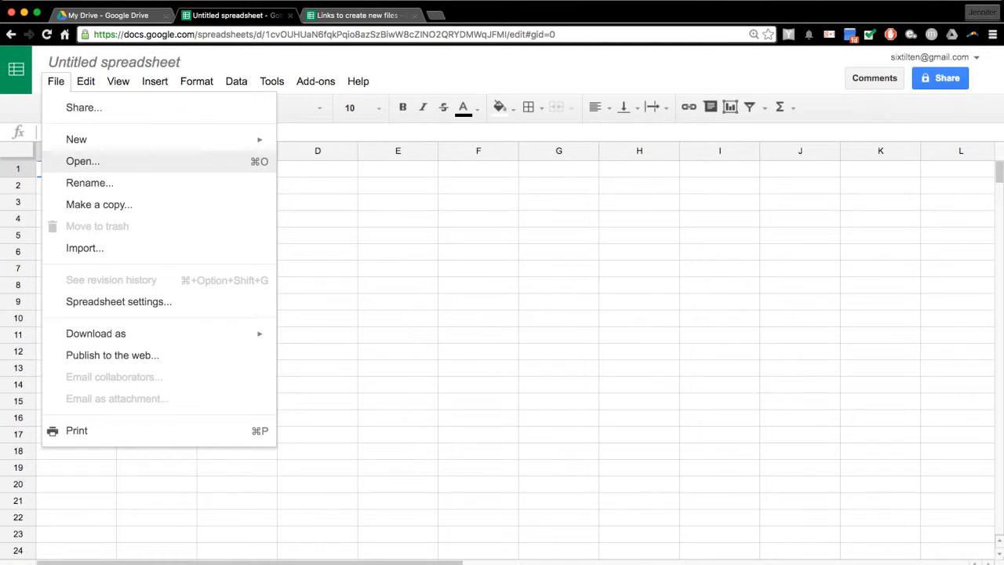
{"action": "left_click", "coordinate": [83, 161]}
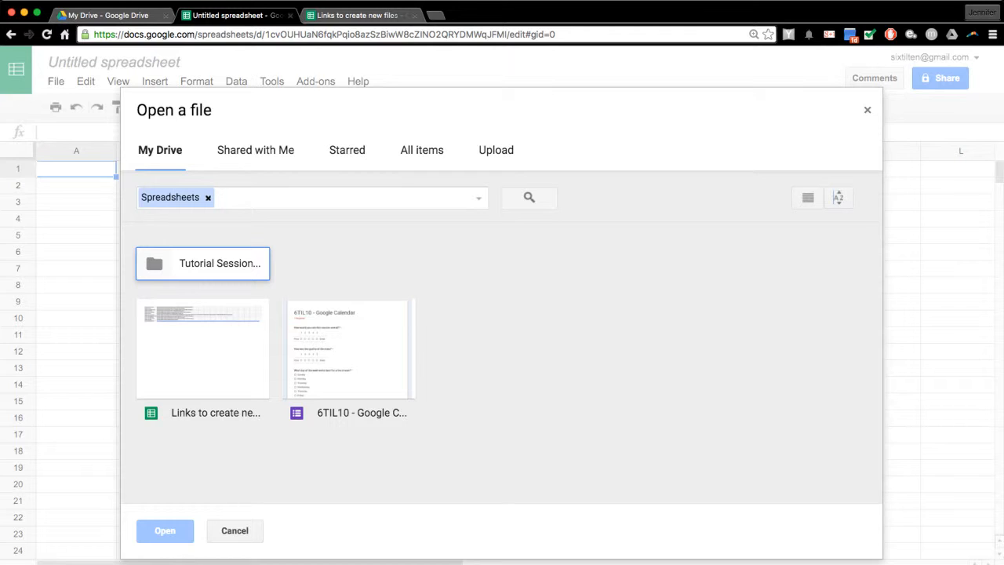
{"action": "left_click", "coordinate": [256, 150]}
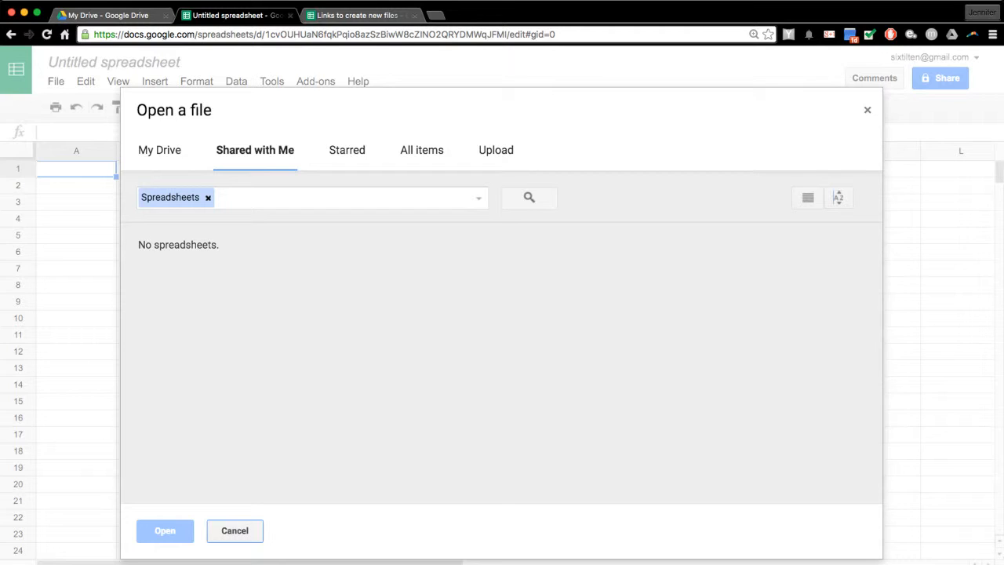
{"action": "left_click", "coordinate": [347, 150]}
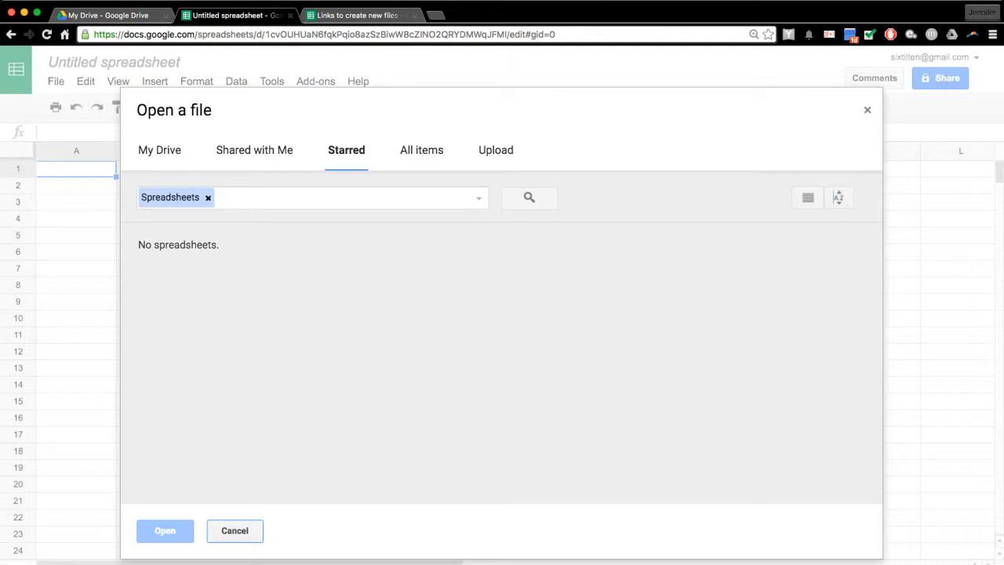
{"action": "left_click", "coordinate": [421, 150]}
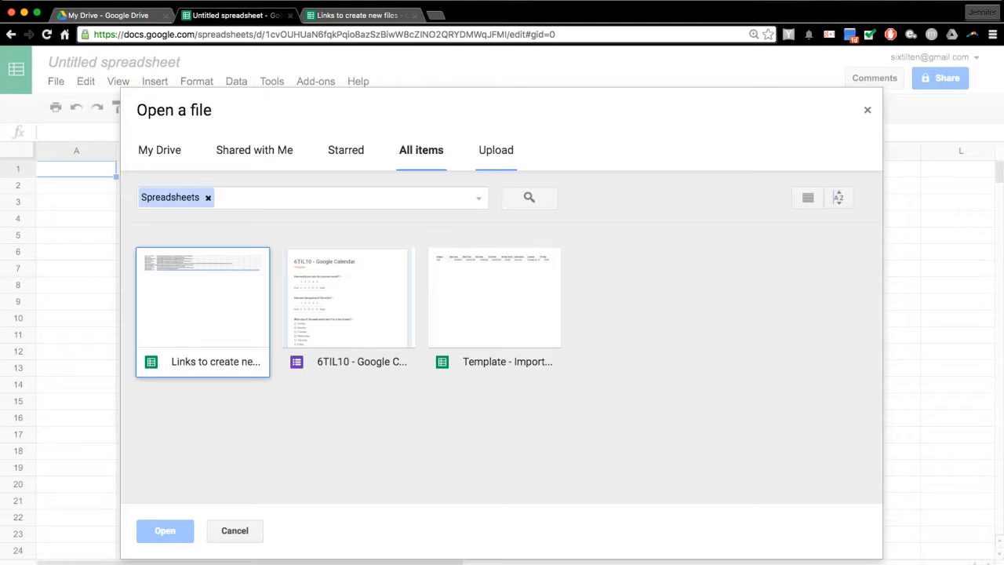
- Try the Upload tab's computer file picker, then close the Open a file dialog
{"action": "left_click", "coordinate": [495, 150]}
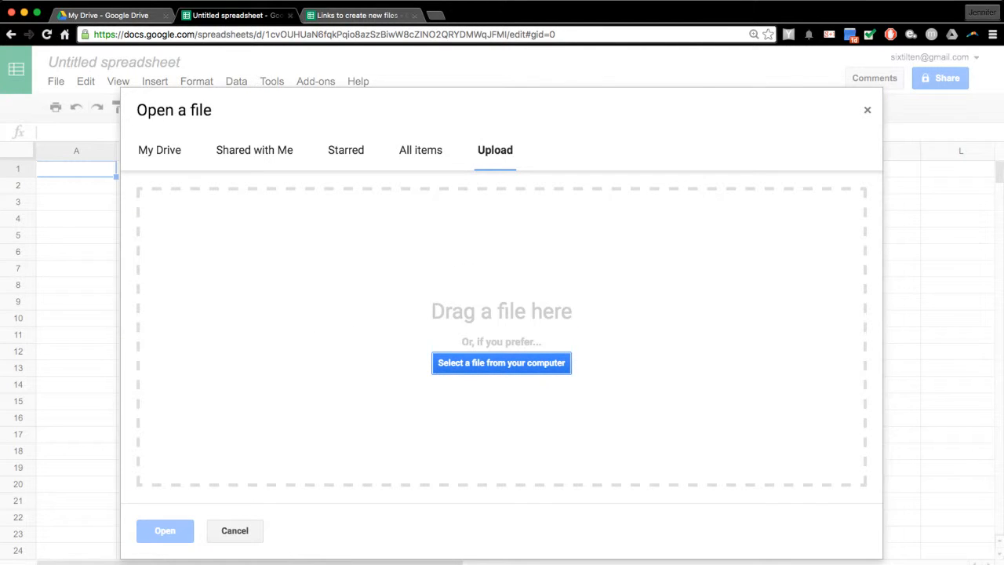
{"action": "left_click", "coordinate": [502, 363]}
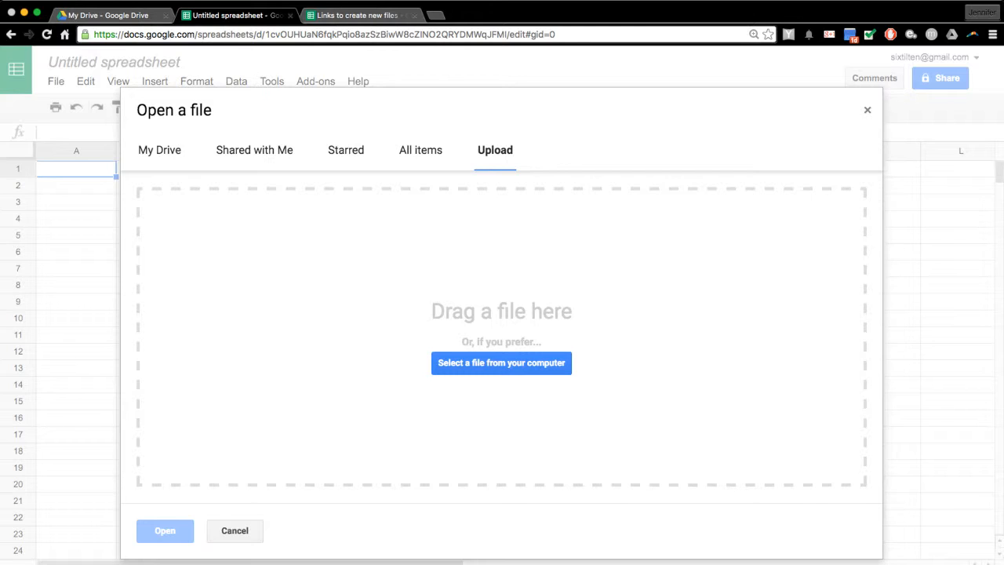
{"action": "left_click", "coordinate": [501, 363]}
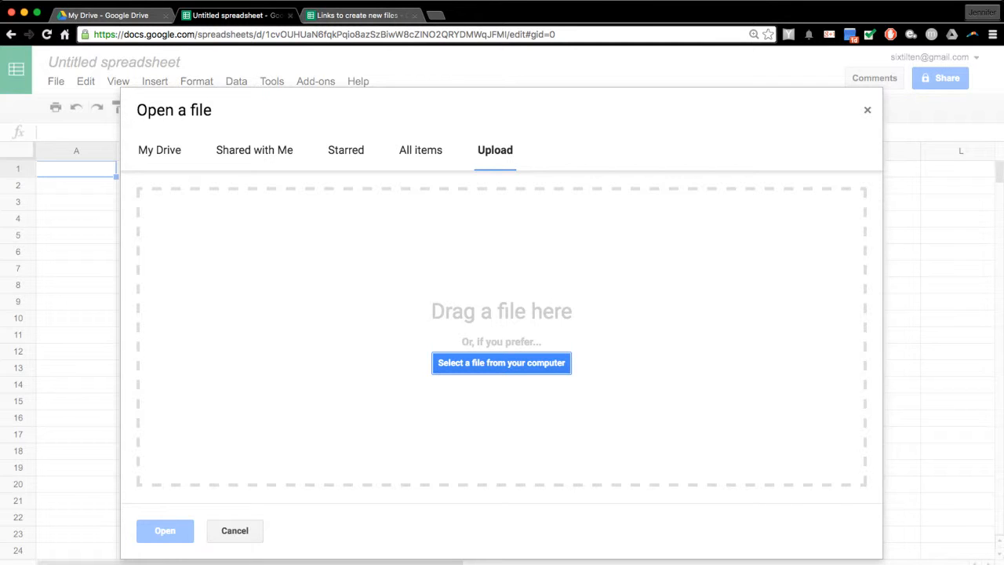
{"action": "left_click", "coordinate": [867, 110]}
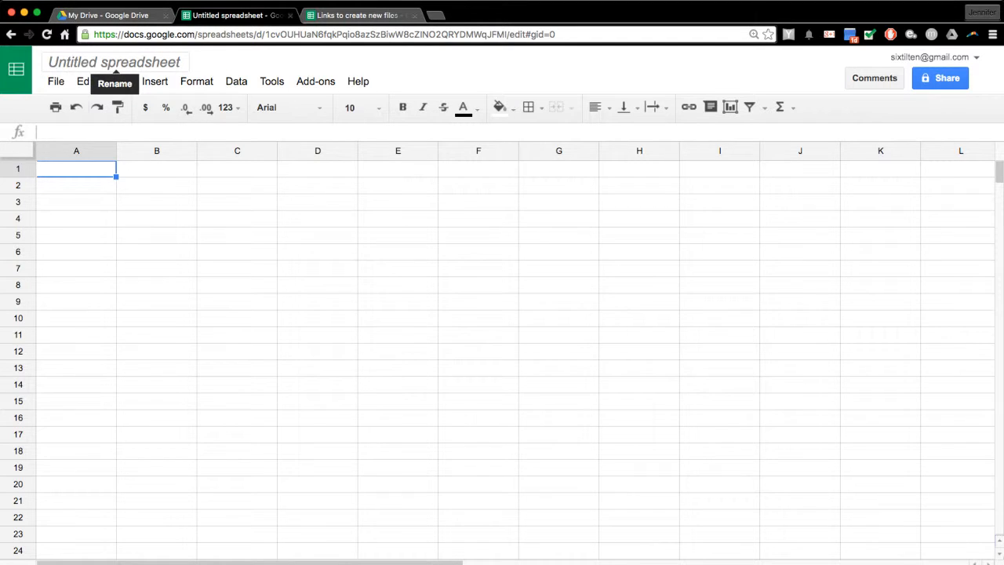
- Title the spreadsheet 'SixTilTen Session II'
{"action": "left_click", "coordinate": [115, 62]}
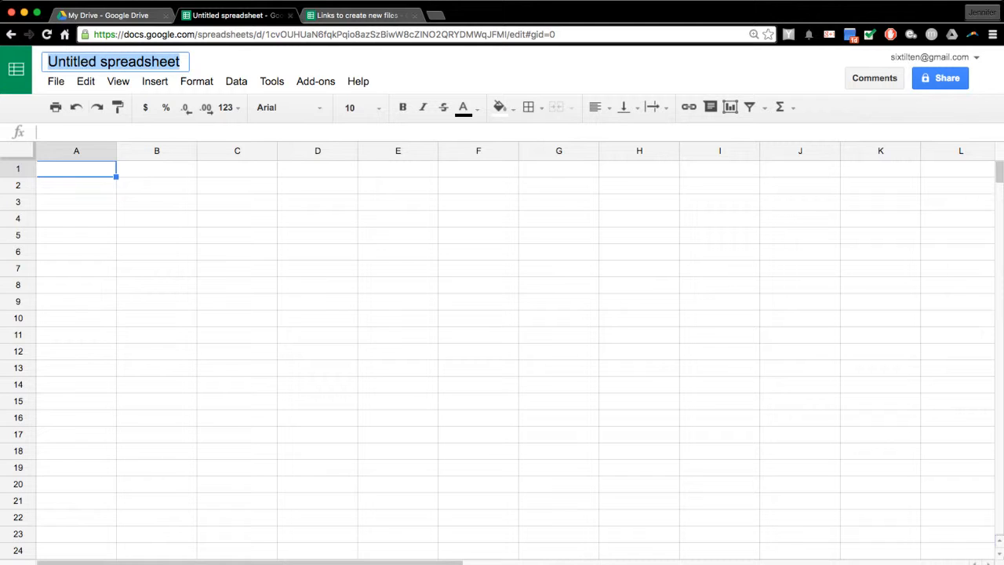
{"action": "type", "text": "Six"}
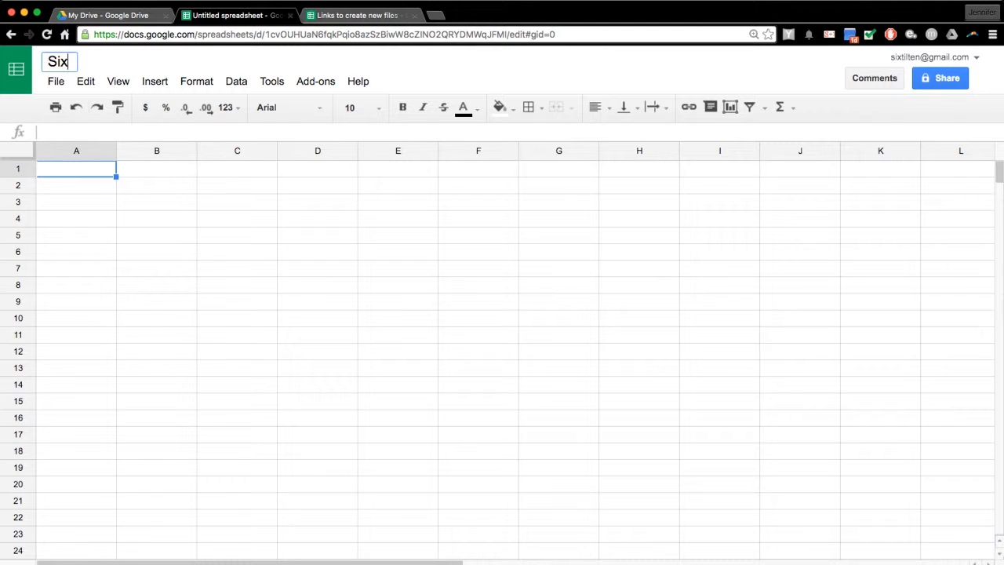
{"action": "type", "text": "TilTen Se"}
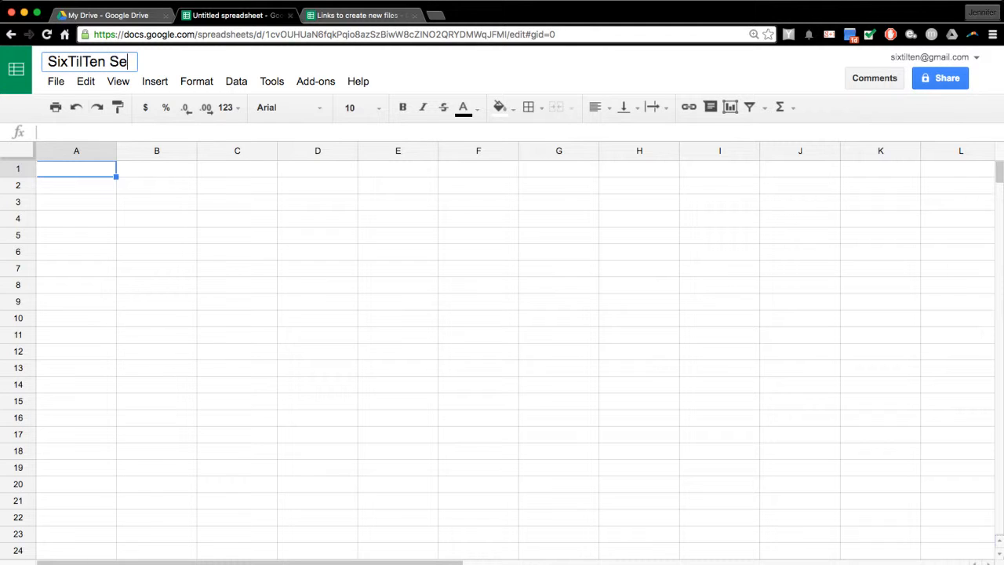
{"action": "type", "text": "ssion II"}
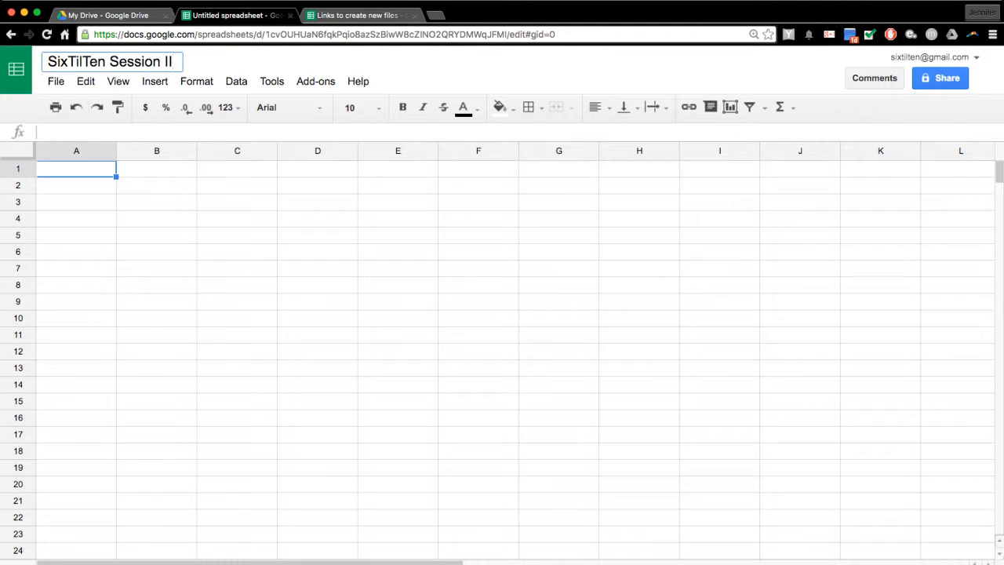
{"action": "left_click", "coordinate": [76, 468]}
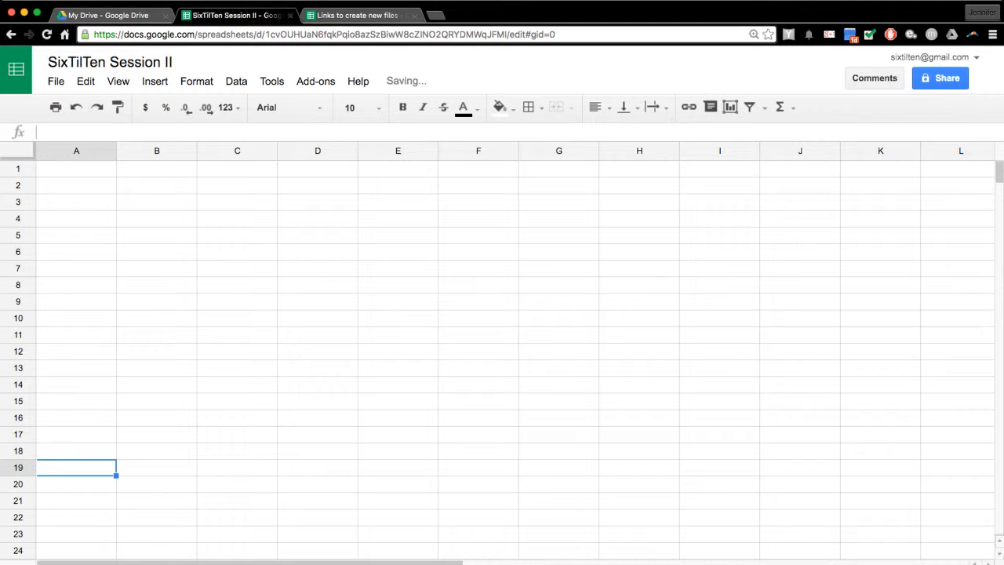
- Star the spreadsheet and switch back to the My Drive tab
{"action": "left_click", "coordinate": [76, 168]}
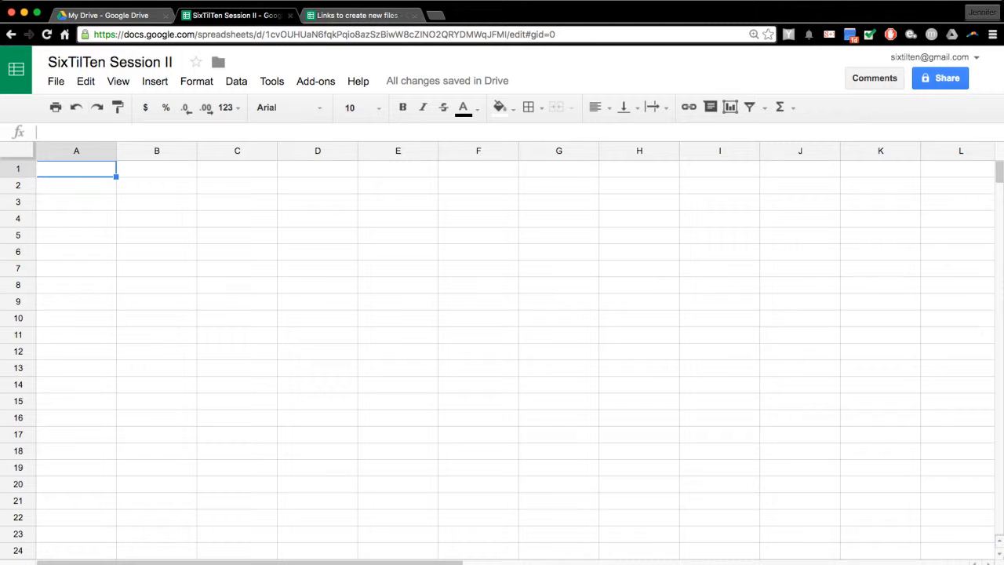
{"action": "left_click", "coordinate": [196, 62]}
{"action": "left_click", "coordinate": [106, 15]}
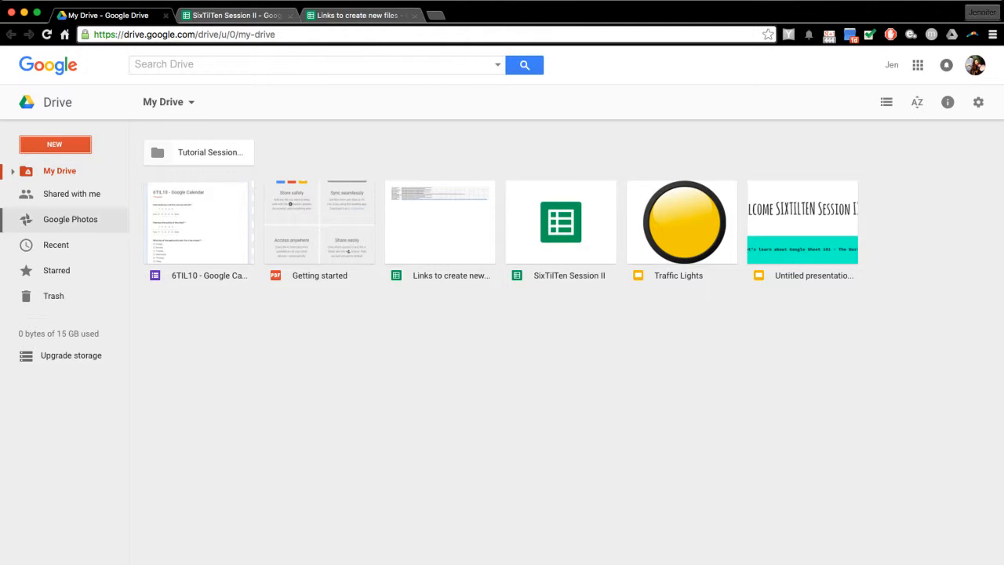
- Check Drive's Starred view, then return to the SixTilTen Session II tab
{"action": "left_click", "coordinate": [56, 270]}
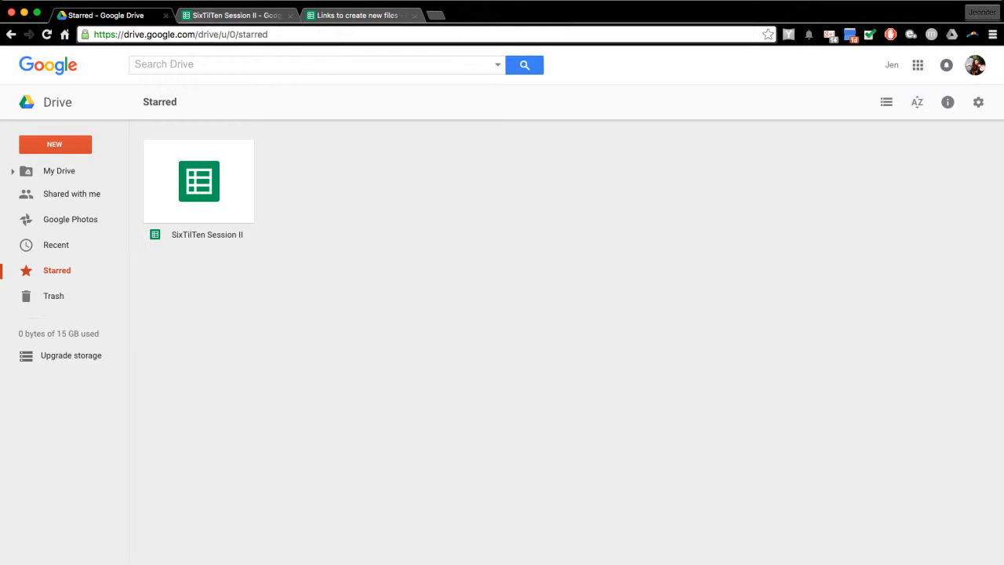
{"action": "left_click", "coordinate": [236, 15]}
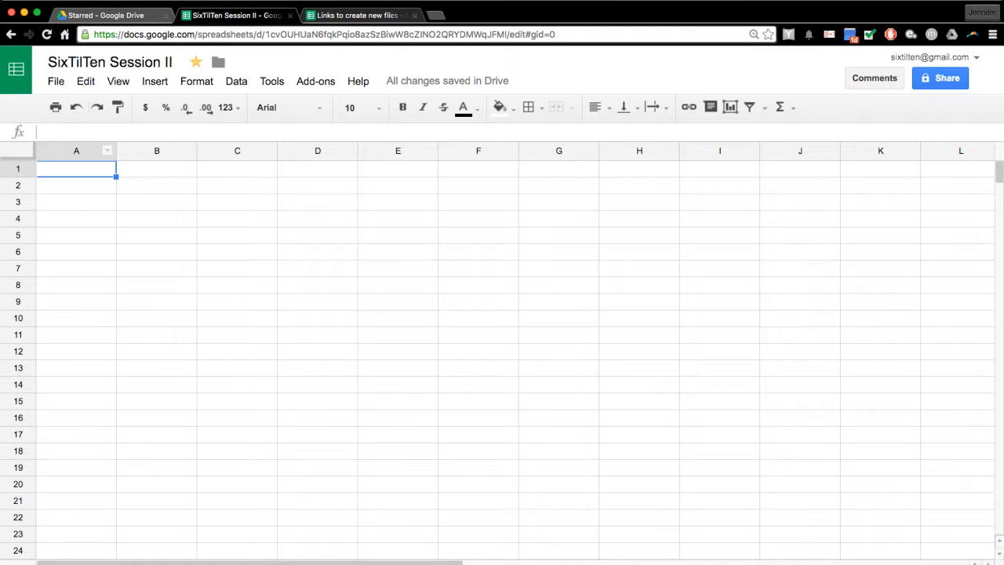
- Inspect the presentation link row A8–B8 in Links to create new files, then go to Sheets home
{"action": "key", "text": "ctrl+Tab"}
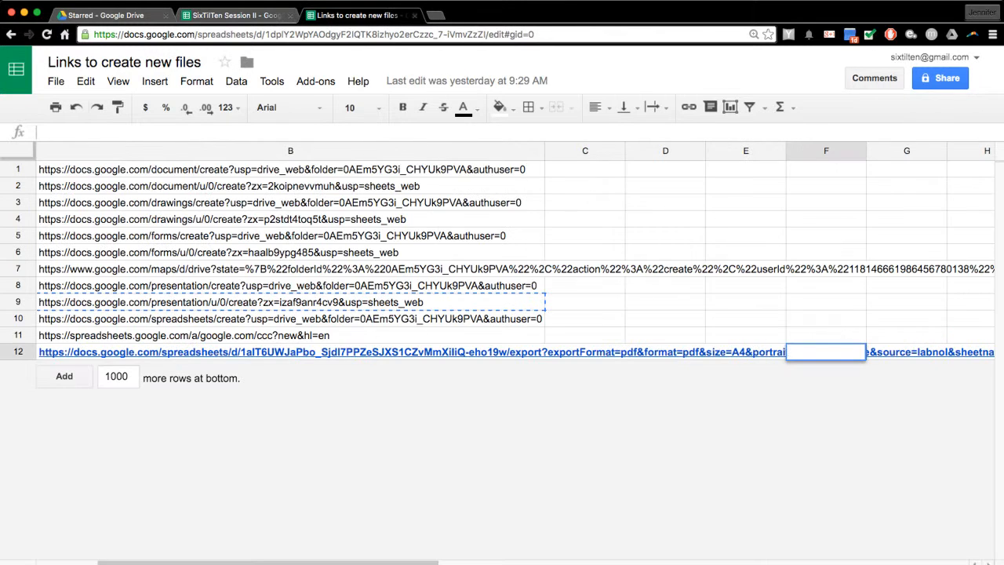
{"action": "left_click", "coordinate": [290, 286]}
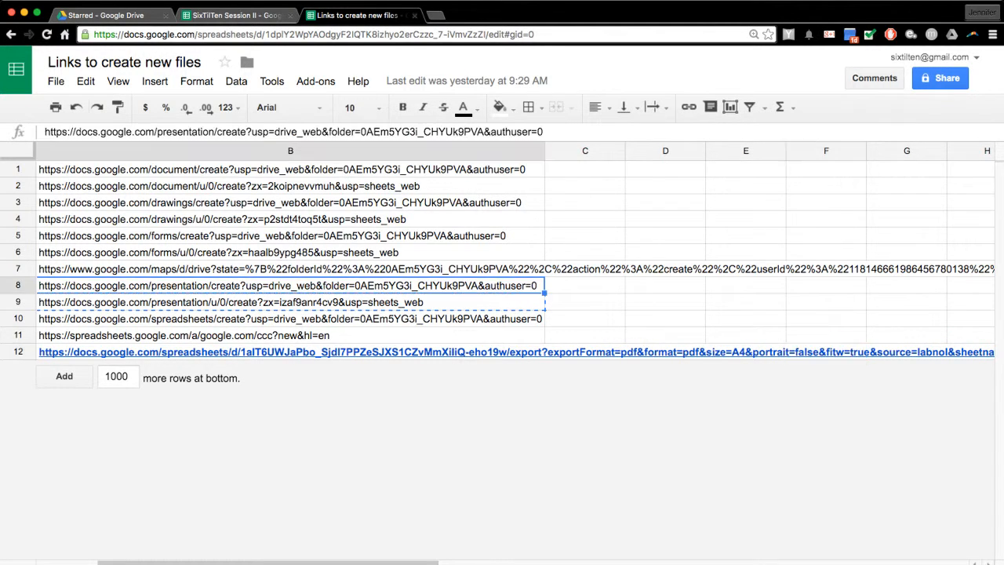
{"action": "key", "text": "Left"}
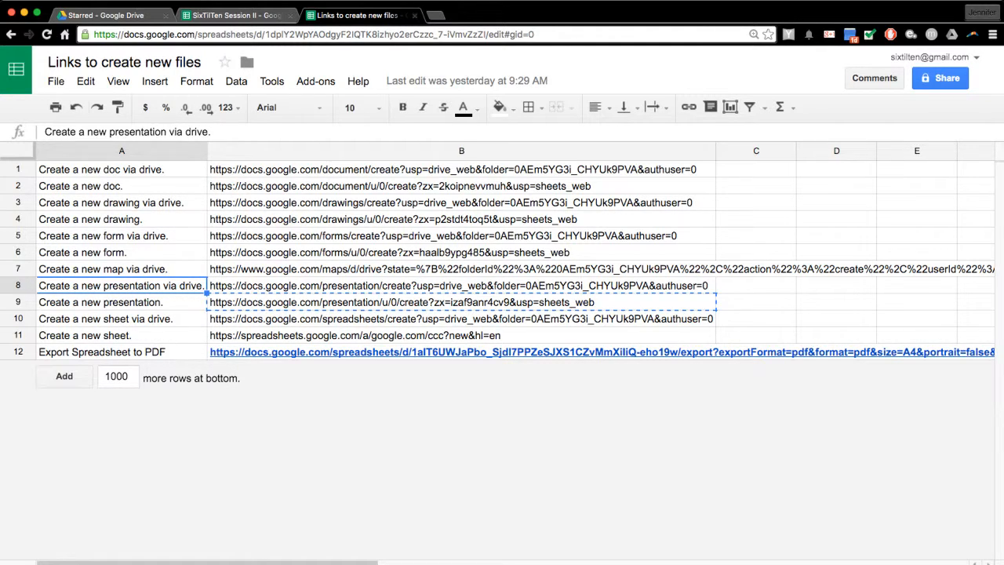
{"action": "left_click", "coordinate": [15, 69]}
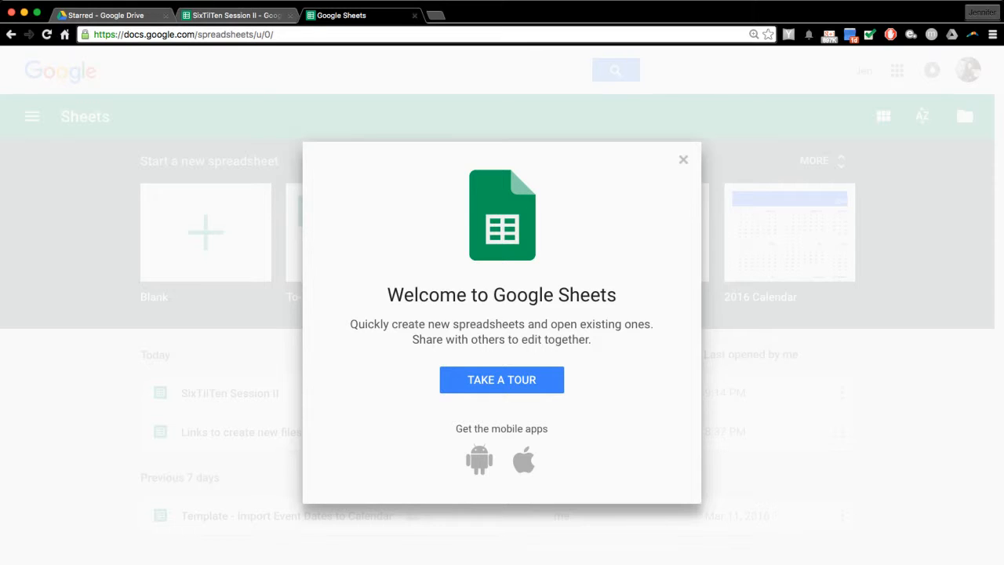
- Dismiss the welcome message, browse the full template gallery, then go to Drive's Starred tab
{"action": "left_click", "coordinate": [683, 160]}
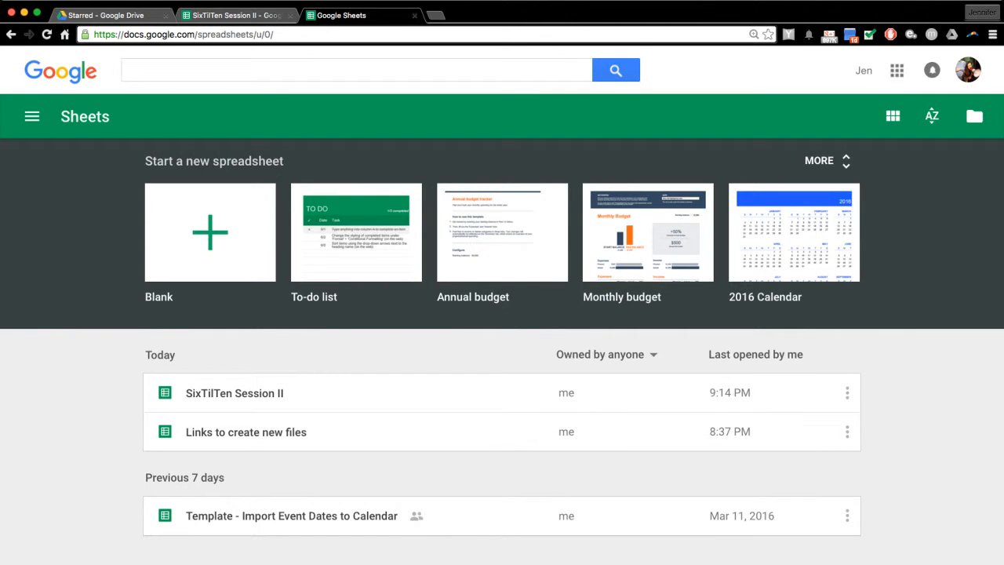
{"action": "left_click", "coordinate": [828, 161]}
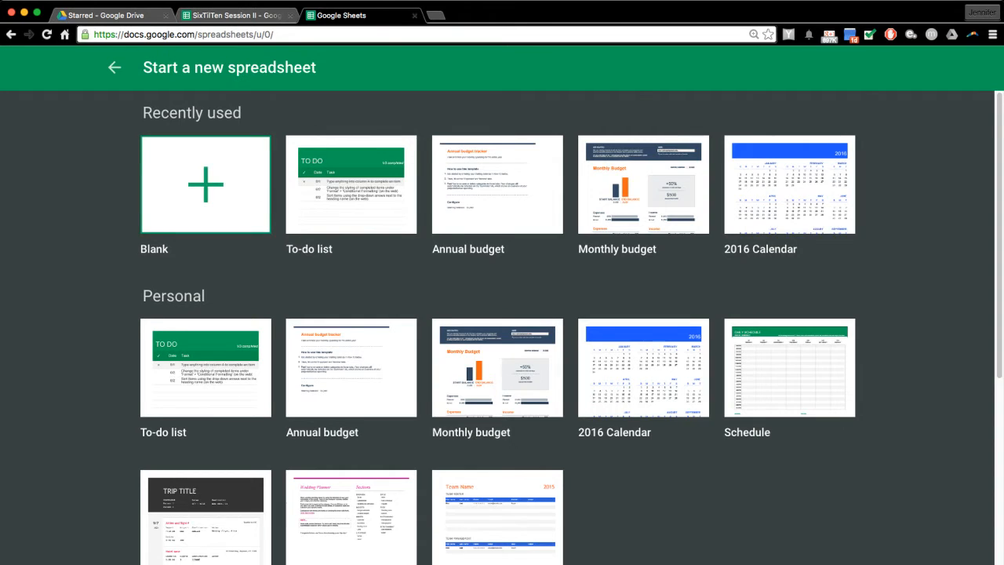
{"action": "scroll", "coordinate": [549, 345], "scroll_direction": "down", "scroll_amount": 2}
{"action": "scroll", "coordinate": [502, 329], "scroll_direction": "up", "scroll_amount": 2}
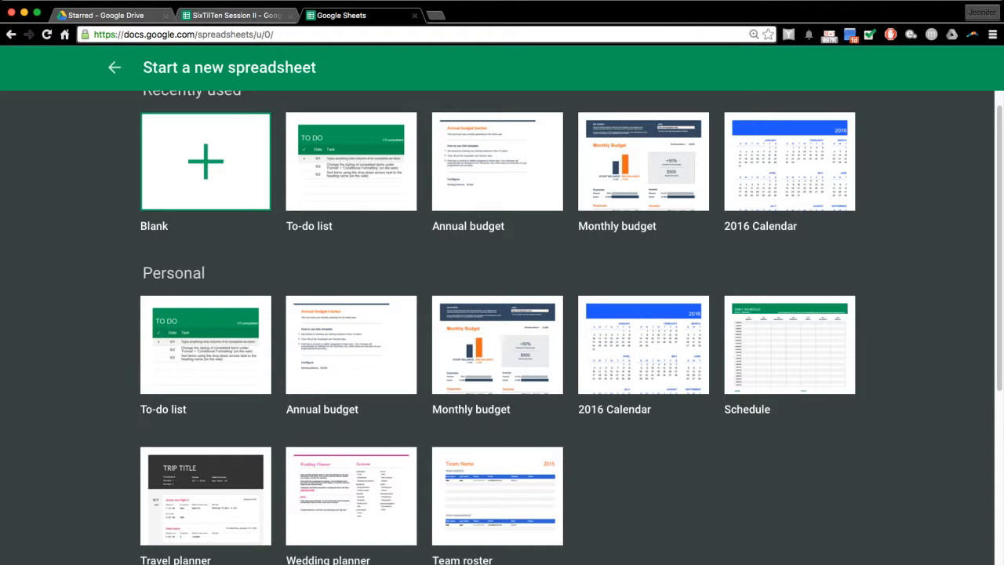
{"action": "scroll", "coordinate": [502, 321], "scroll_direction": "down", "scroll_amount": 5}
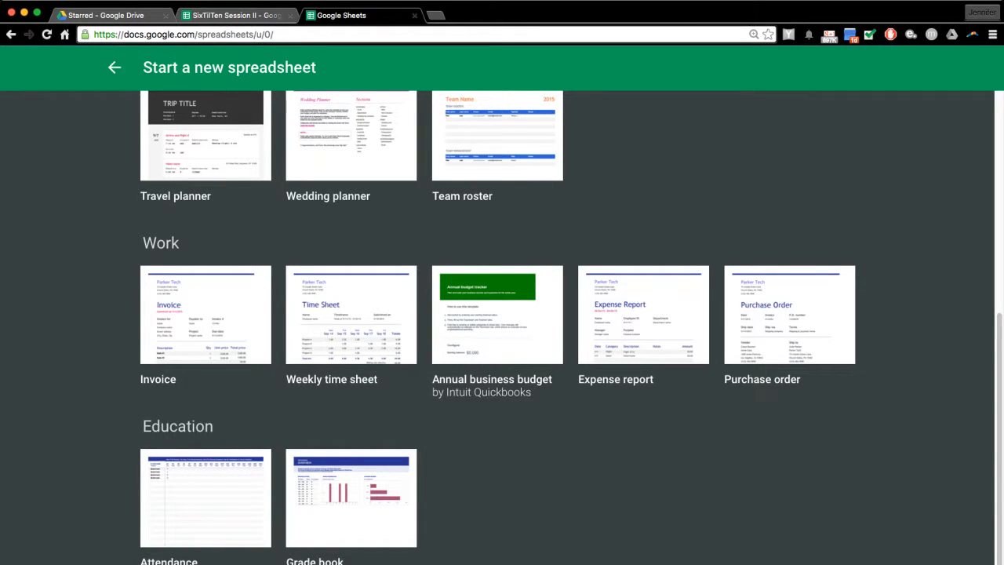
{"action": "left_click", "coordinate": [114, 67]}
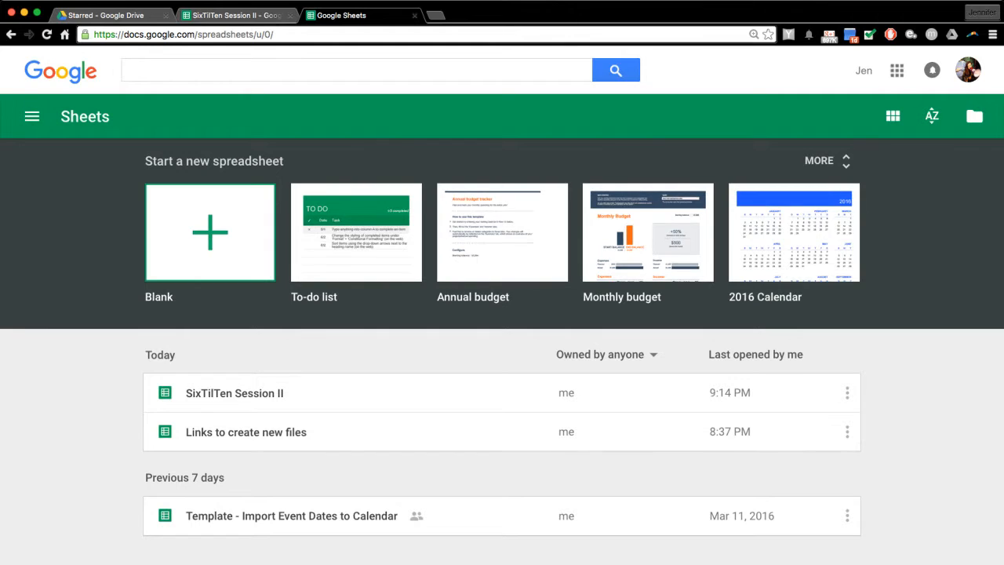
{"action": "left_click", "coordinate": [106, 16]}
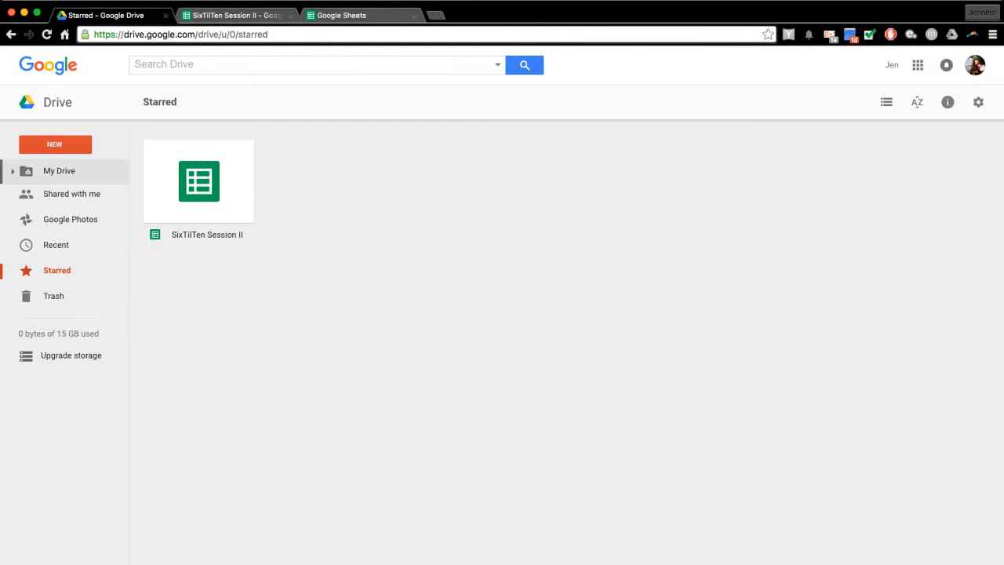
- Open 'Links to create new files' from My Drive and select its new-drawing link in B4
{"action": "left_click", "coordinate": [60, 171]}
{"action": "double_click", "coordinate": [439, 227]}
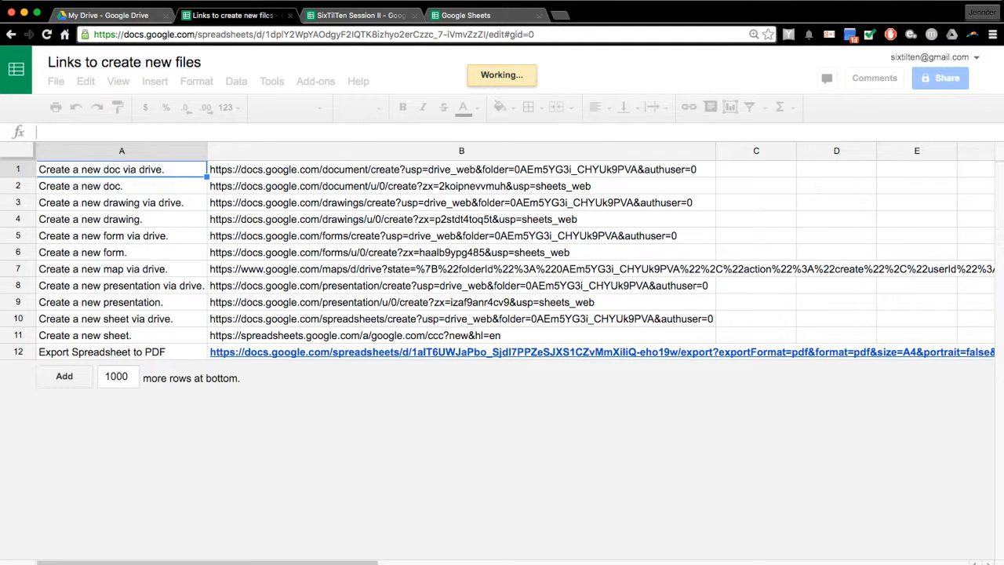
{"action": "left_click", "coordinate": [461, 219]}
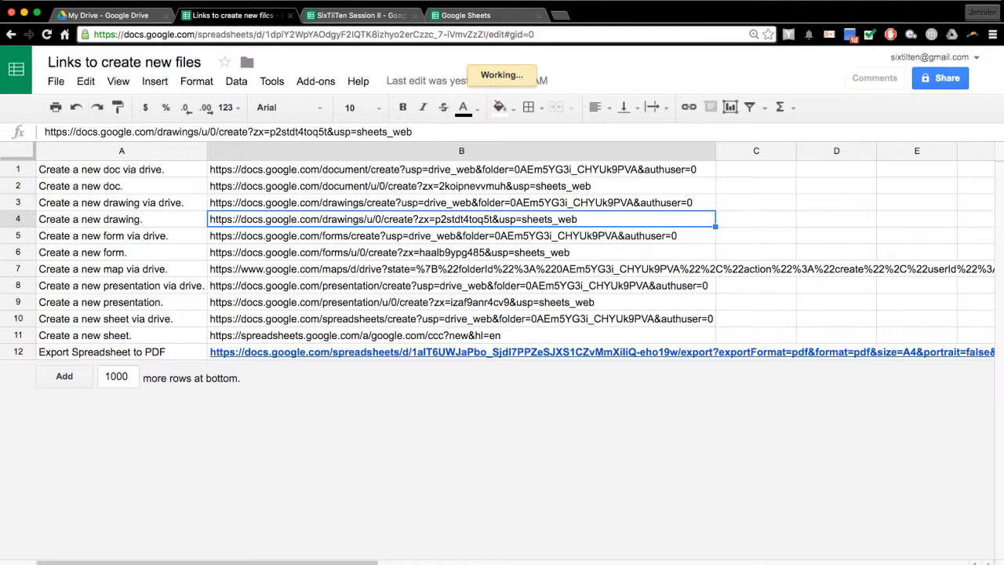
- Show the File > Download as formats: .xlsx, .ods, .pdf, zipped .html, .csv and .tsv
{"action": "left_click", "coordinate": [56, 82]}
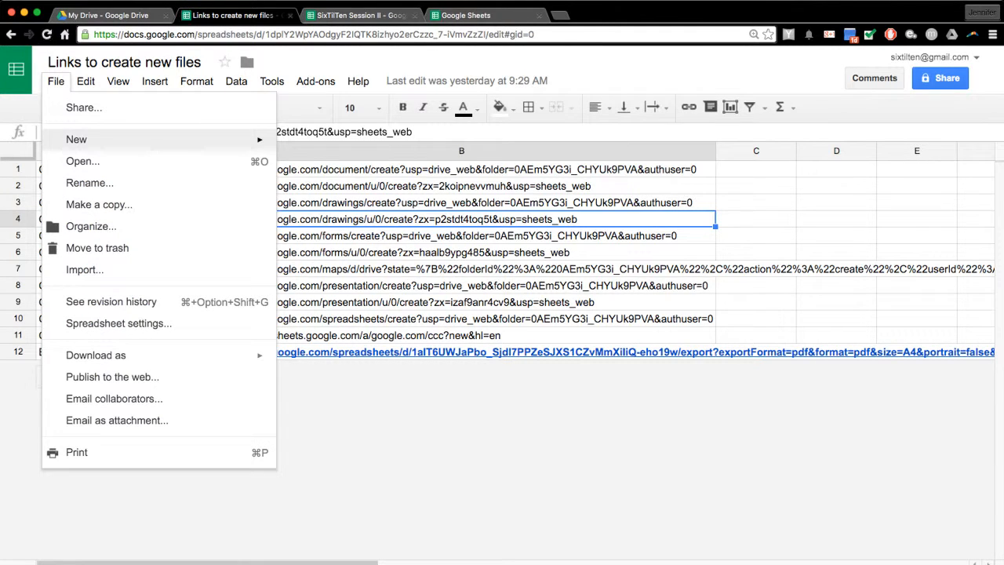
{"action": "mouse_move", "coordinate": [118, 355]}
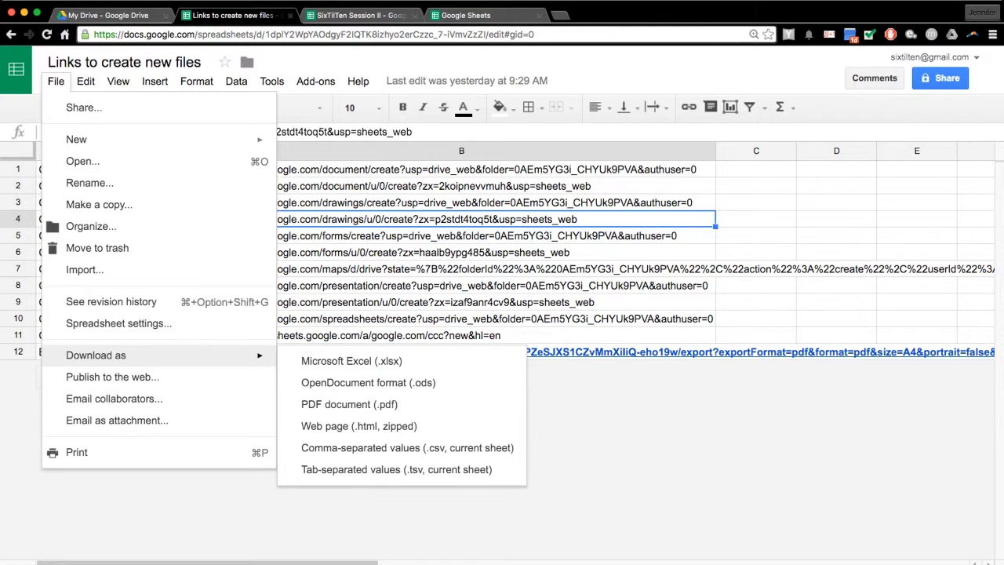
{"action": "key", "text": "Escape"}
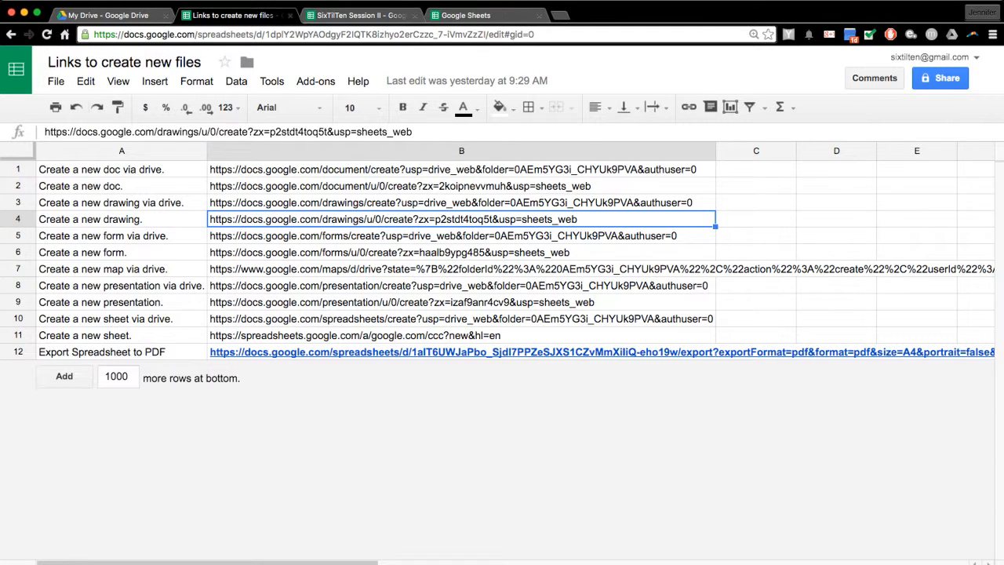
{"action": "left_click", "coordinate": [55, 81]}
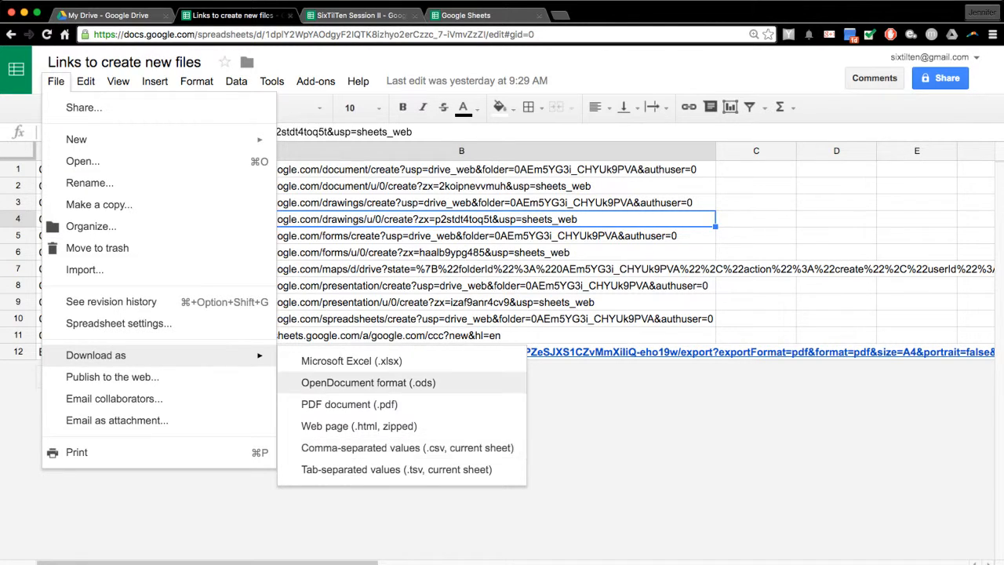
- Close the download options for the links file without downloading, and open the full template gallery from Sheets home
{"action": "left_click", "coordinate": [352, 359]}
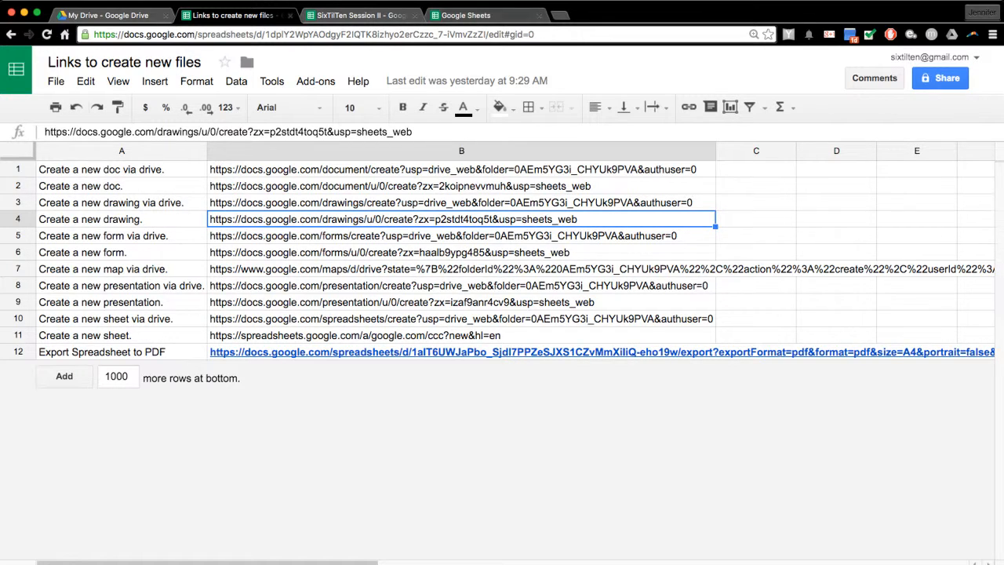
{"action": "left_click", "coordinate": [470, 15]}
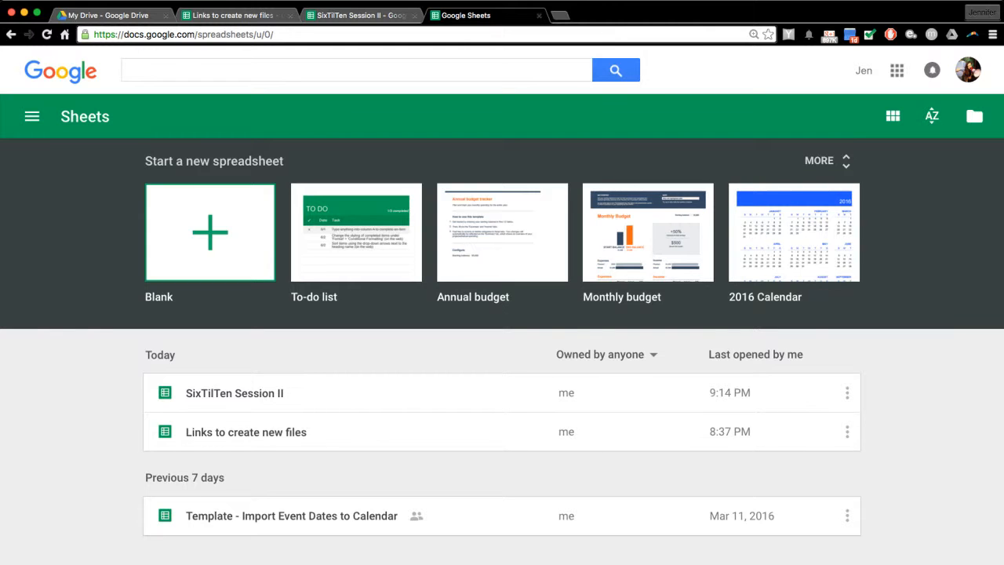
{"action": "left_click", "coordinate": [823, 160]}
{"action": "scroll", "coordinate": [502, 329], "scroll_direction": "down", "scroll_amount": 5}
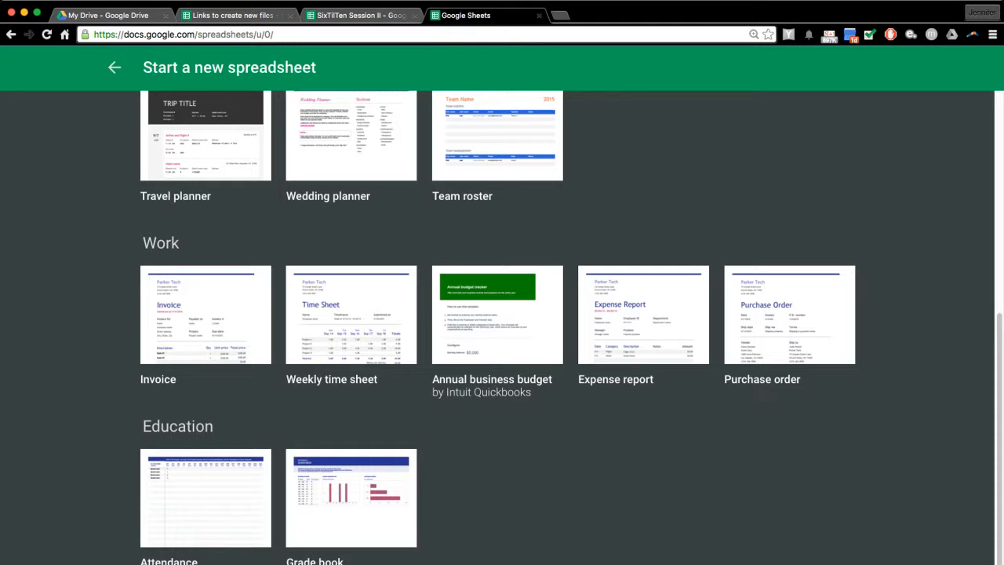
- Scroll back up the template gallery and return to the SixTilTen Session II spreadsheet tab
{"action": "scroll", "coordinate": [789, 172], "scroll_direction": "up", "scroll_amount": 3}
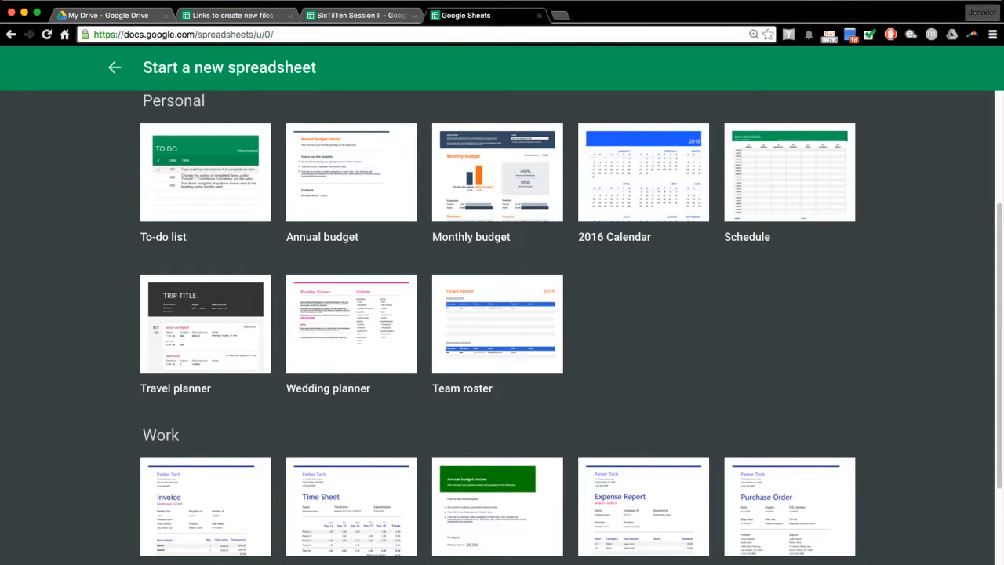
{"action": "left_click", "coordinate": [360, 15]}
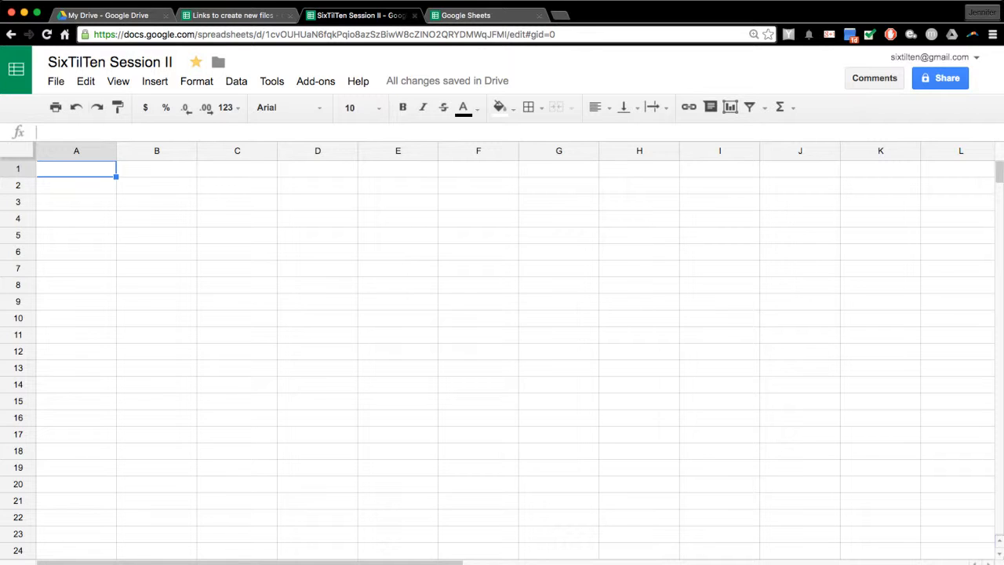
- Enter the headers Date, Name and Location in A1:C1, then select cell B2
{"action": "type", "text": "Date"}
{"action": "key", "text": "Tab"}
{"action": "type", "text": "Na"}
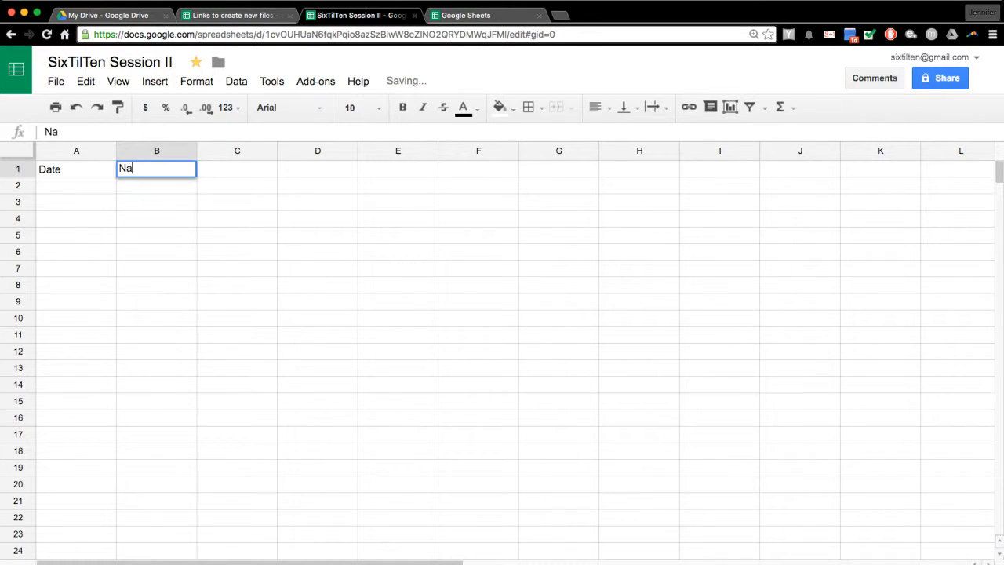
{"action": "type", "text": "me"}
{"action": "key", "text": "Tab"}
{"action": "type", "text": "Location"}
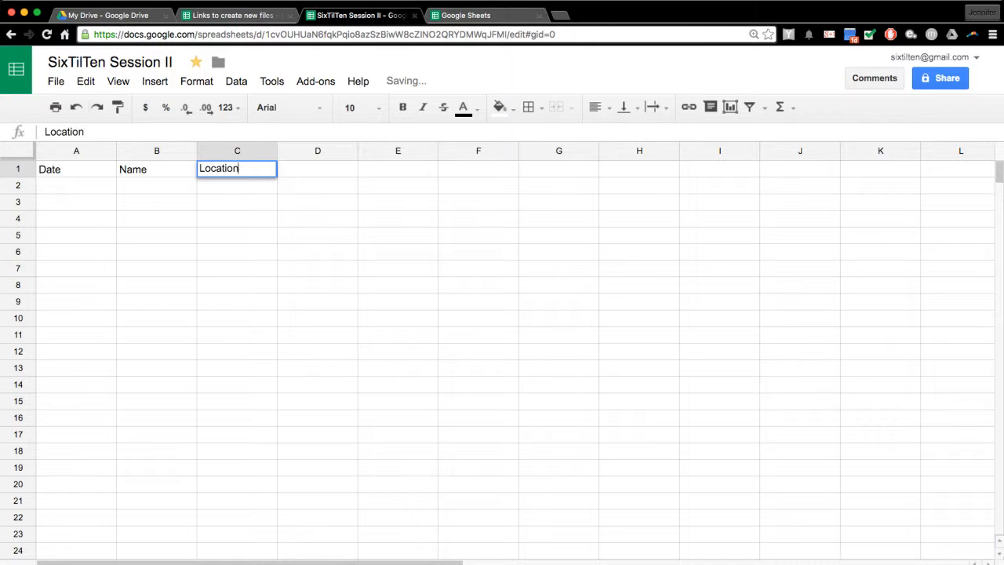
{"action": "key", "text": "Return"}
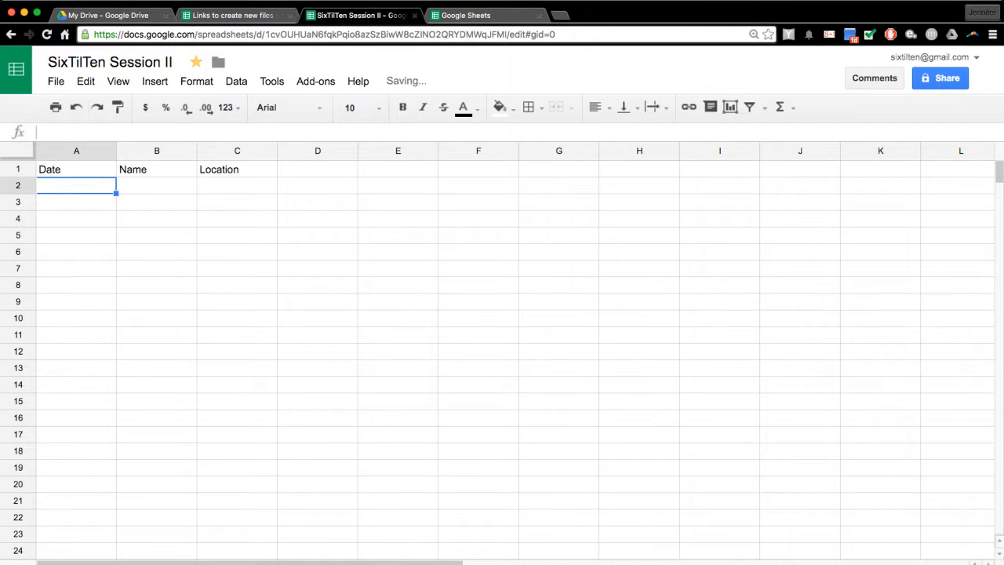
{"action": "left_click", "coordinate": [157, 185]}
{"action": "left_click", "coordinate": [236, 81]}
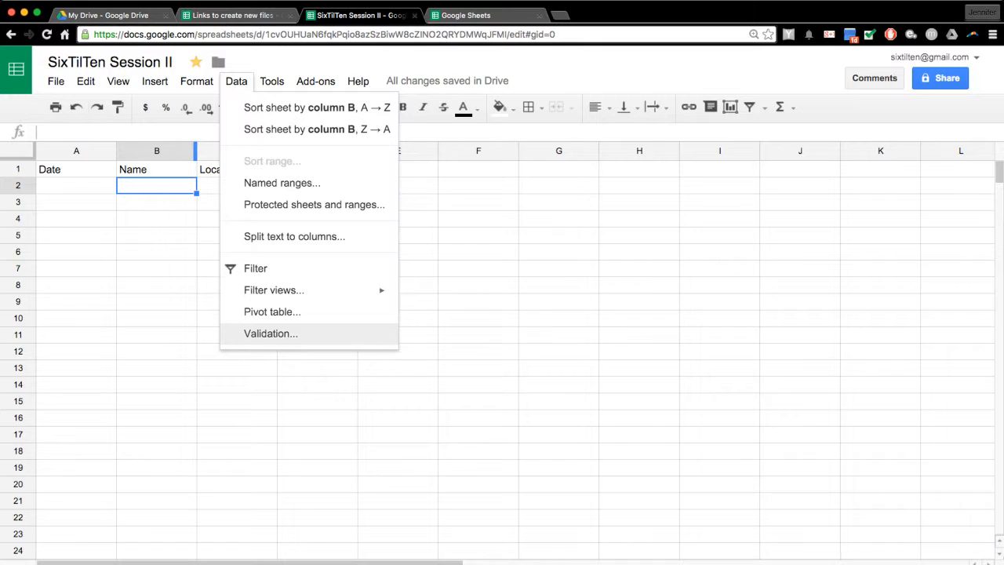
- Open Data validation for B2, cancel it, then reopen it from the Data menu
{"action": "left_click", "coordinate": [271, 334]}
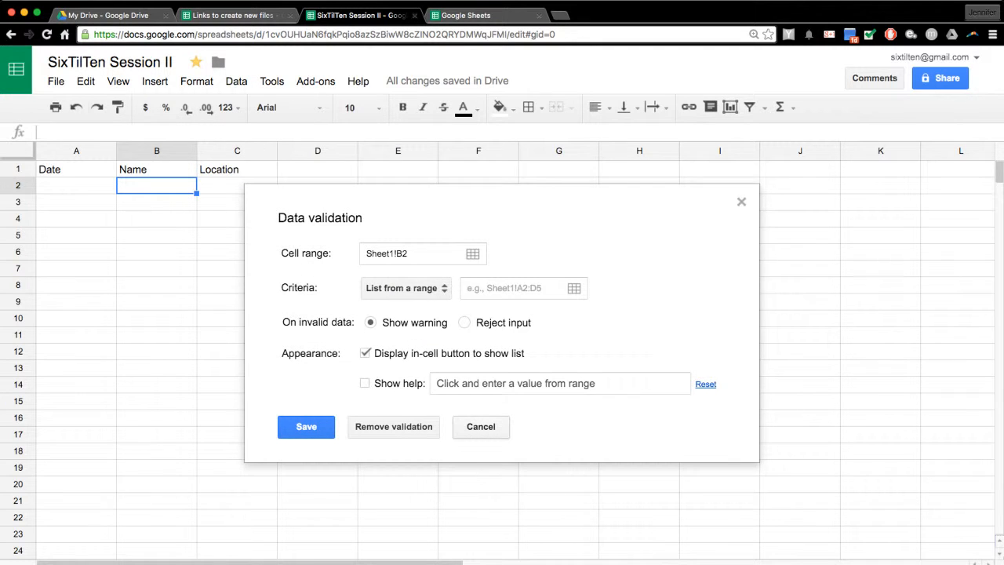
{"action": "left_click", "coordinate": [481, 426]}
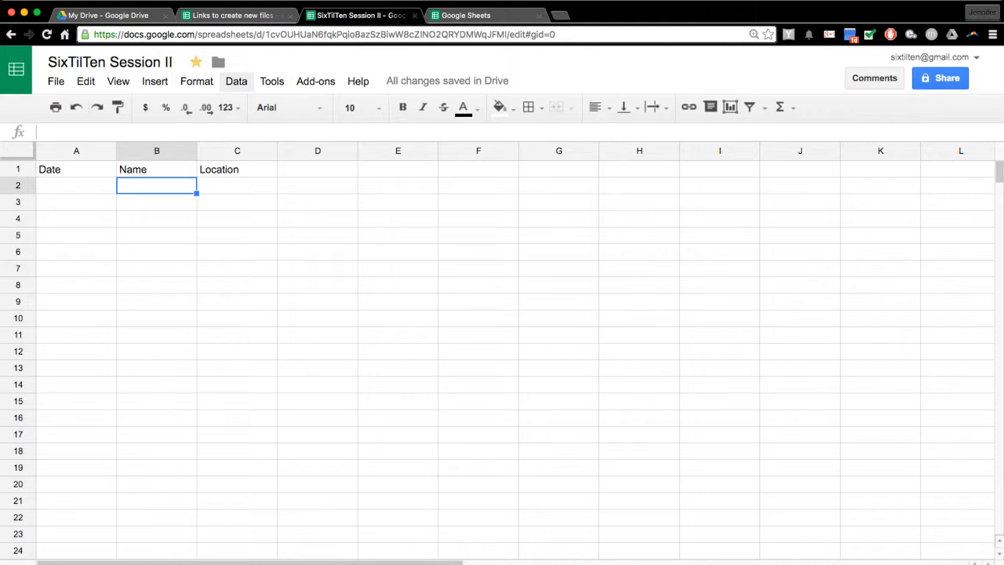
{"action": "left_click", "coordinate": [236, 81]}
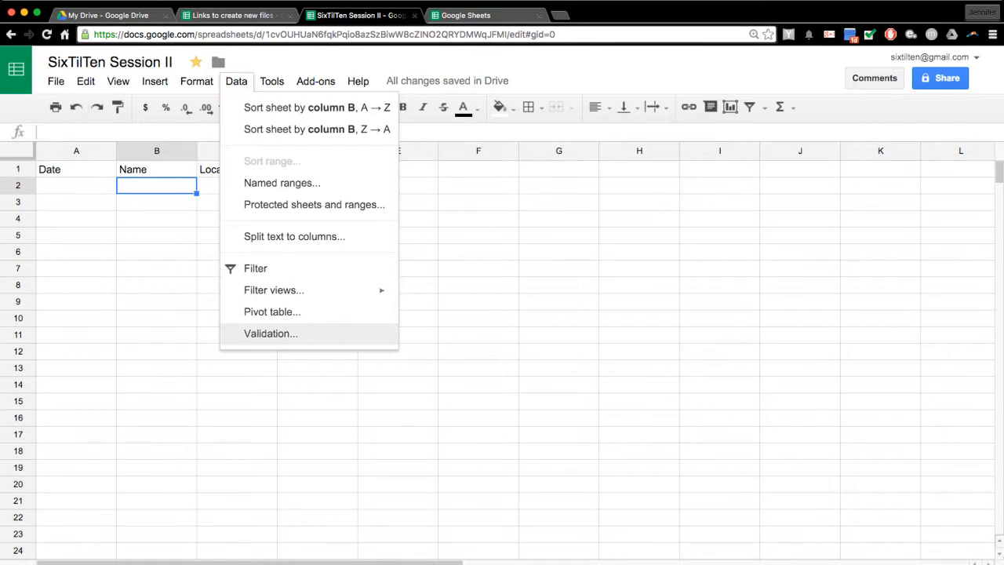
{"action": "left_click", "coordinate": [271, 334]}
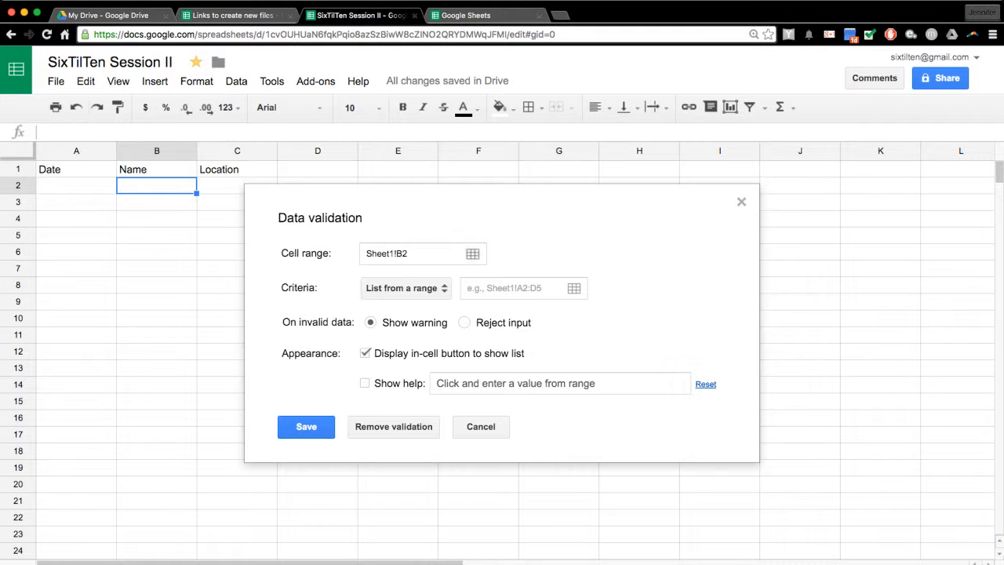
- Set the validation cell range to B2:B20 by selecting it on the sheet
{"action": "left_click", "coordinate": [472, 253]}
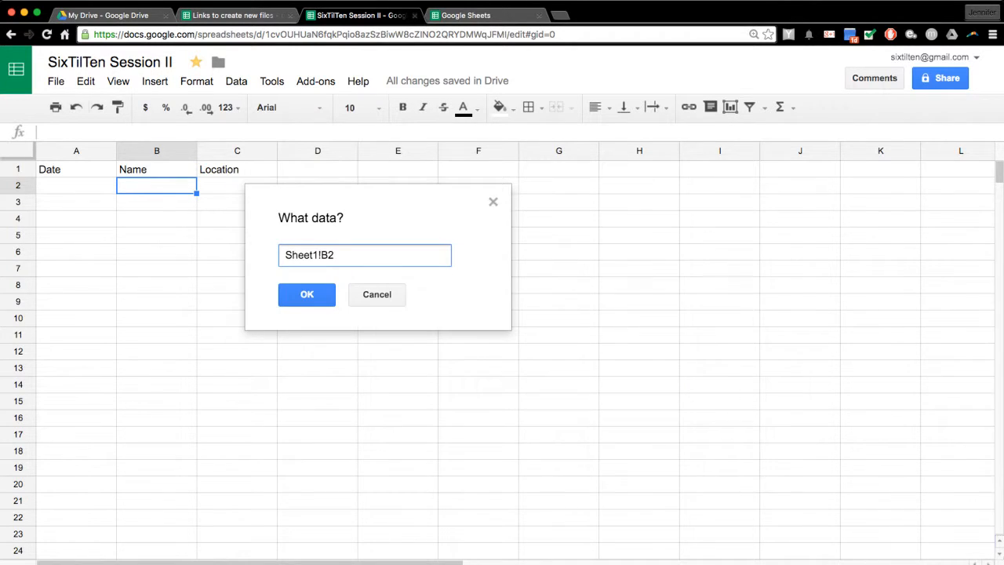
{"action": "left_click_drag", "start_coordinate": [156, 185], "coordinate": [156, 484]}
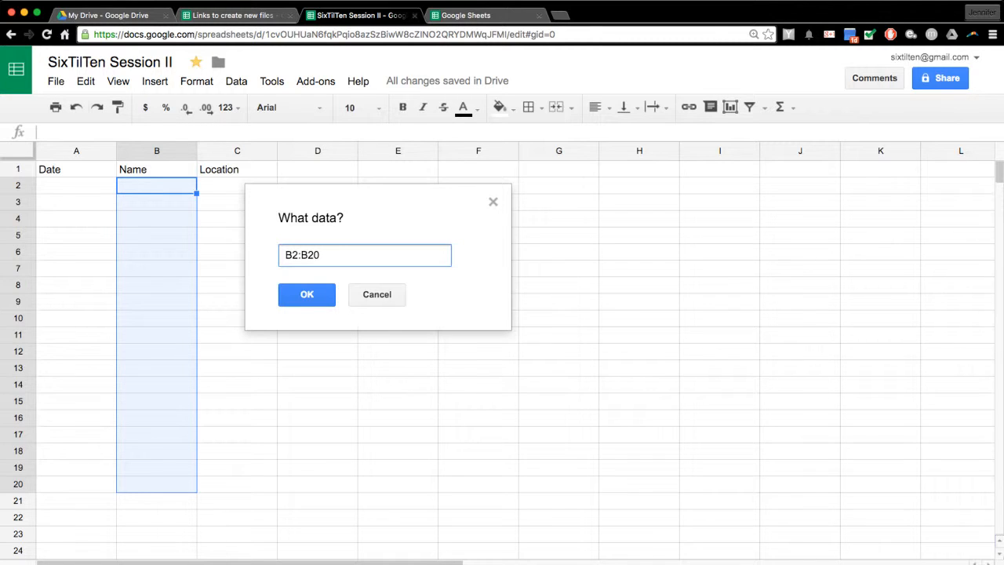
{"action": "left_click", "coordinate": [307, 294]}
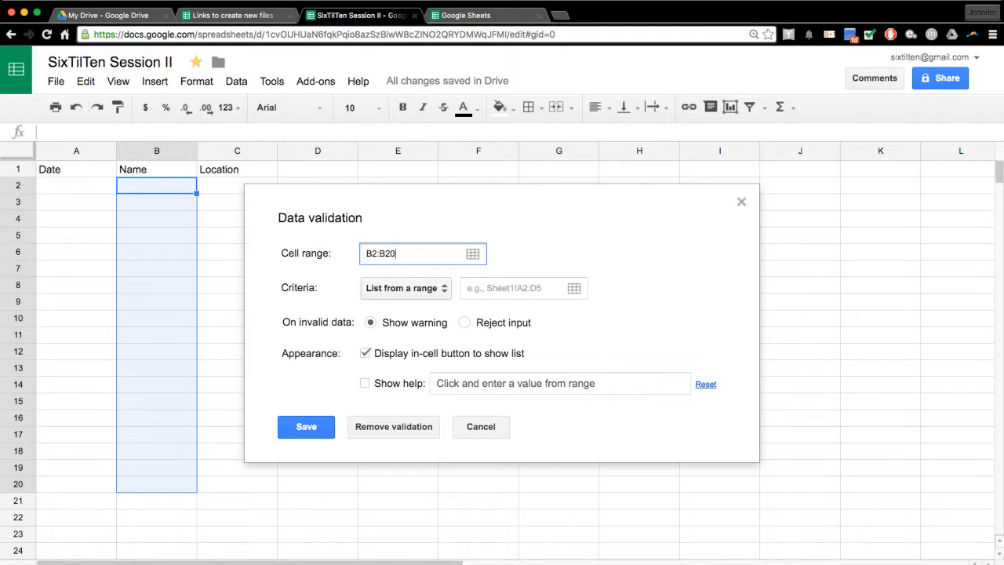
- Change the criteria to List of items containing four comma-separated sample names
{"action": "left_click", "coordinate": [406, 288]}
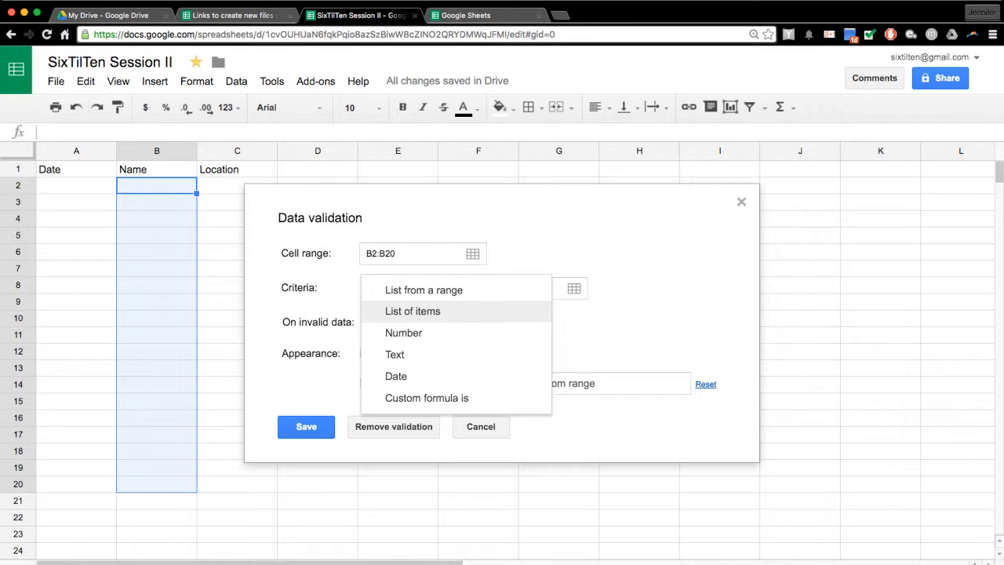
{"action": "left_click", "coordinate": [412, 311]}
{"action": "left_click", "coordinate": [487, 288]}
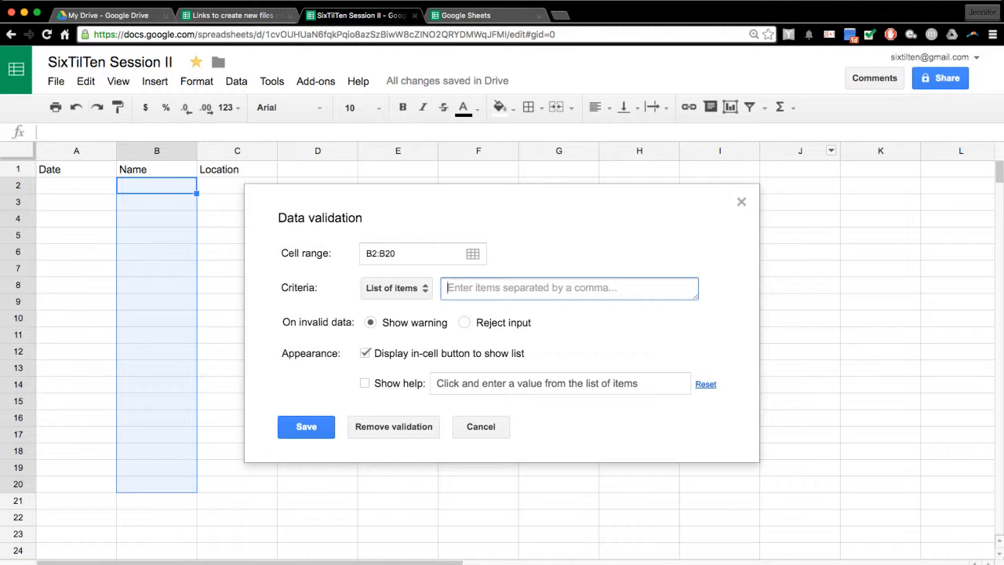
{"action": "type", "text": "Bob"}
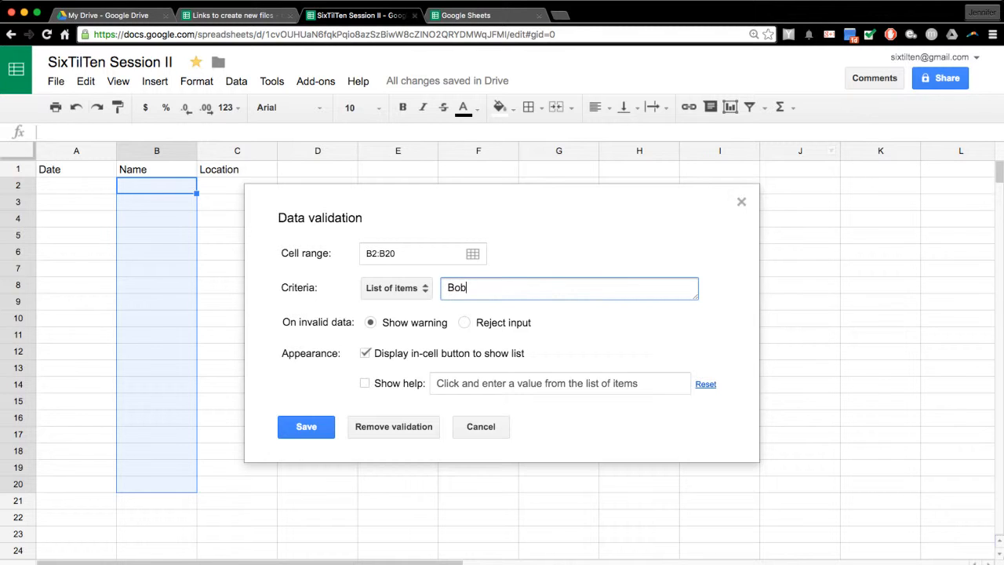
{"action": "type", "text": "by Bill, Jane Doe, Jelly Beans"}
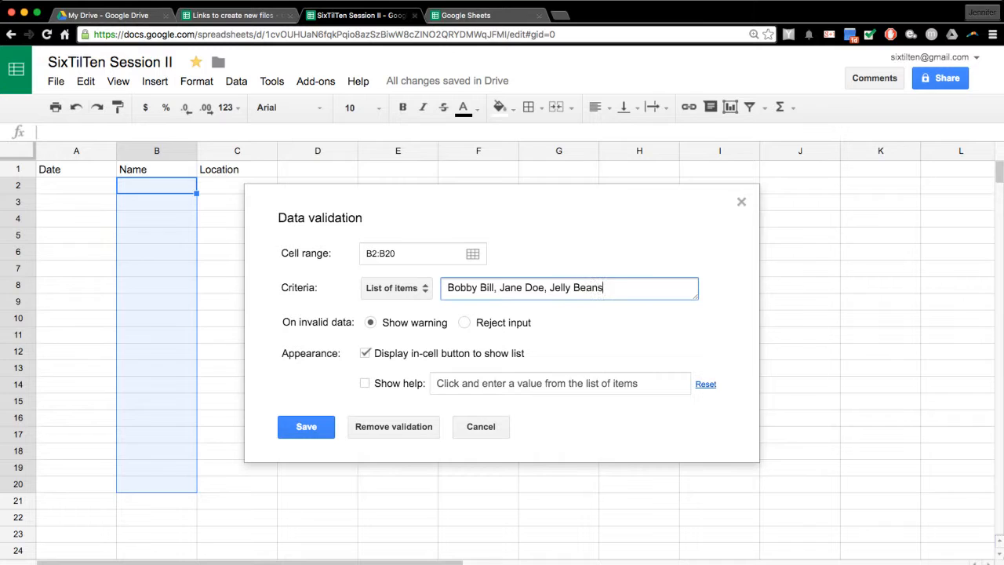
{"action": "type", "text": ", Johnny Moe"}
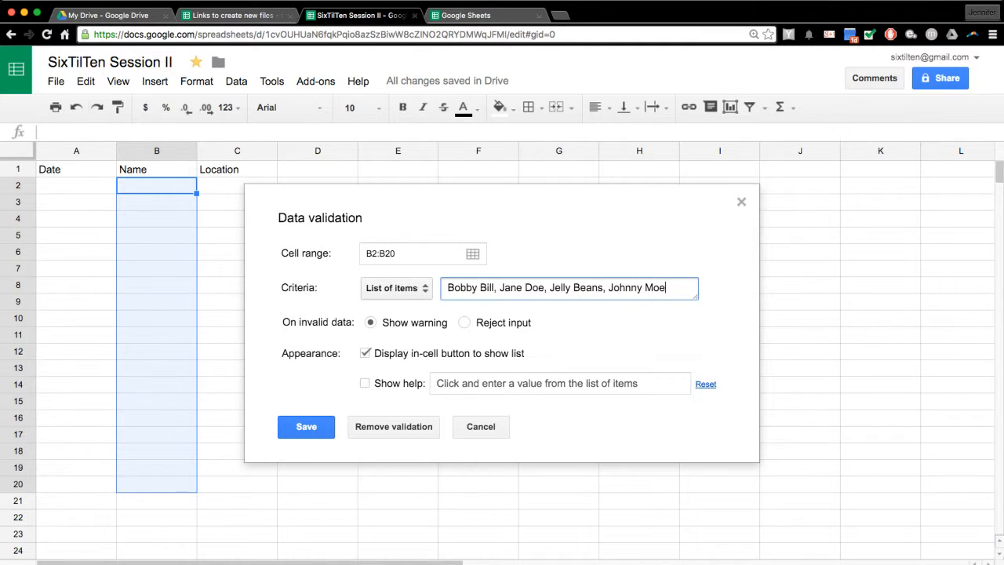
{"action": "left_click", "coordinate": [396, 288]}
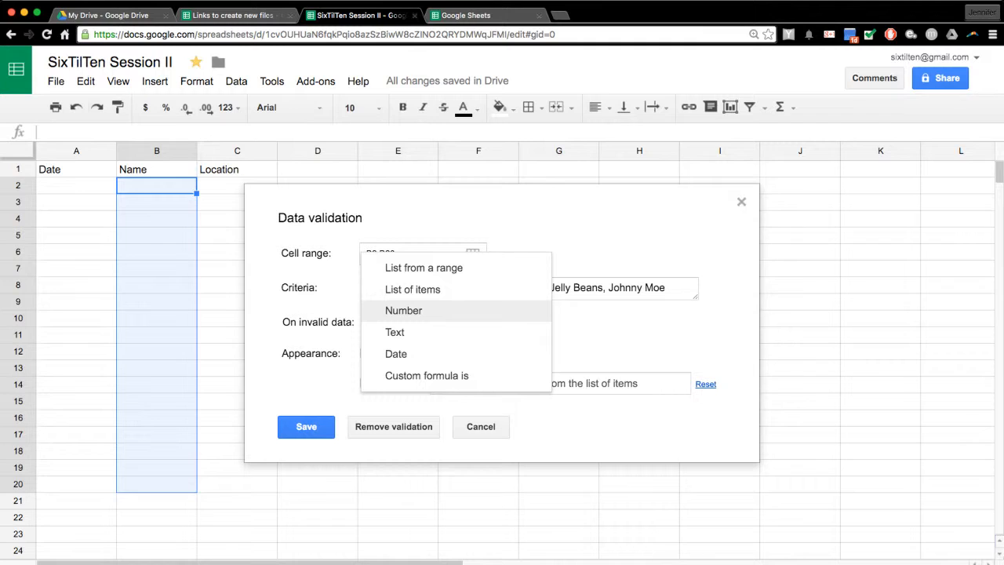
- Try the Number criterion, then switch the validation to Text contains and focus its match box
{"action": "left_click", "coordinate": [403, 311]}
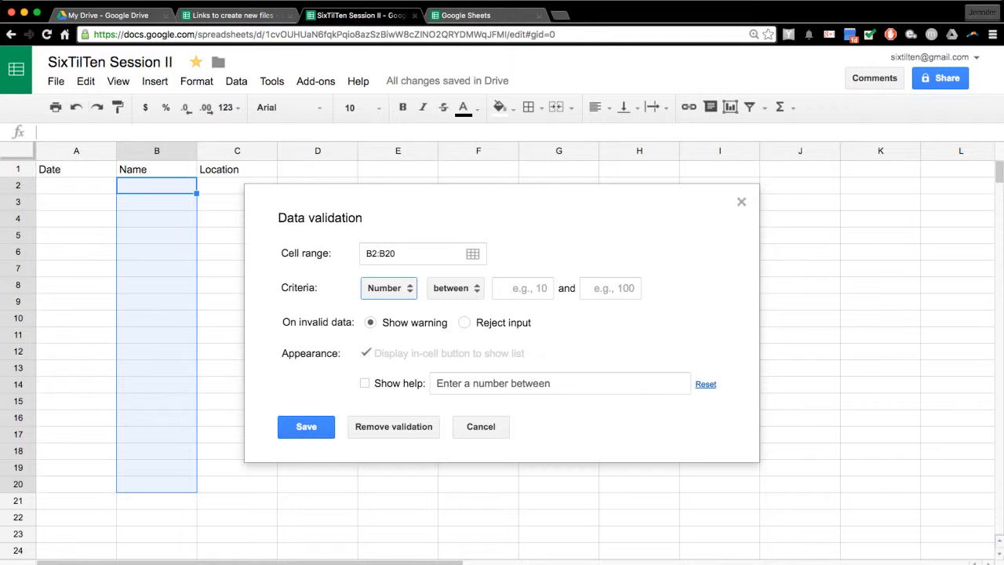
{"action": "left_click", "coordinate": [538, 287]}
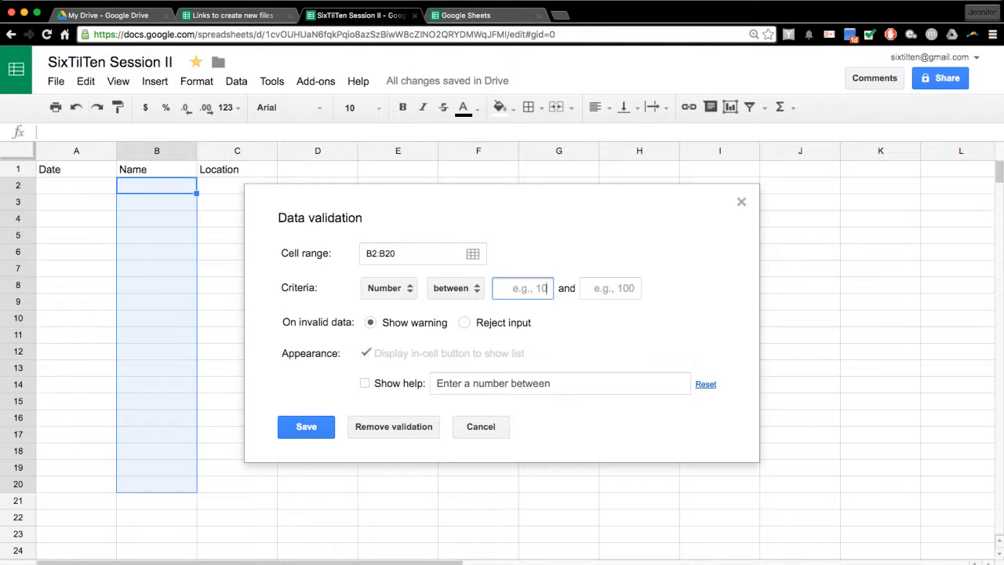
{"action": "left_click", "coordinate": [389, 288]}
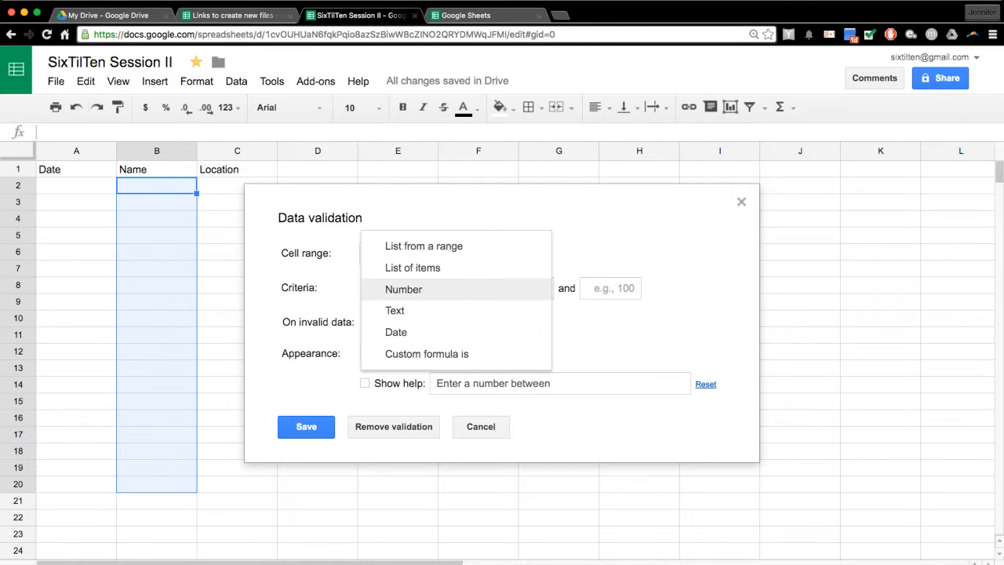
{"action": "left_click", "coordinate": [403, 289]}
{"action": "left_click", "coordinate": [389, 288]}
{"action": "left_click", "coordinate": [396, 310]}
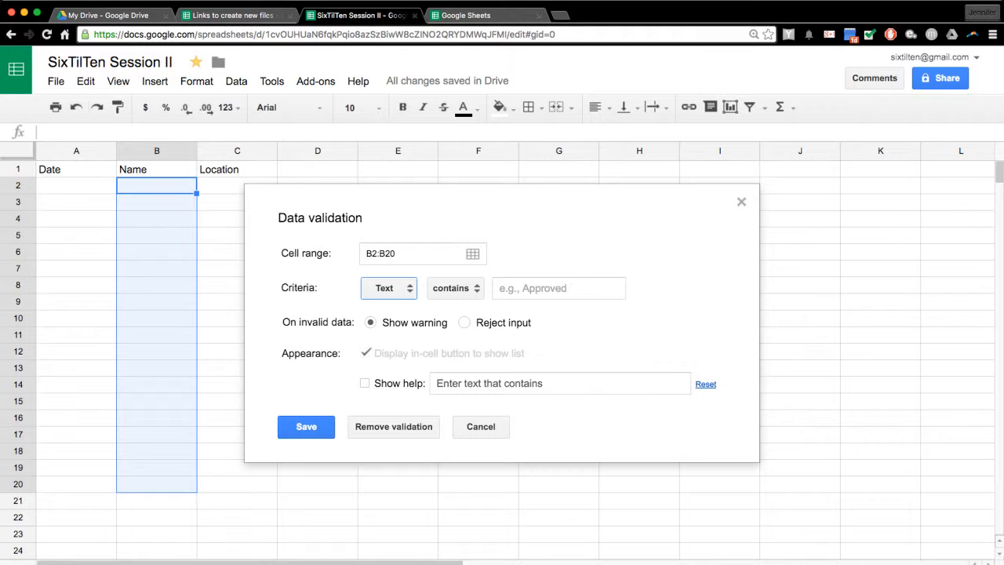
{"action": "left_click", "coordinate": [544, 288]}
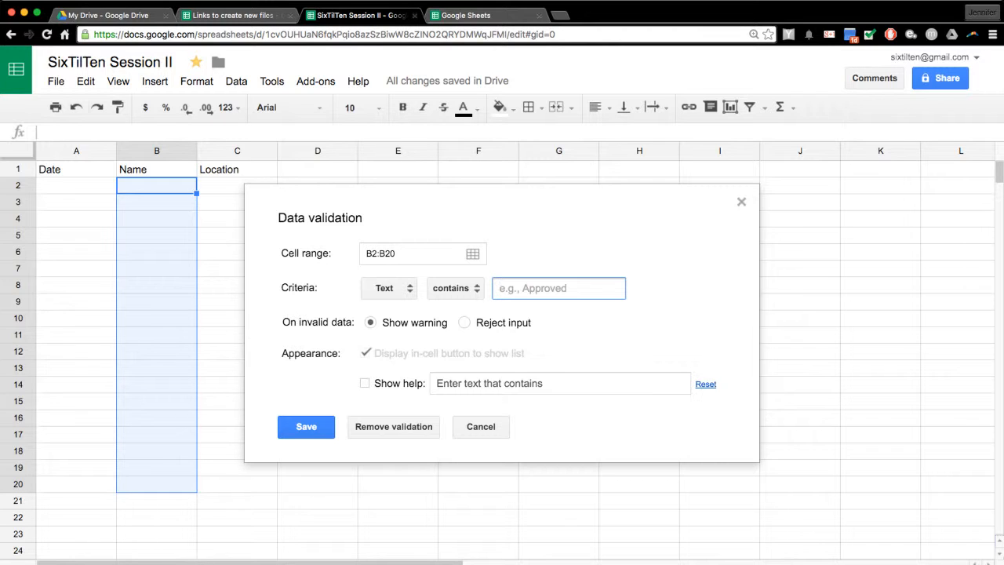
- Try the Date criterion with 'equal to', then switch to Custom formula is
{"action": "left_click", "coordinate": [388, 288]}
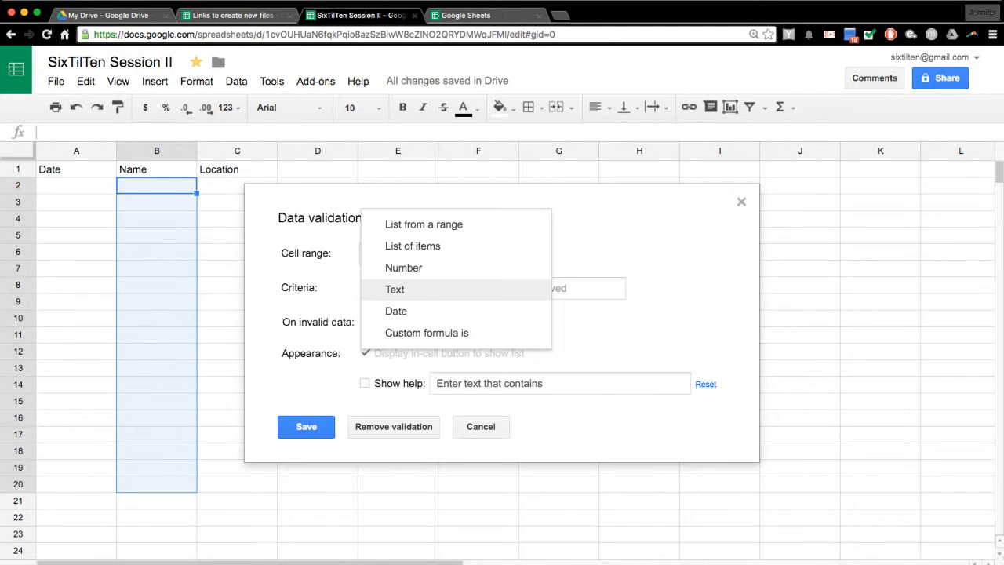
{"action": "left_click", "coordinate": [396, 310]}
{"action": "left_click", "coordinate": [459, 288]}
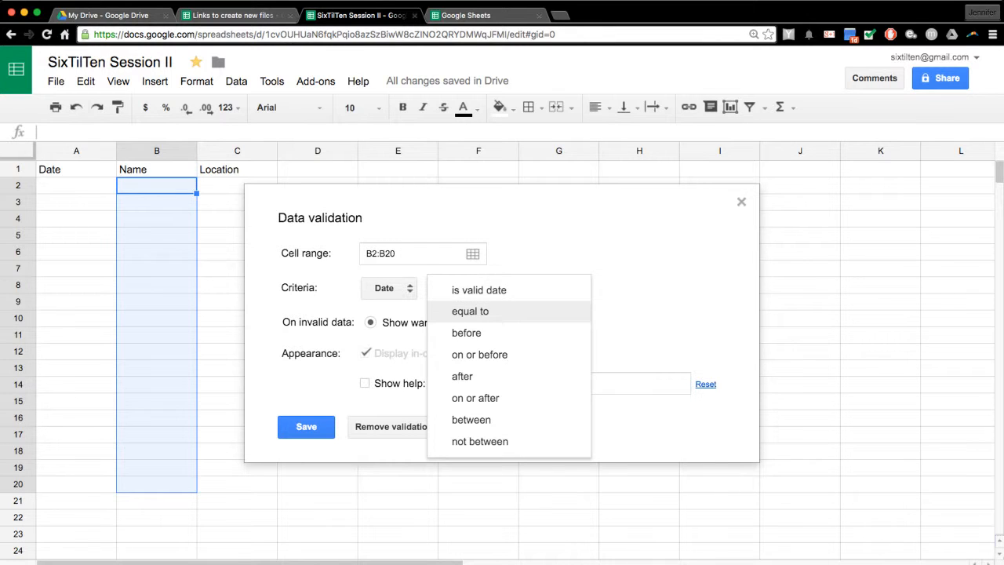
{"action": "left_click", "coordinate": [471, 312]}
{"action": "left_click", "coordinate": [455, 288]}
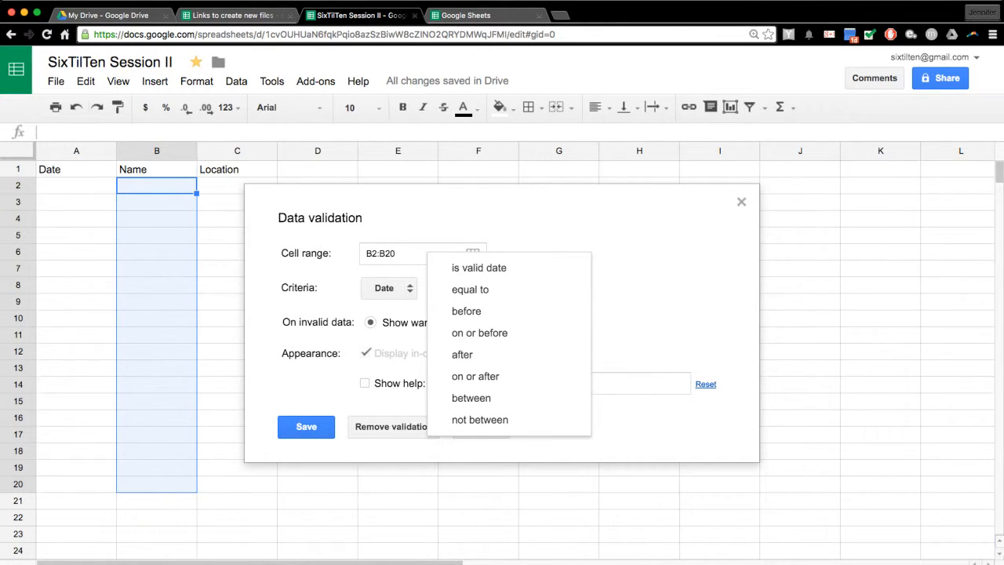
{"action": "left_click", "coordinate": [470, 289]}
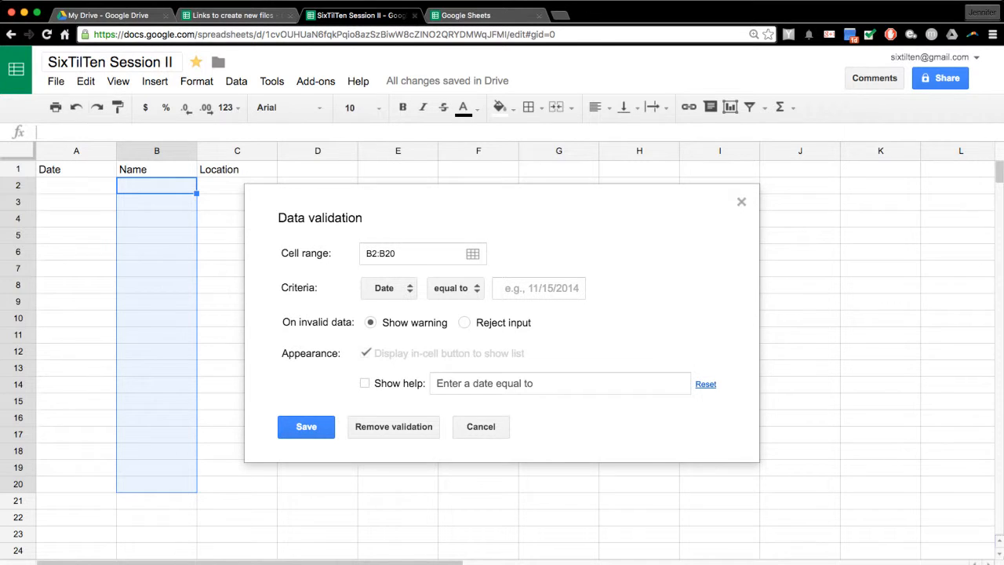
{"action": "left_click", "coordinate": [387, 288]}
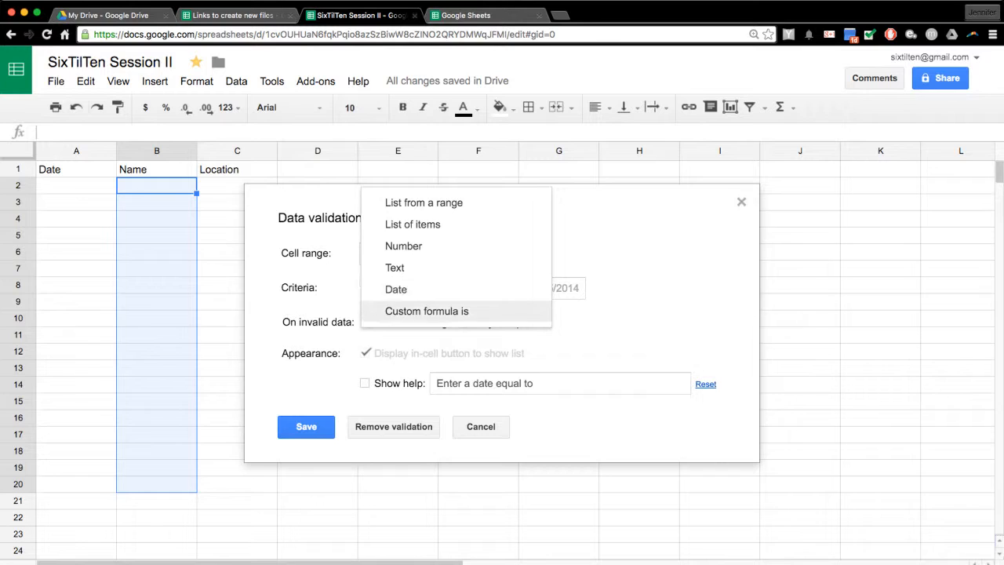
{"action": "left_click", "coordinate": [426, 311]}
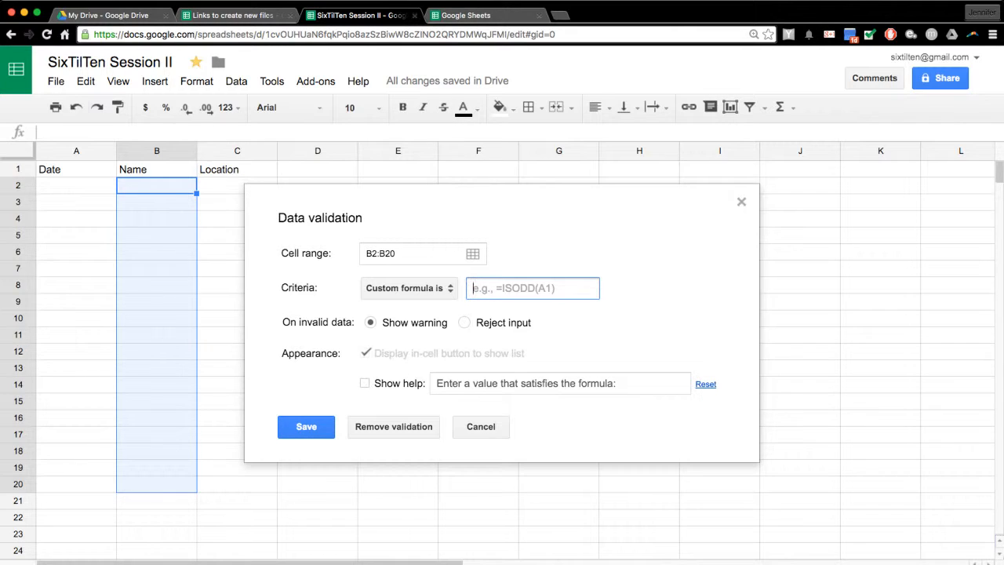
- Return the criterion to List of items and set invalid entries to be rejected
{"action": "left_click", "coordinate": [408, 288]}
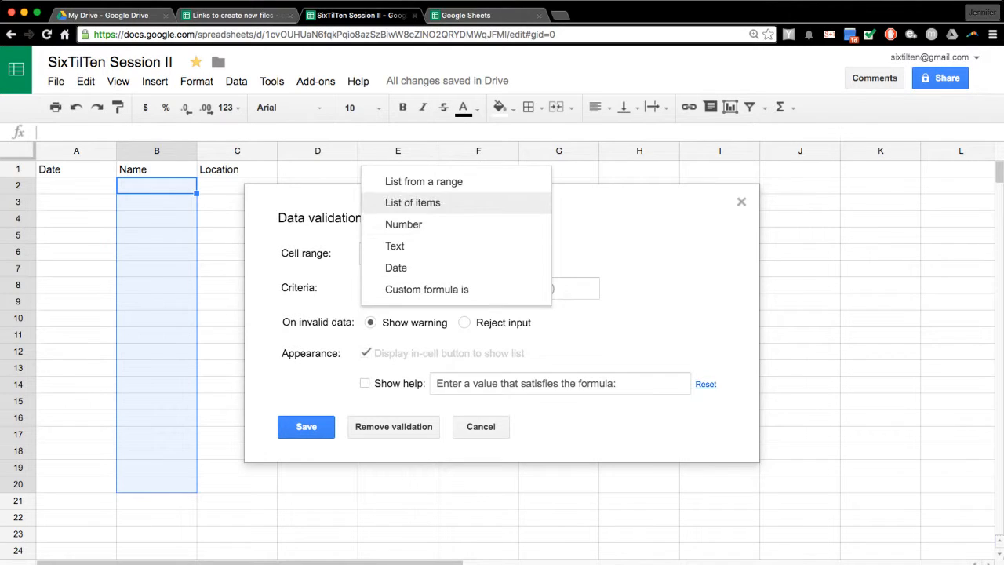
{"action": "left_click", "coordinate": [412, 202]}
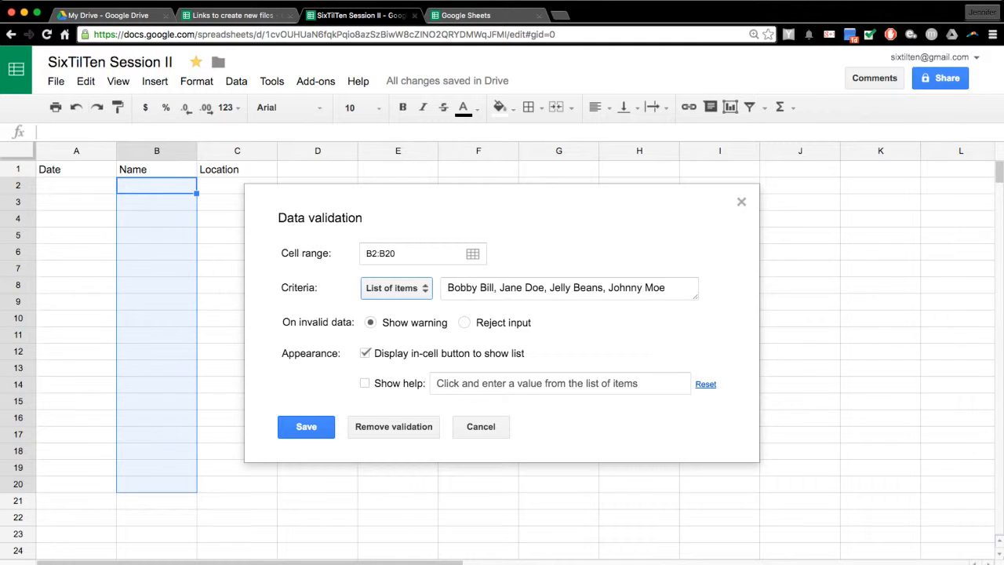
{"action": "left_click", "coordinate": [464, 323]}
- Turn on help text reading 'Please make sure you use the pre-selected list.'
{"action": "left_click", "coordinate": [365, 383]}
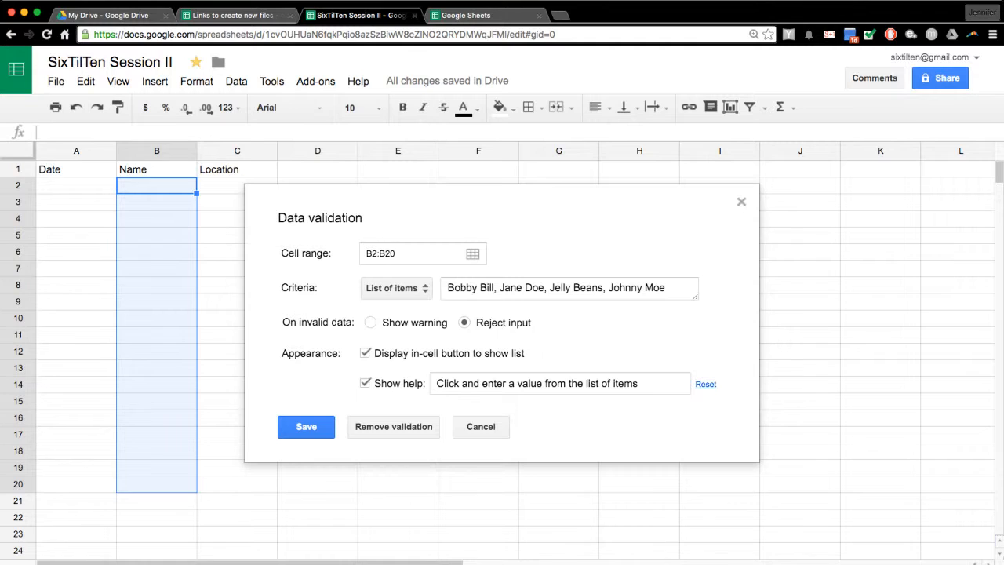
{"action": "left_click", "coordinate": [519, 383]}
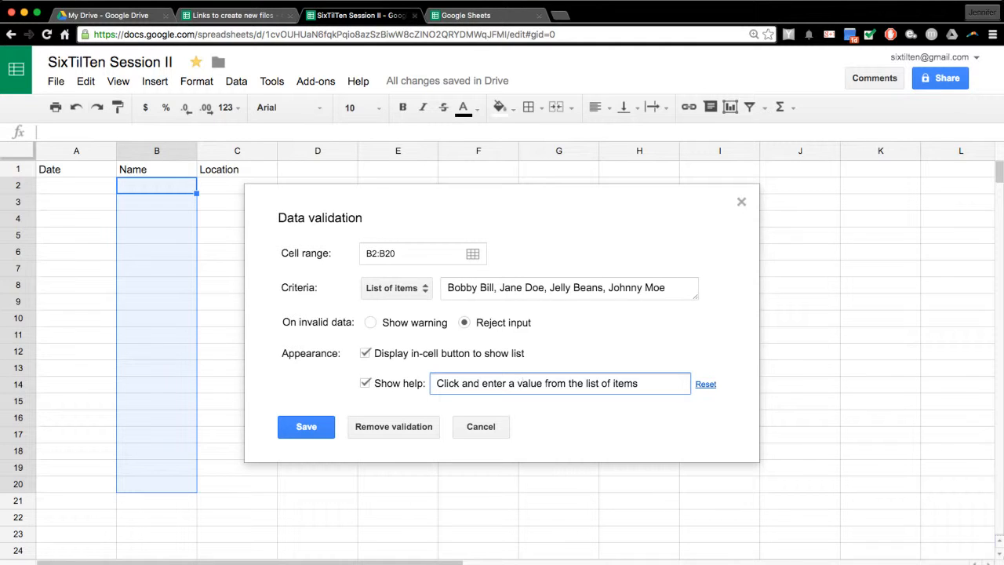
{"action": "key", "text": "super+a"}
{"action": "type", "text": "Please s"}
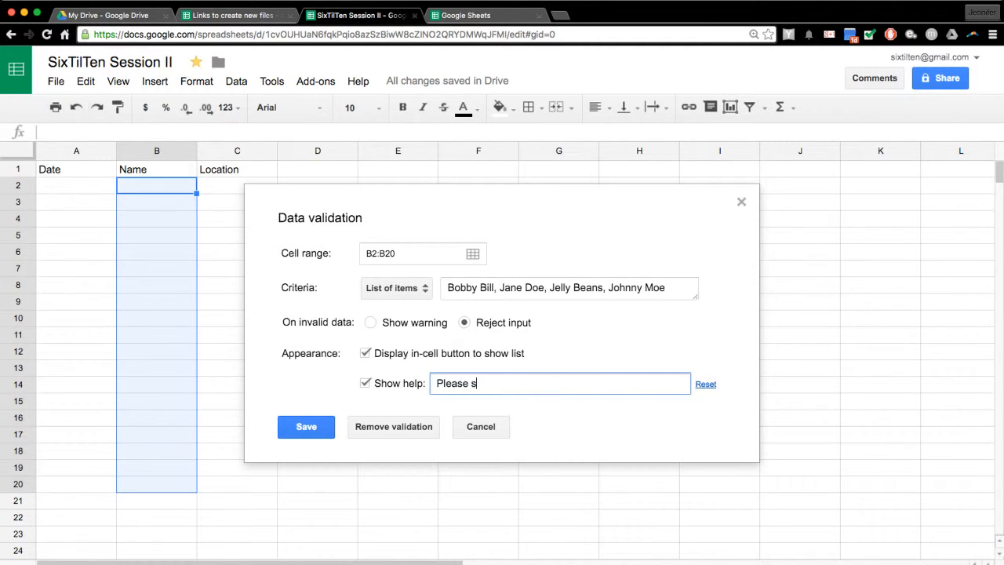
{"action": "key", "text": "BackSpace"}
{"action": "type", "text": "make sure you use the pre-se"}
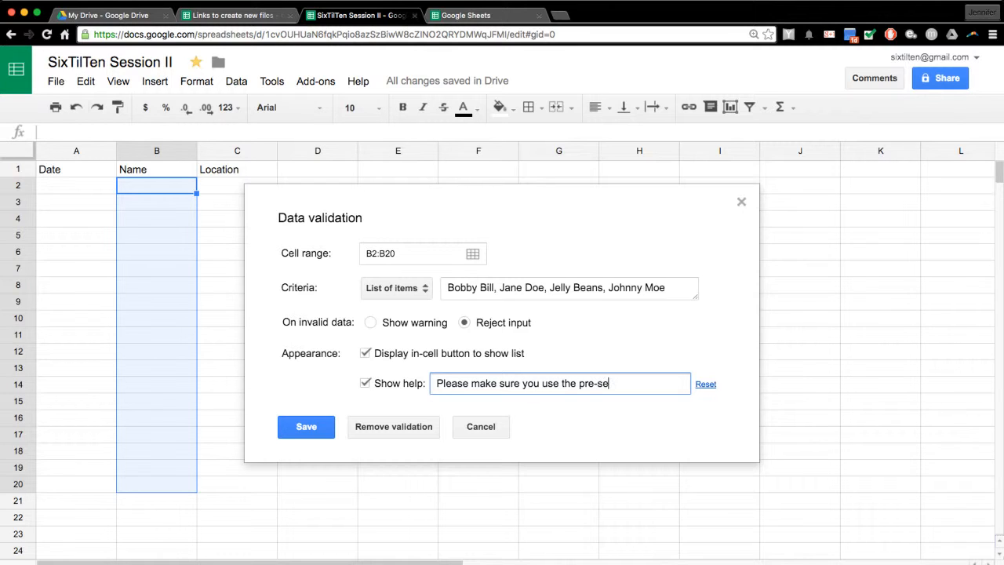
{"action": "type", "text": "lected list."}
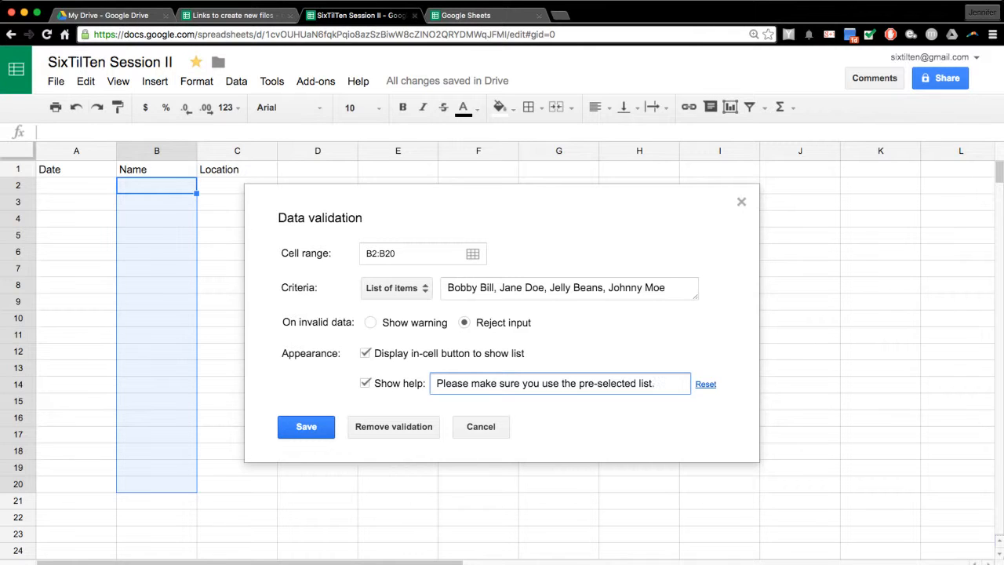
- Save the validation rule and open B2's dropdown to check the name list
{"action": "left_click", "coordinate": [306, 427]}
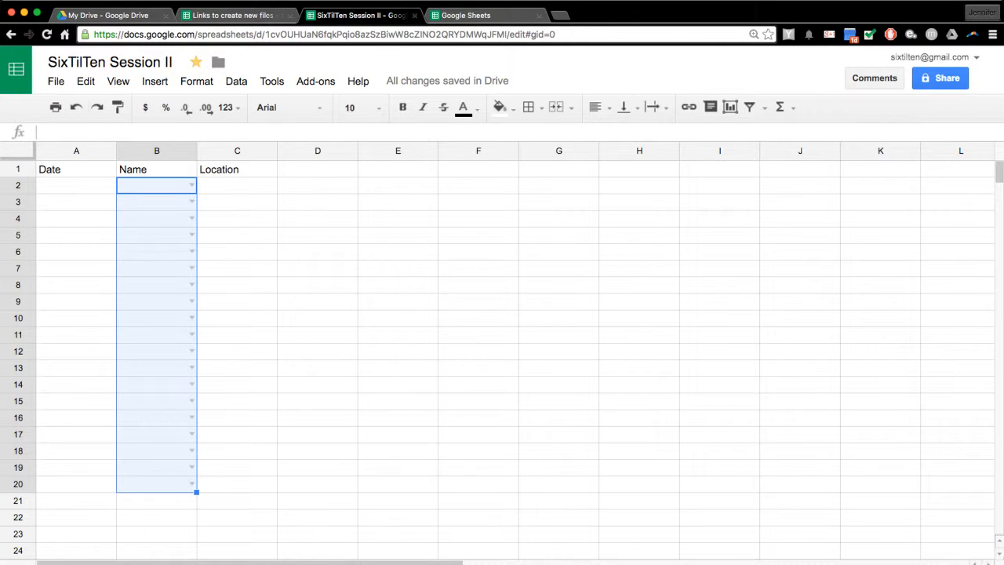
{"action": "left_click", "coordinate": [237, 169]}
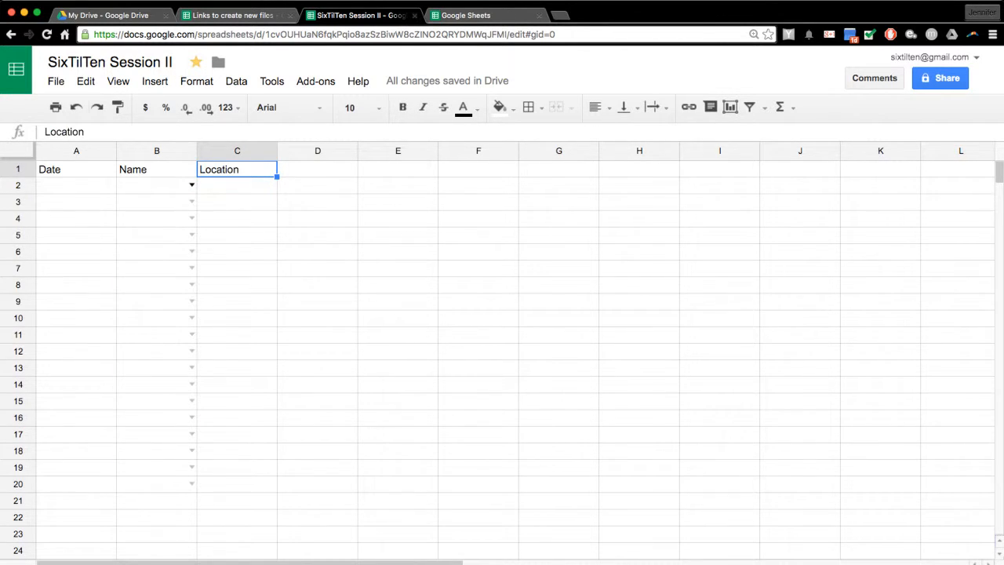
{"action": "left_click", "coordinate": [191, 184]}
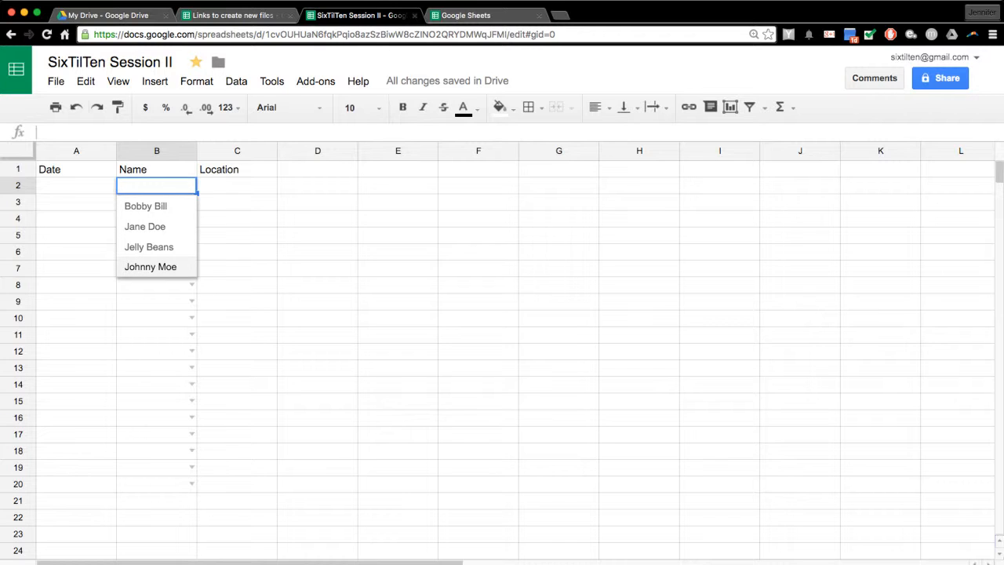
- Dismiss B2's four-name dropdown by clicking cell C5, leaving B2 empty
{"action": "left_click", "coordinate": [237, 235]}
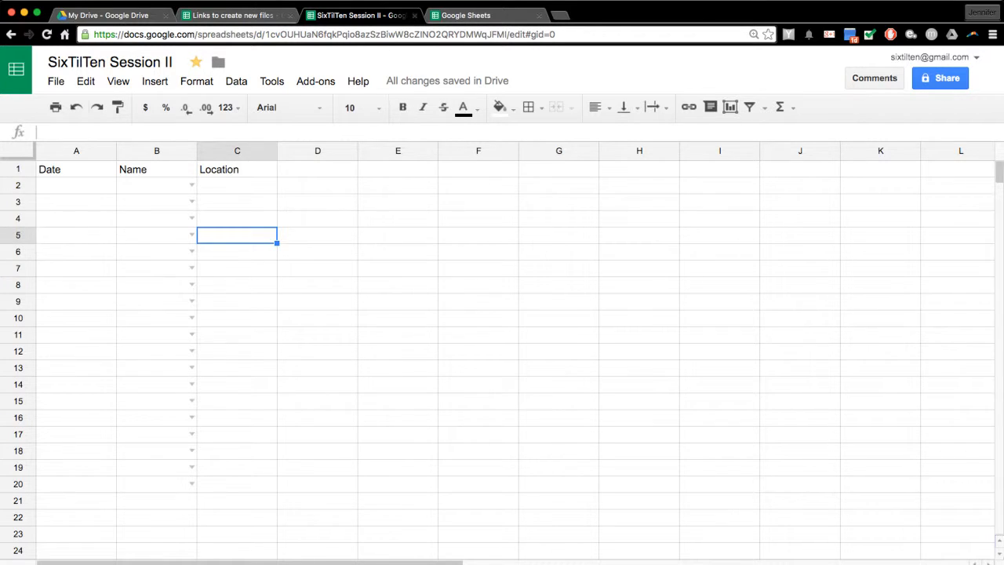
- Set A2 to 3/21/2016 using the date picker and fill dates down to 4/8/2016 in A20
{"action": "left_click", "coordinate": [76, 186]}
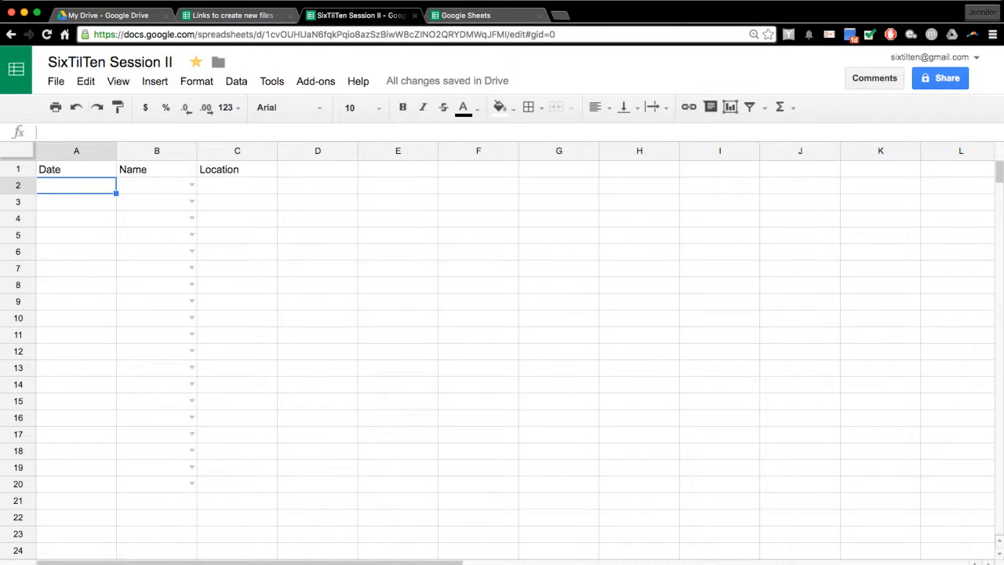
{"action": "type", "text": "3/17"}
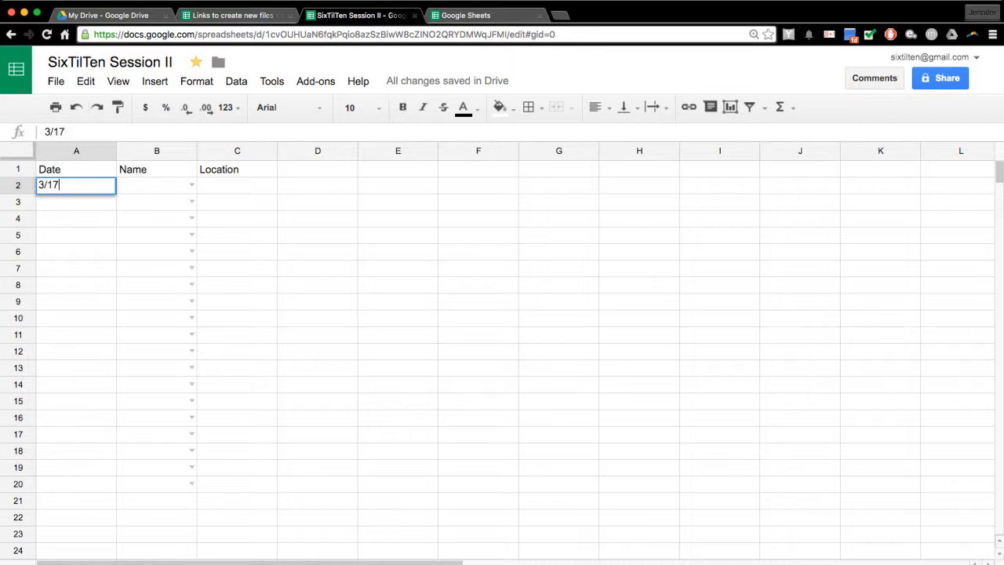
{"action": "key", "text": "Return"}
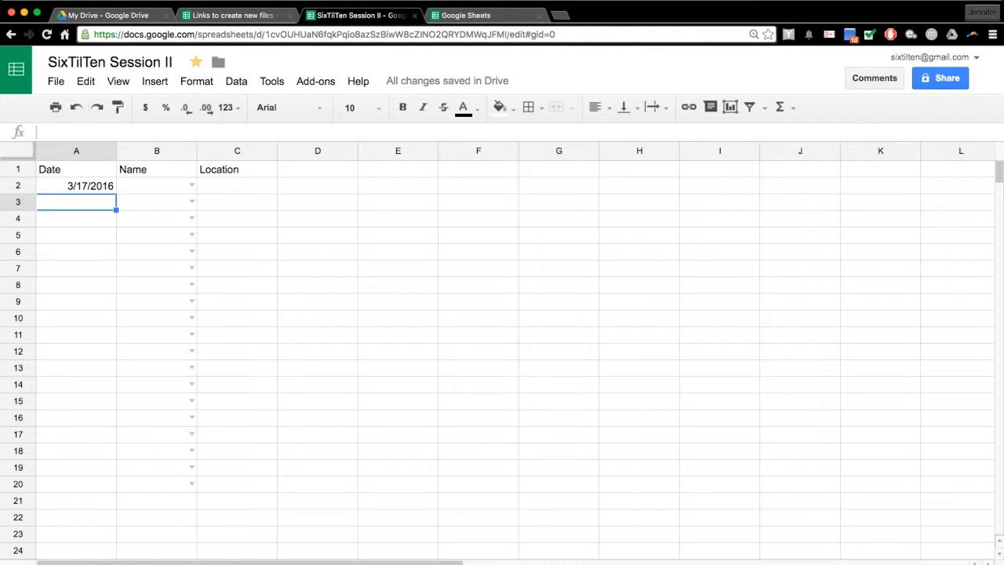
{"action": "double_click", "coordinate": [77, 186]}
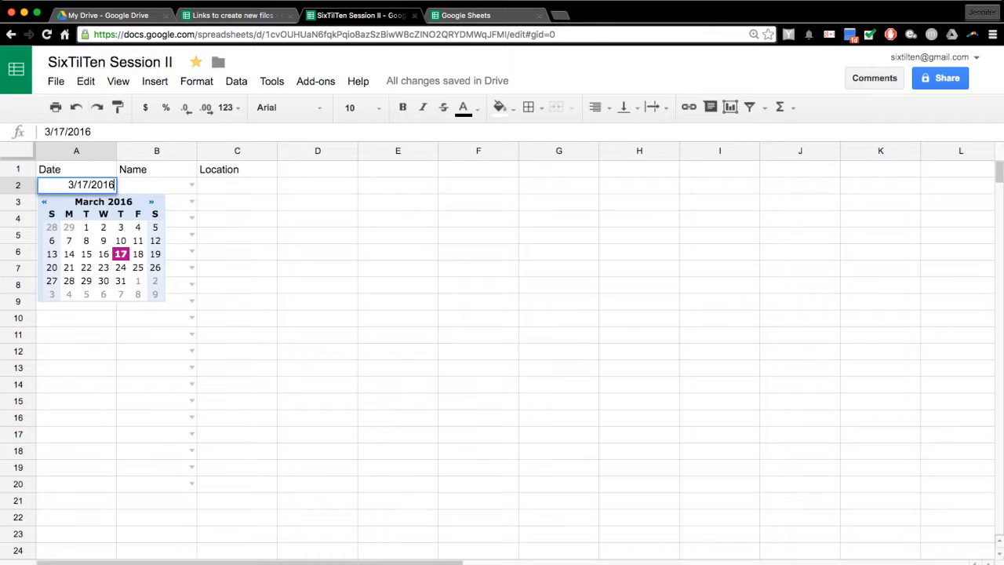
{"action": "left_click", "coordinate": [69, 267]}
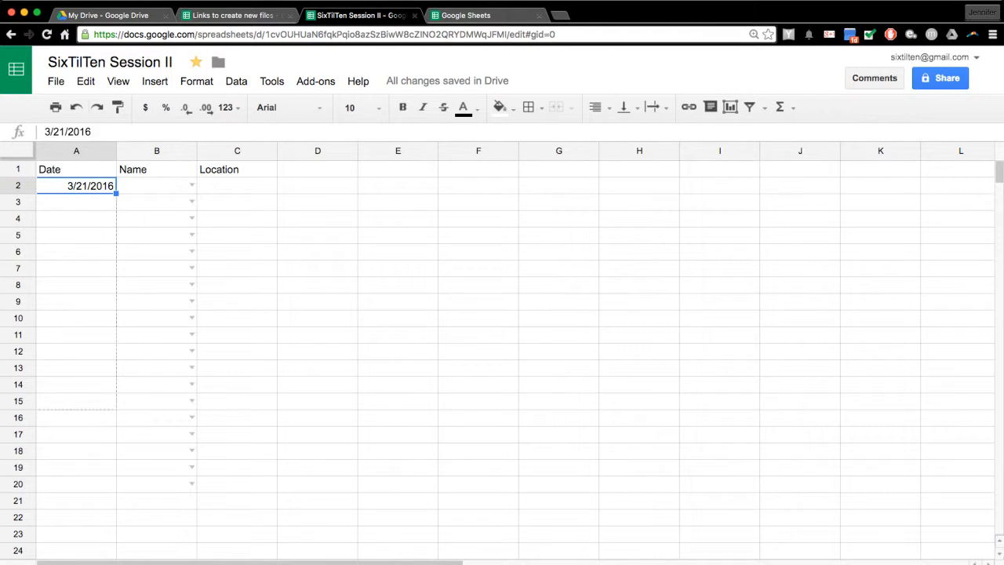
{"action": "left_click_drag", "start_coordinate": [116, 502], "coordinate": [116, 486]}
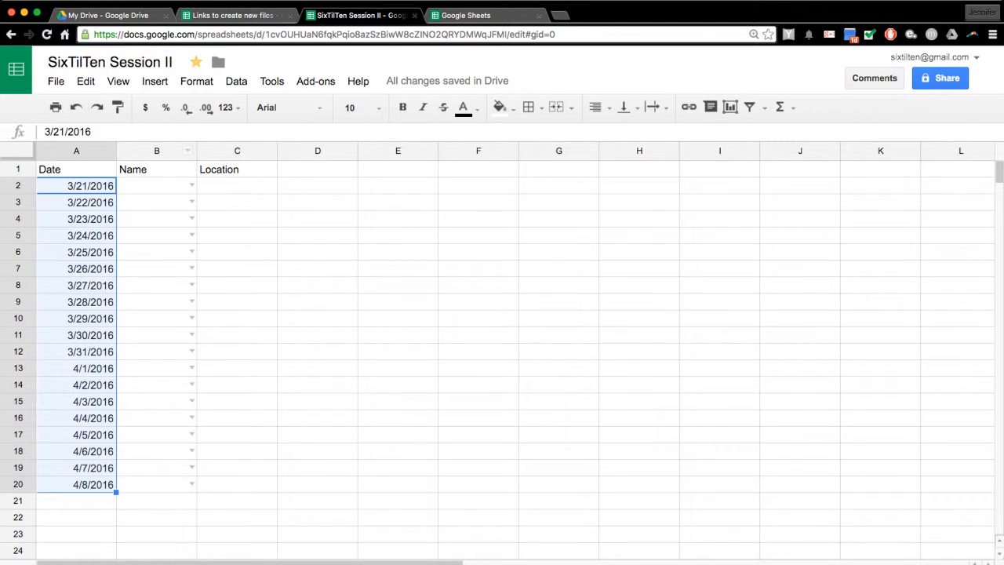
- Select B2 and view its dropdown list of allowed names
{"action": "left_click", "coordinate": [157, 186]}
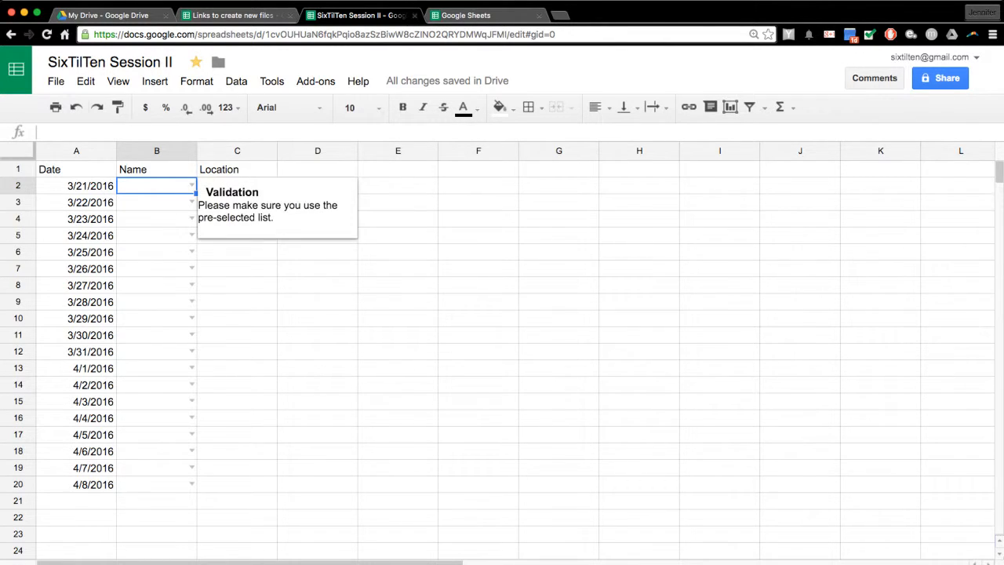
{"action": "left_click", "coordinate": [191, 185]}
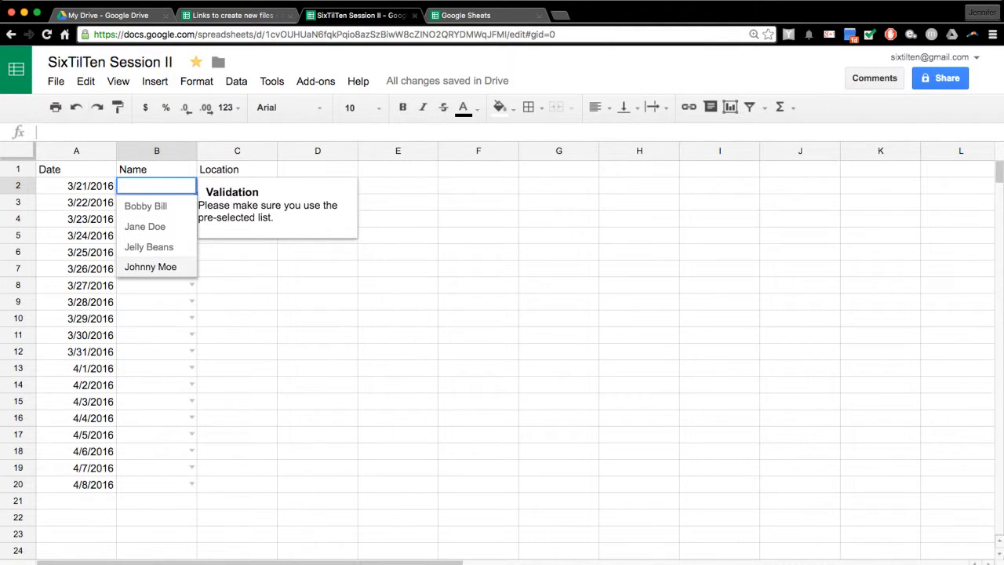
{"action": "left_click", "coordinate": [237, 219]}
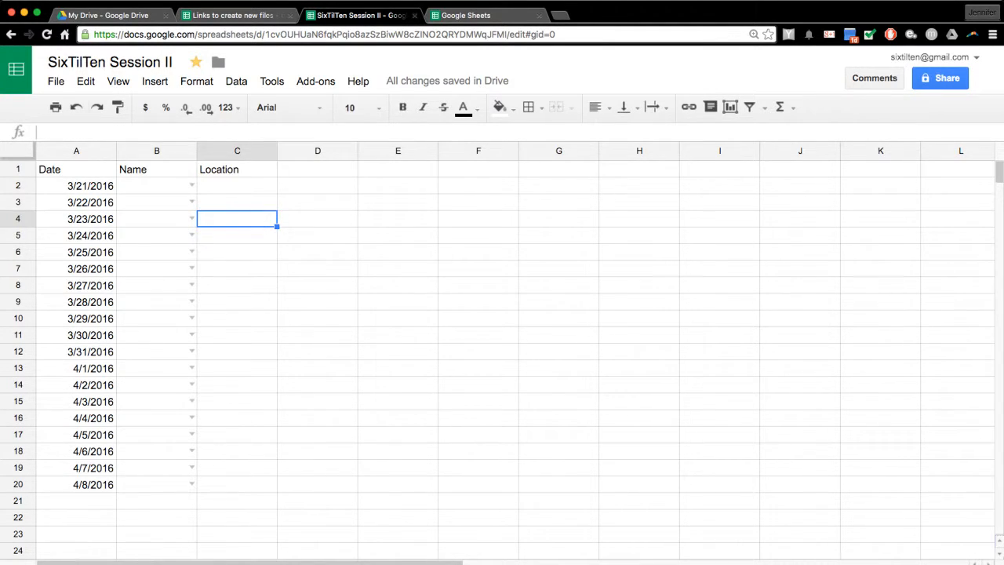
{"action": "left_click", "coordinate": [192, 186]}
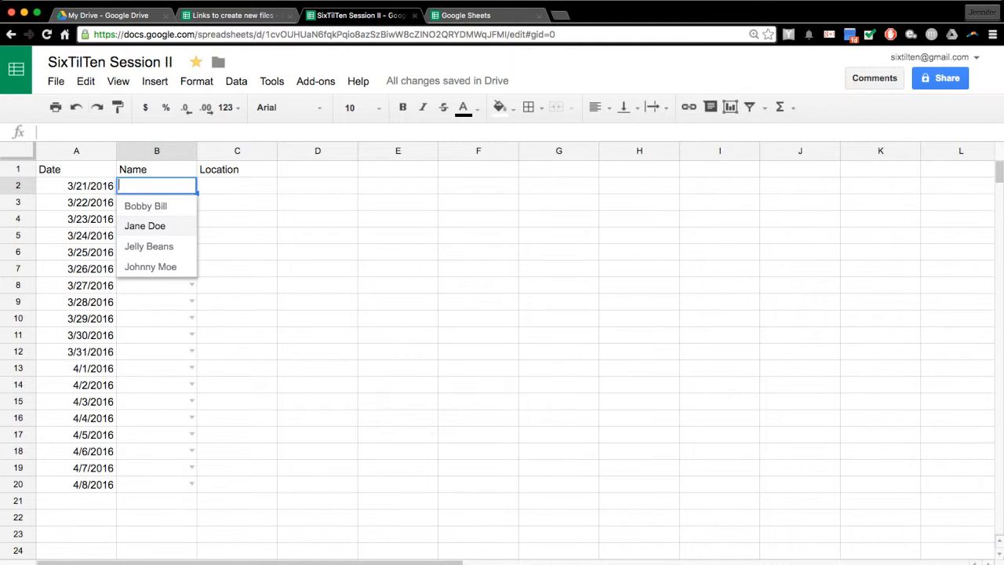
- Enter the off-list name 'Mary Mo' in B2, dismiss the rejection warning, and reselect B2
{"action": "type", "text": "Mary Mo"}
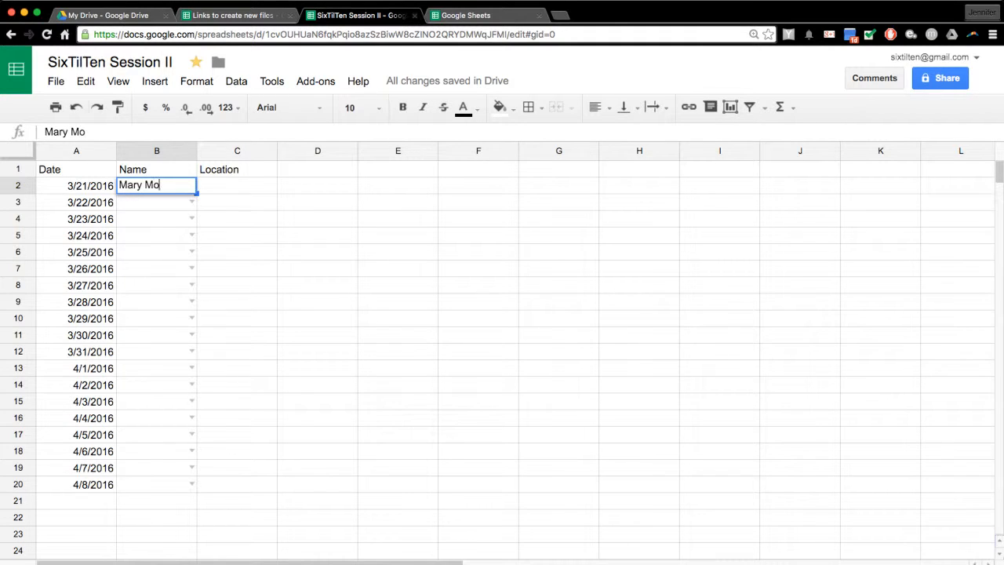
{"action": "key", "text": "Return"}
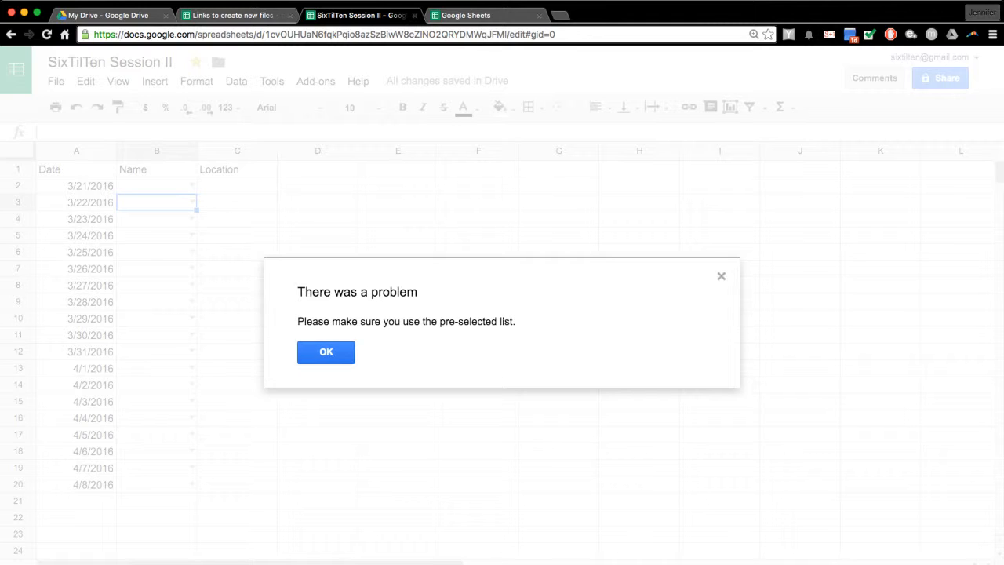
{"action": "left_click", "coordinate": [326, 353]}
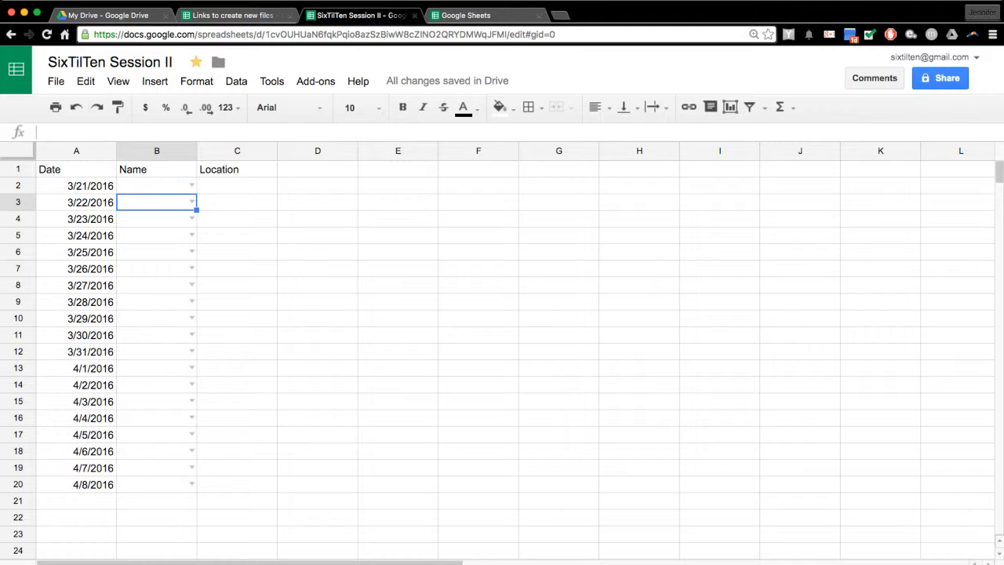
{"action": "left_click", "coordinate": [156, 186]}
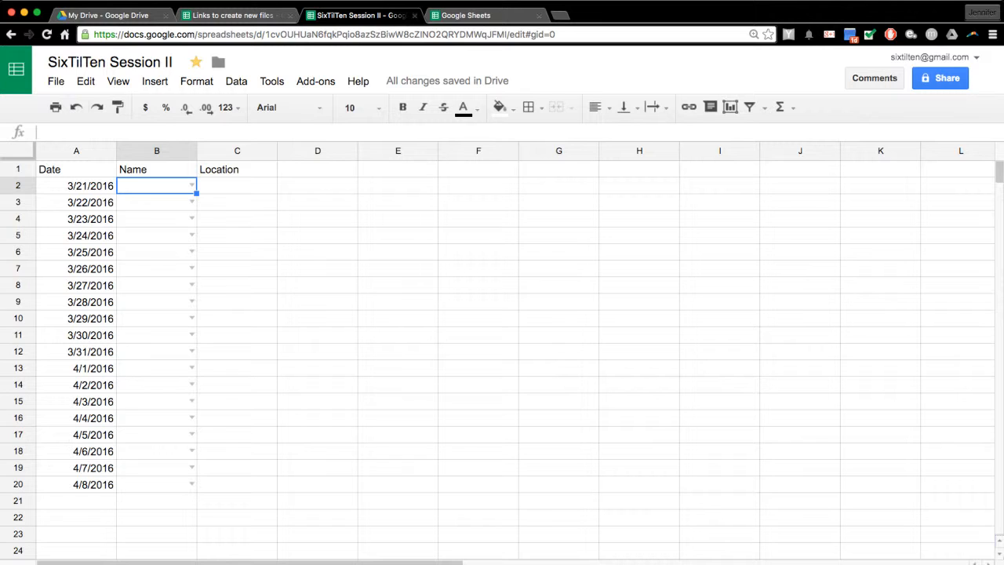
- Enter Bobby Bill in B2 and Jelly Beans in B3 from the name suggestions
{"action": "left_click", "coordinate": [192, 186]}
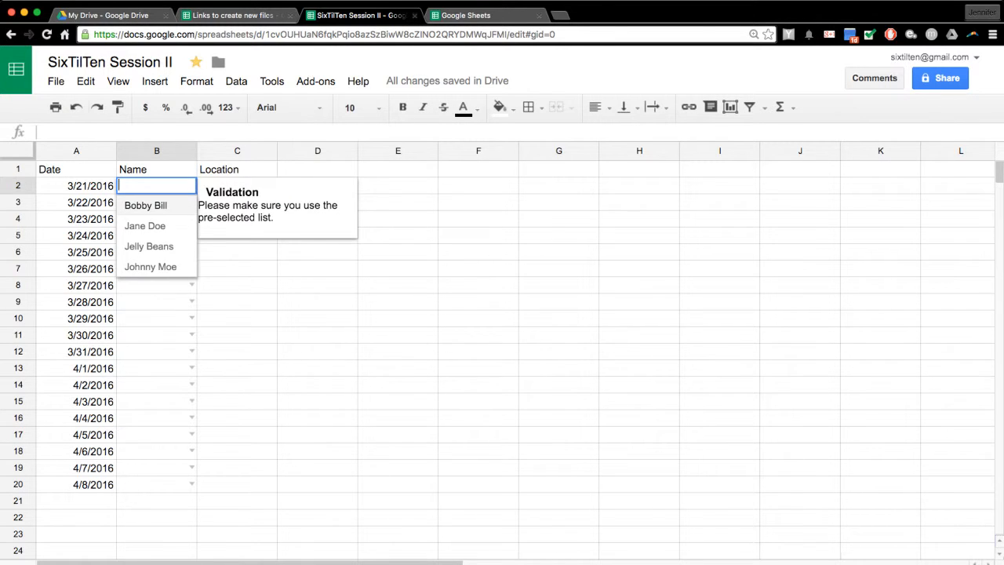
{"action": "key", "text": "Return"}
{"action": "left_click", "coordinate": [156, 203]}
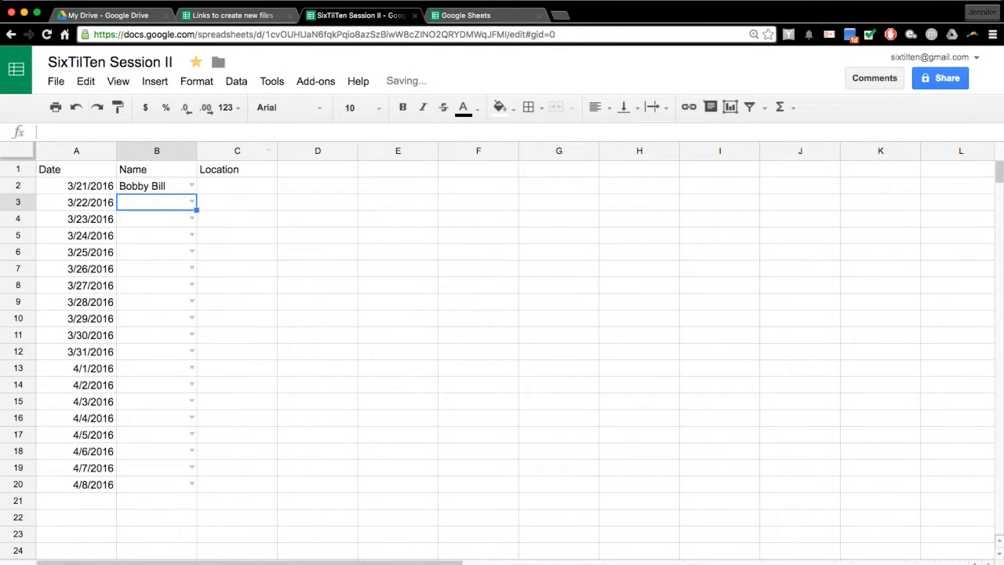
{"action": "type", "text": "B"}
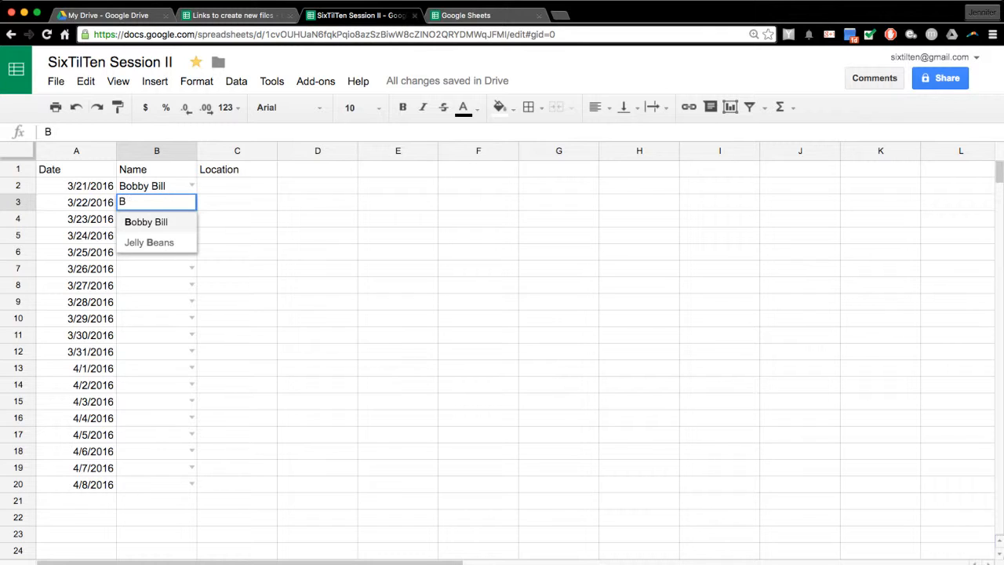
{"action": "key", "text": "Down"}
{"action": "key", "text": "Return"}
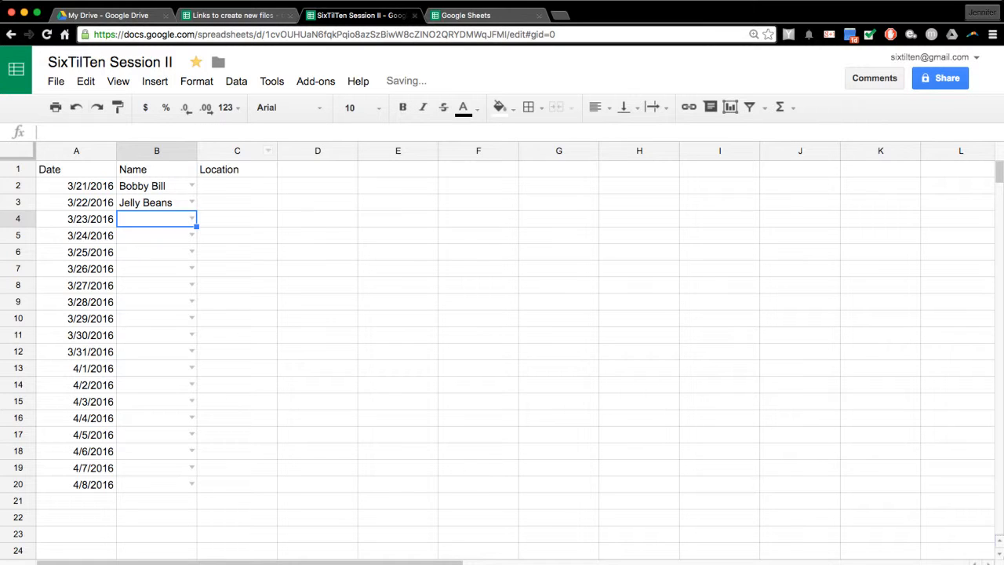
- Copy the B2:B3 names into B4:B5 and B6:B7
{"action": "left_click_drag", "start_coordinate": [156, 185], "coordinate": [156, 202]}
{"action": "key", "text": "Down"}
{"action": "key", "text": "Down"}
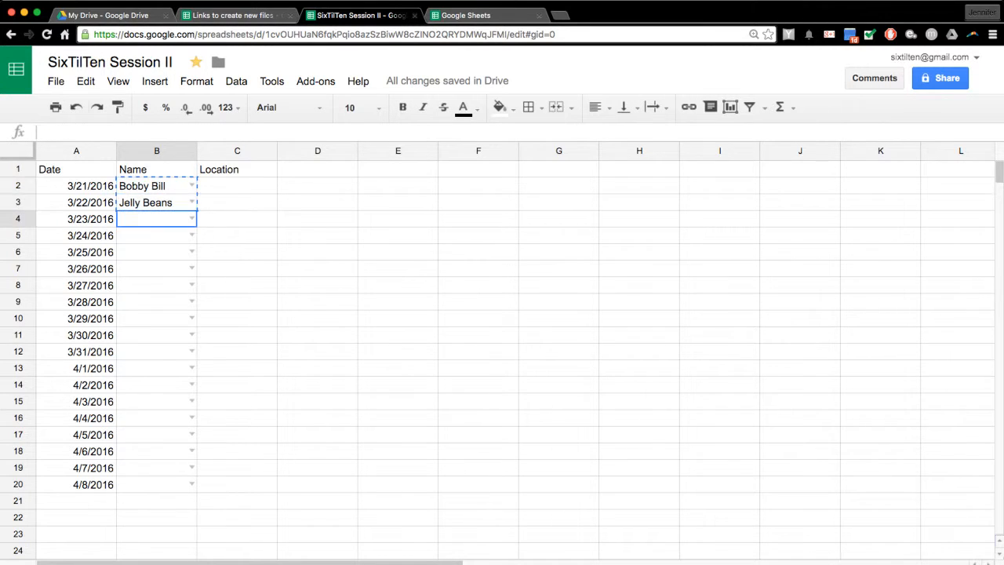
{"action": "type", "text": "Bobby Bill Jelly Beans"}
{"action": "key", "text": "Down"}
{"action": "key", "text": "Down"}
{"action": "type", "text": "Bobby Bill Jelly Beans"}
{"action": "key", "text": "Down"}
{"action": "key", "text": "Down"}
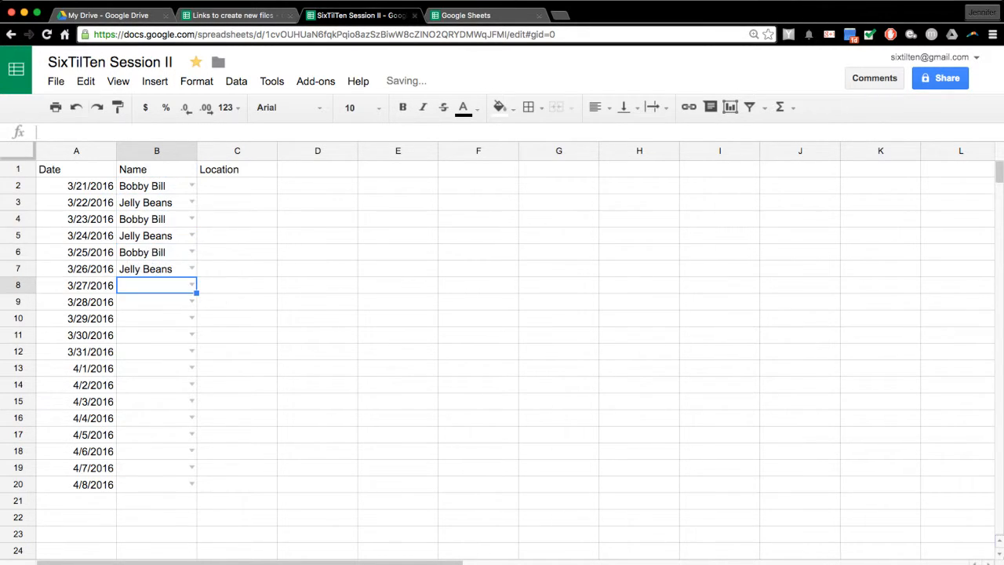
- Fill B8:B11 with Jane Doe and Johnny Moe, picking from the name suggestions
{"action": "key", "text": "Return"}
{"action": "key", "text": "Down"}
{"action": "key", "text": "Down"}
{"action": "key", "text": "Up"}
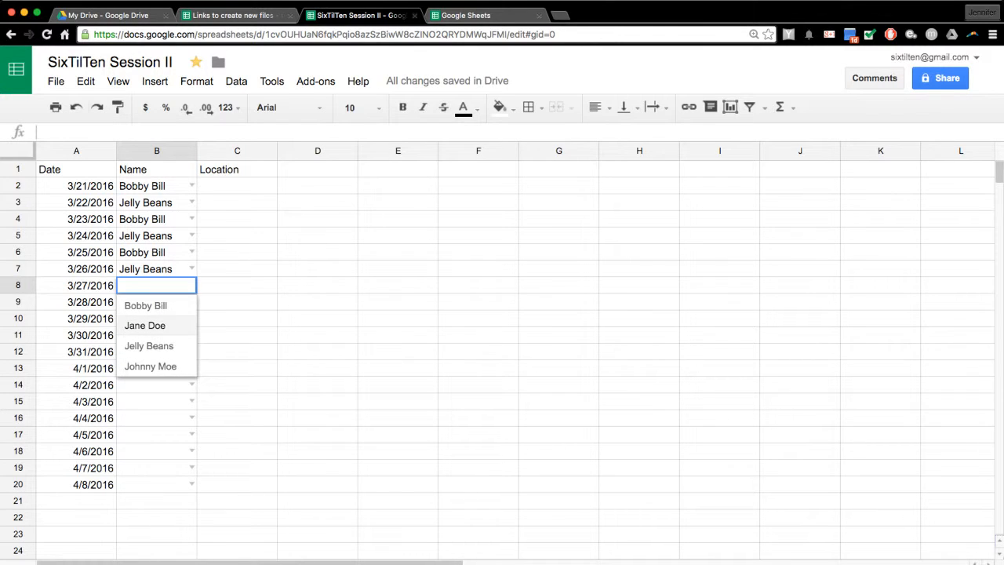
{"action": "key", "text": "Return"}
{"action": "key", "text": "Return"}
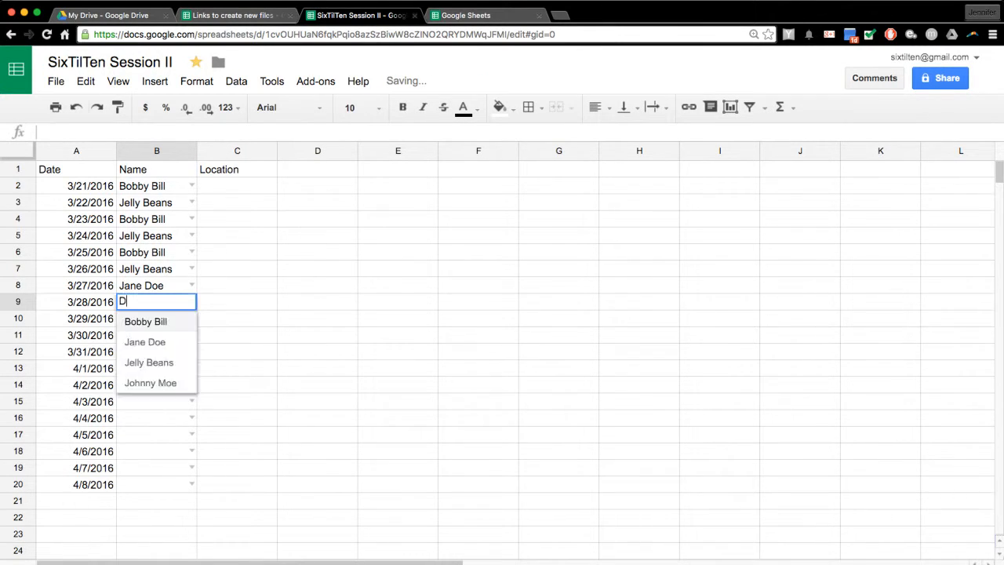
{"action": "type", "text": "D"}
{"action": "key", "text": "Return"}
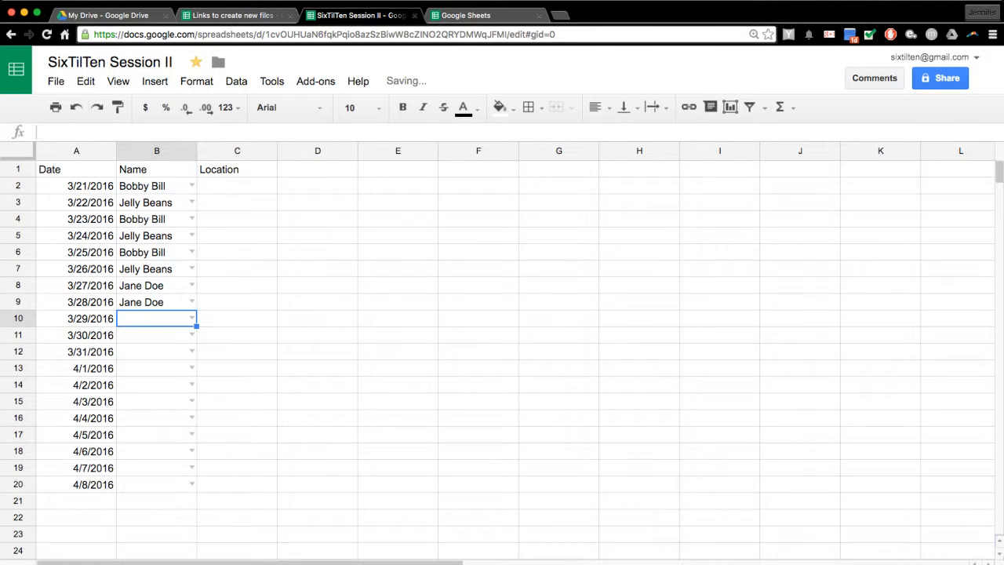
{"action": "type", "text": "J"}
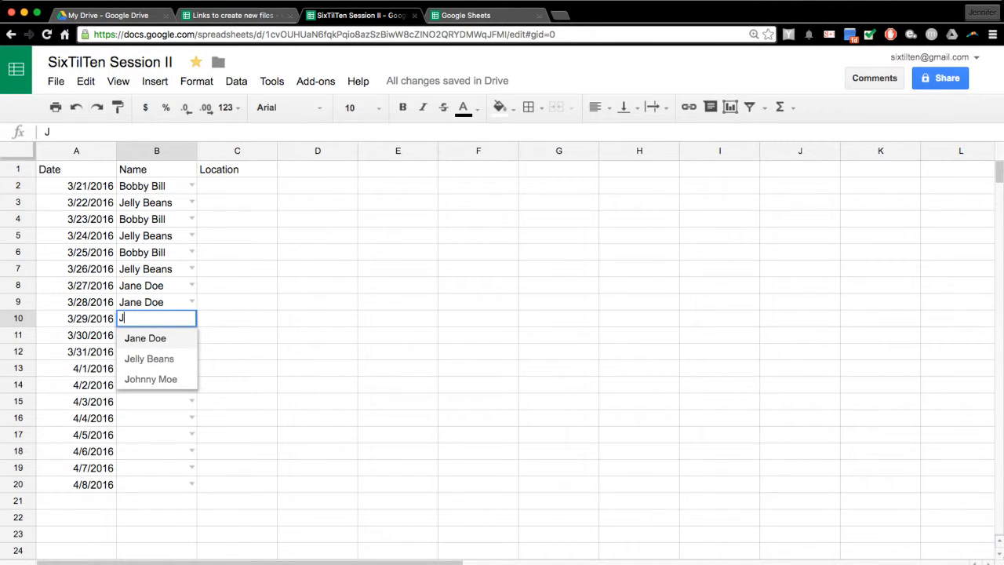
{"action": "key", "text": "Down"}
{"action": "key", "text": "Down"}
{"action": "key", "text": "Return"}
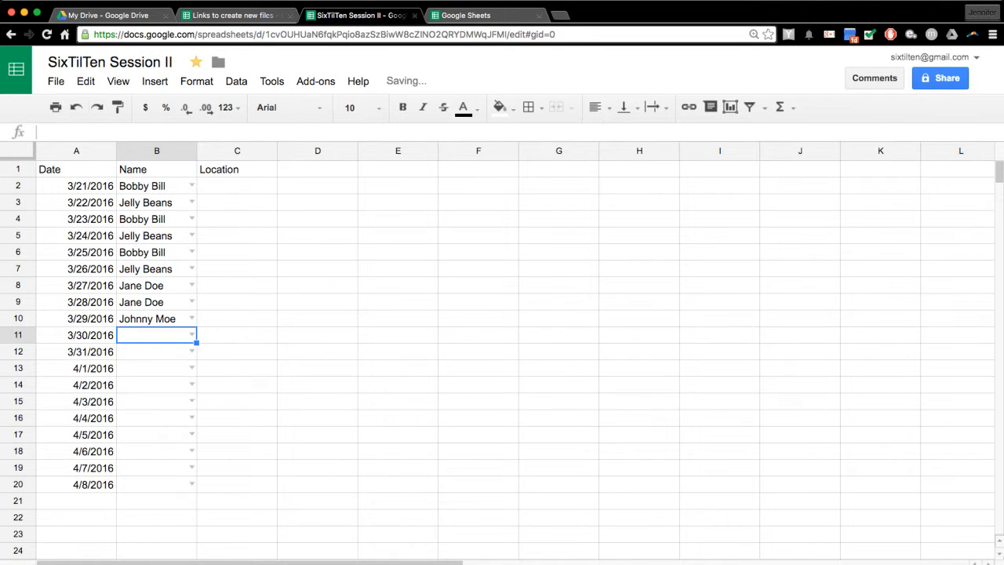
{"action": "type", "text": "M"}
{"action": "key", "text": "Return"}
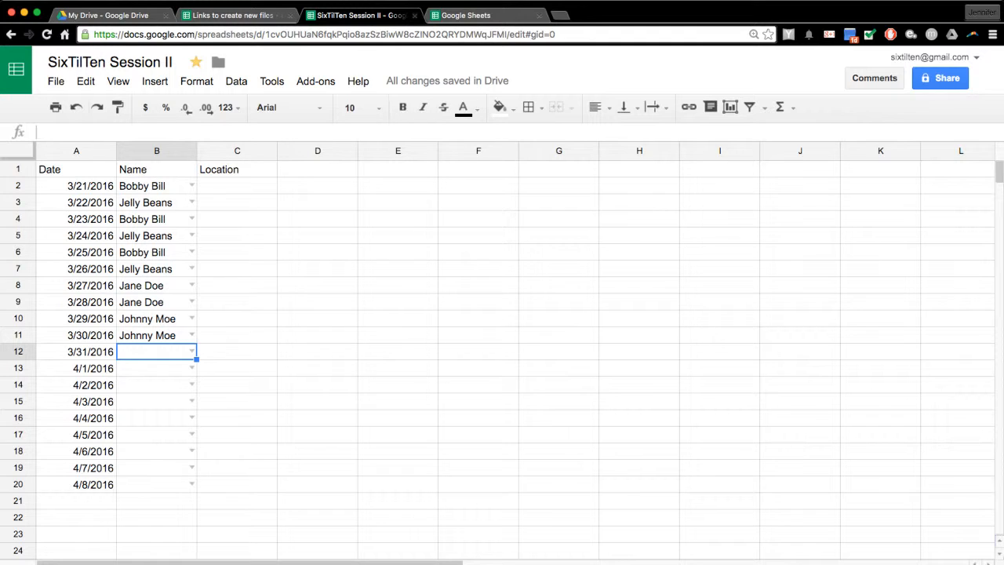
- Copy Jane Doe and Johnny Moe from B9:B10 into B12:B13
{"action": "left_click_drag", "start_coordinate": [156, 302], "coordinate": [156, 318]}
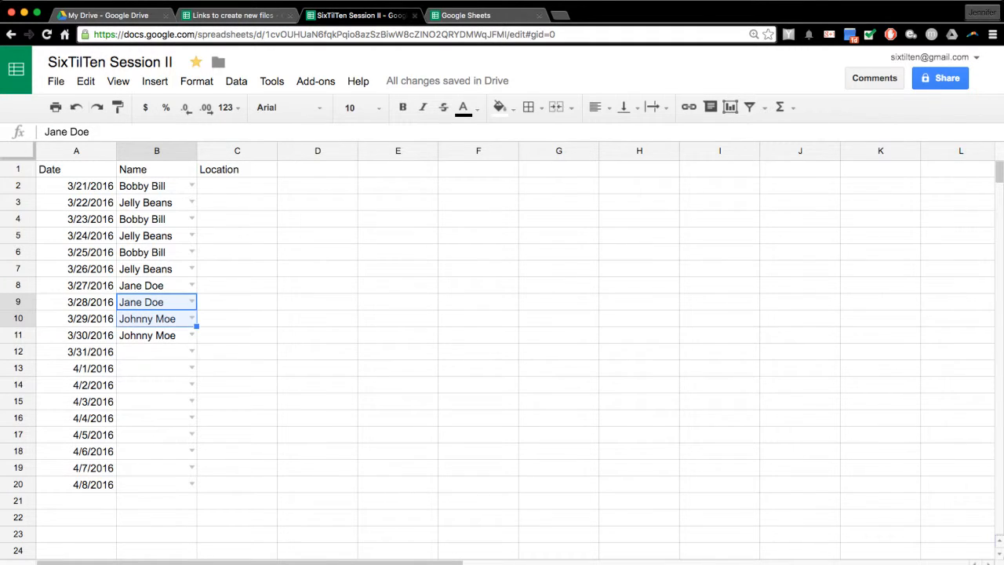
{"action": "key", "text": "ctrl+c"}
{"action": "left_click", "coordinate": [157, 351]}
{"action": "key", "text": "ctrl+v"}
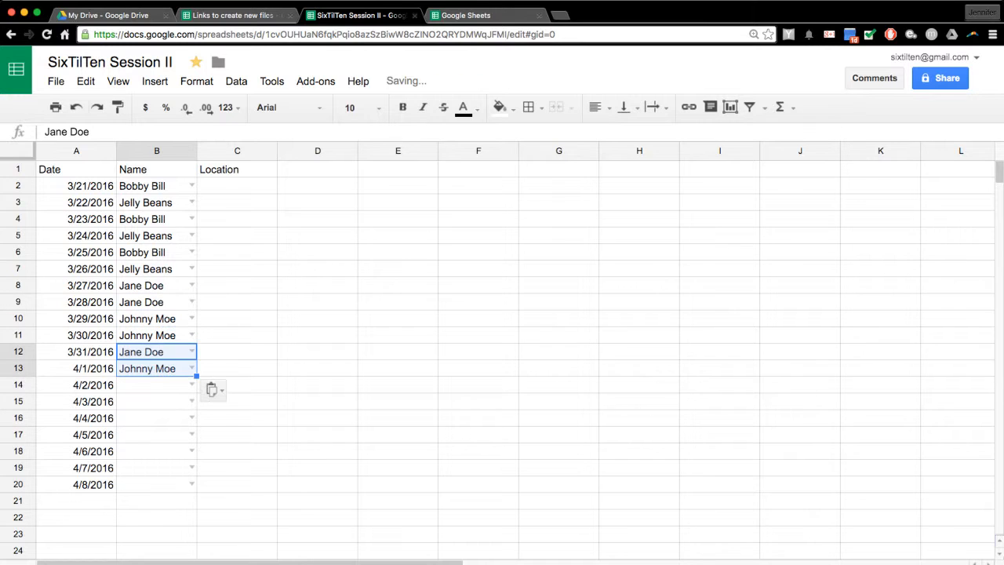
{"action": "left_click", "coordinate": [237, 186]}
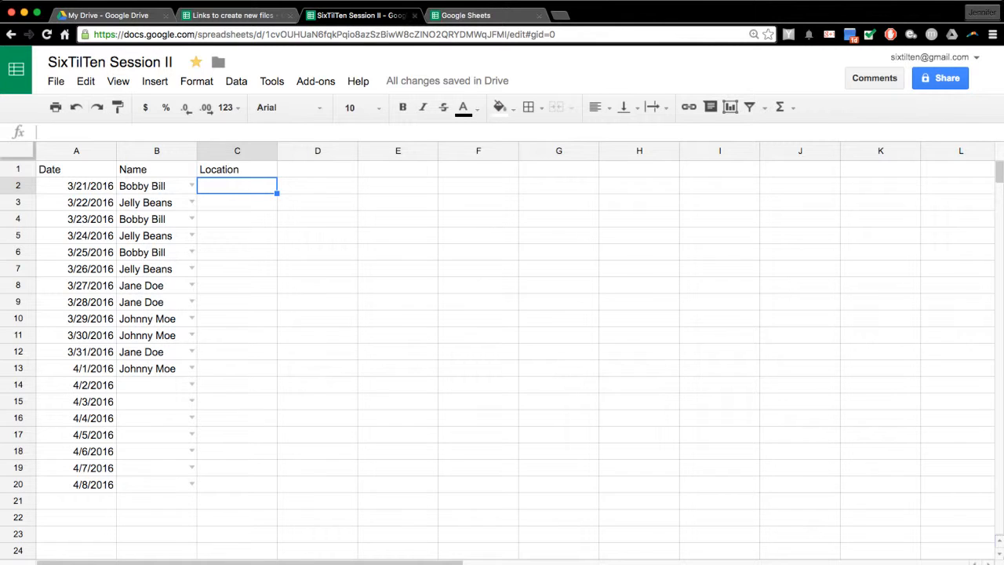
- Enter 'New York, NY' in C2 and paste it into C3:C13
{"action": "type", "text": "New York, "}
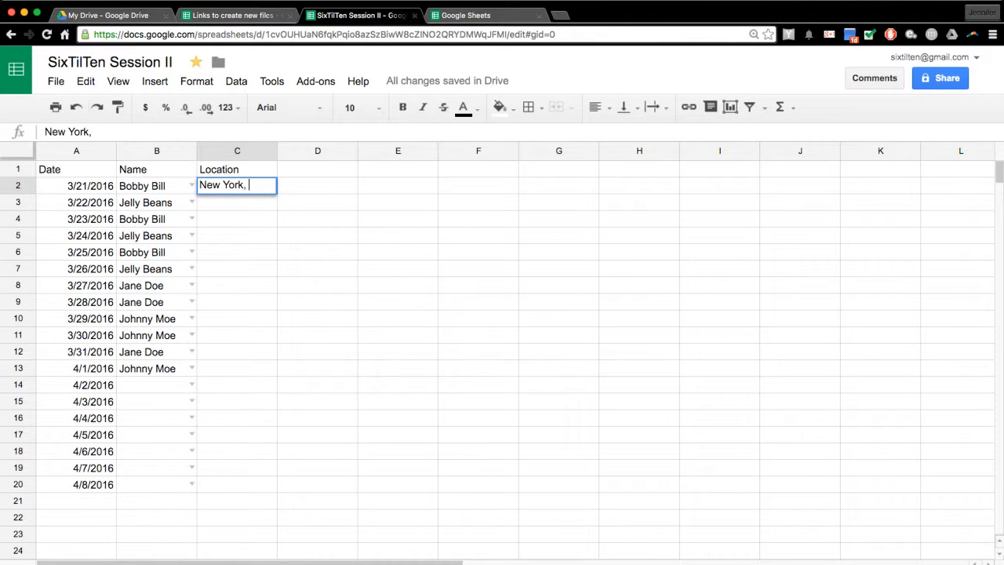
{"action": "type", "text": "NY"}
{"action": "key", "text": "Return"}
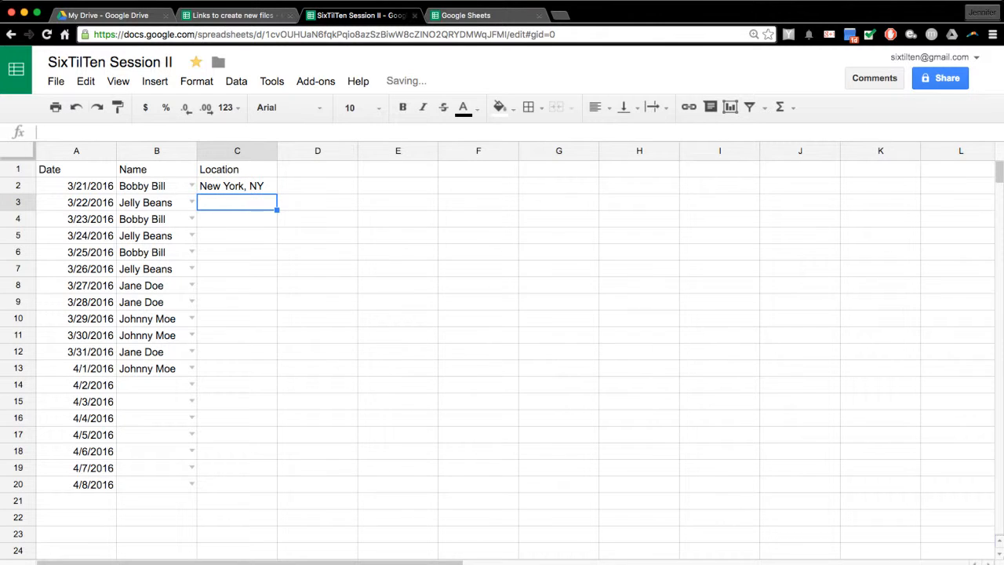
{"action": "left_click", "coordinate": [237, 185]}
{"action": "left_click_drag", "start_coordinate": [237, 202], "coordinate": [237, 368]}
{"action": "key", "text": "ctrl+v"}
{"action": "left_click", "coordinate": [317, 301]}
{"action": "left_click", "coordinate": [237, 252]}
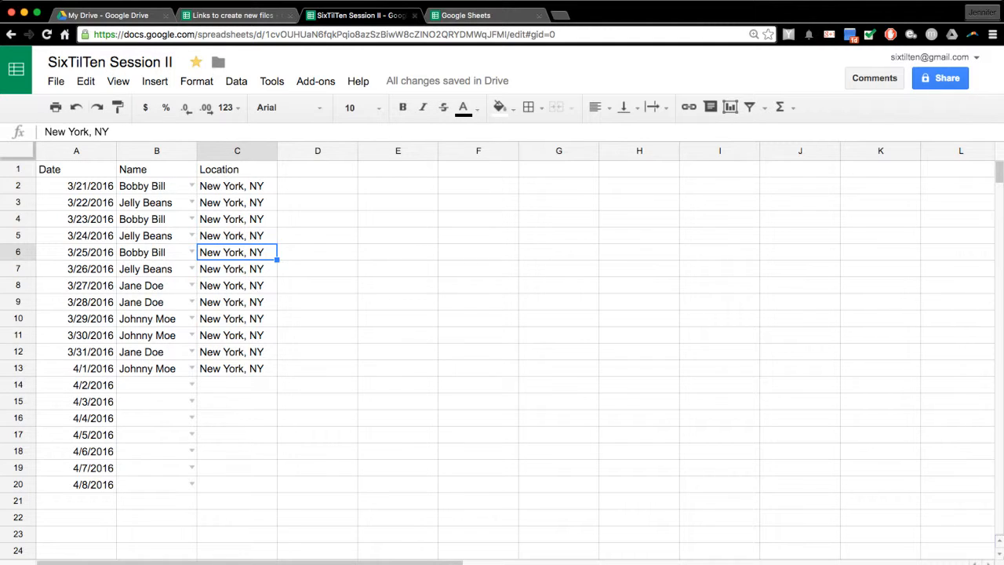
- Look at the fill colour palette and the blank second sheet without changing anything
{"action": "left_click", "coordinate": [155, 186]}
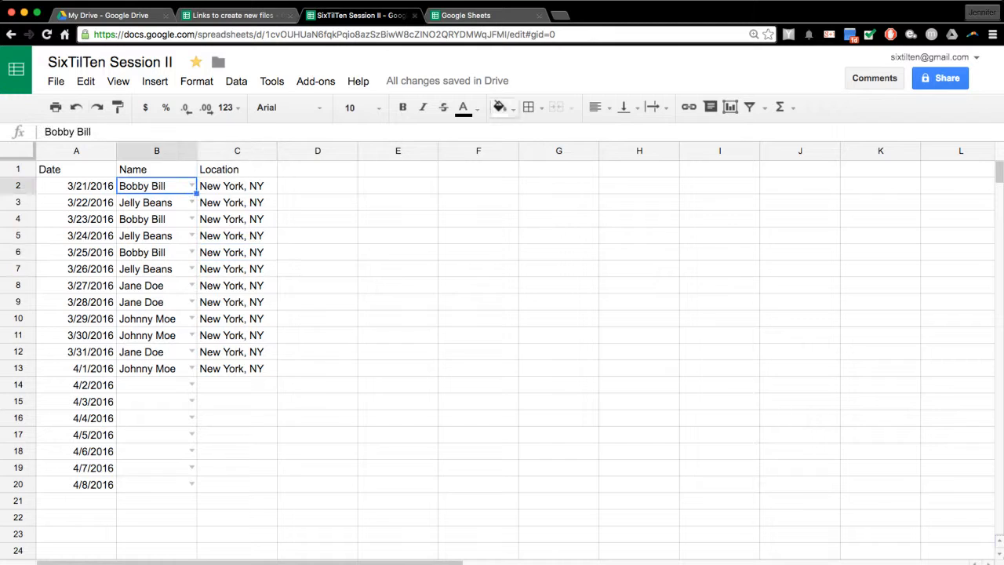
{"action": "left_click", "coordinate": [501, 107]}
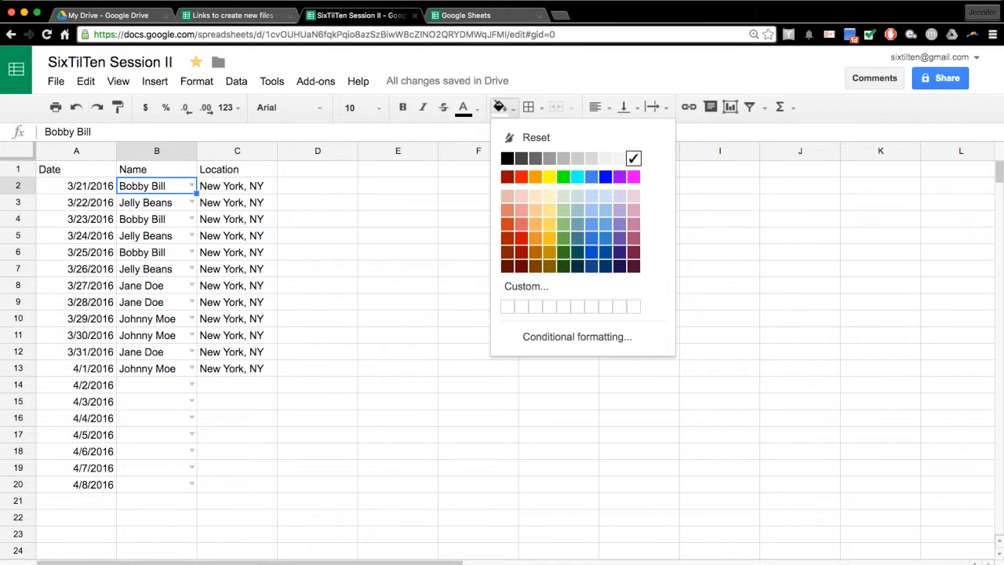
{"action": "left_click", "coordinate": [157, 385]}
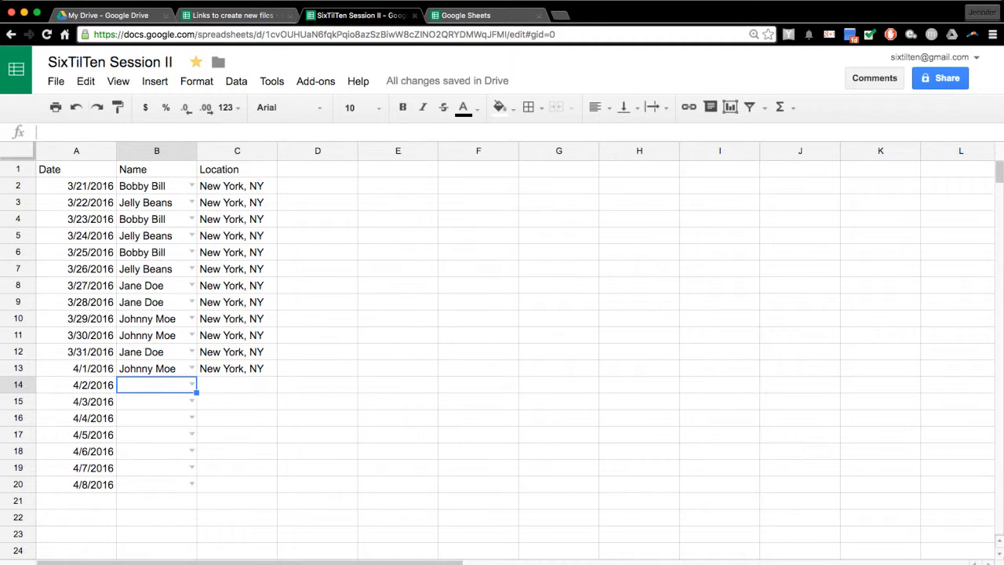
{"action": "left_click", "coordinate": [32, 563]}
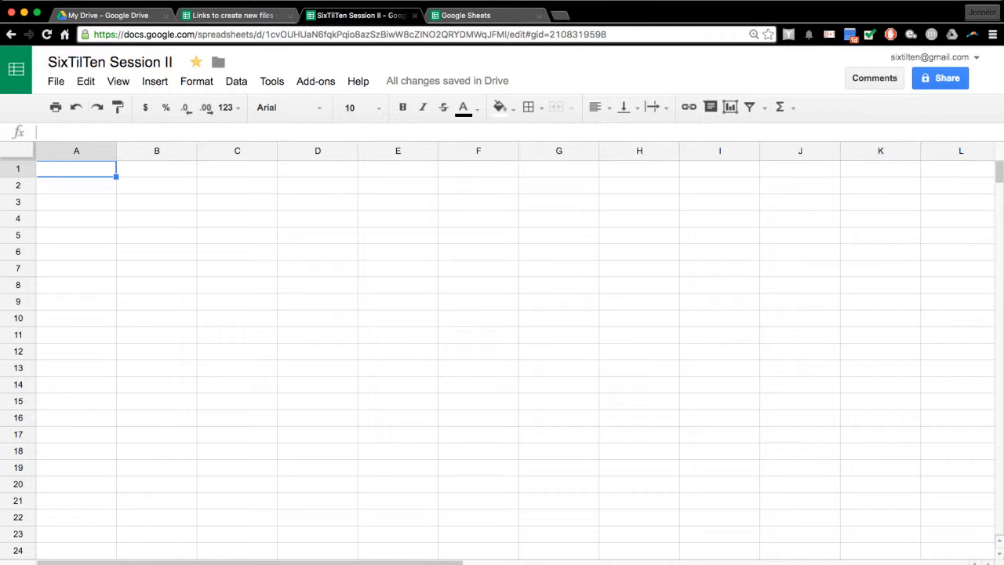
{"action": "key", "text": "ctrl+shift+Page_Up"}
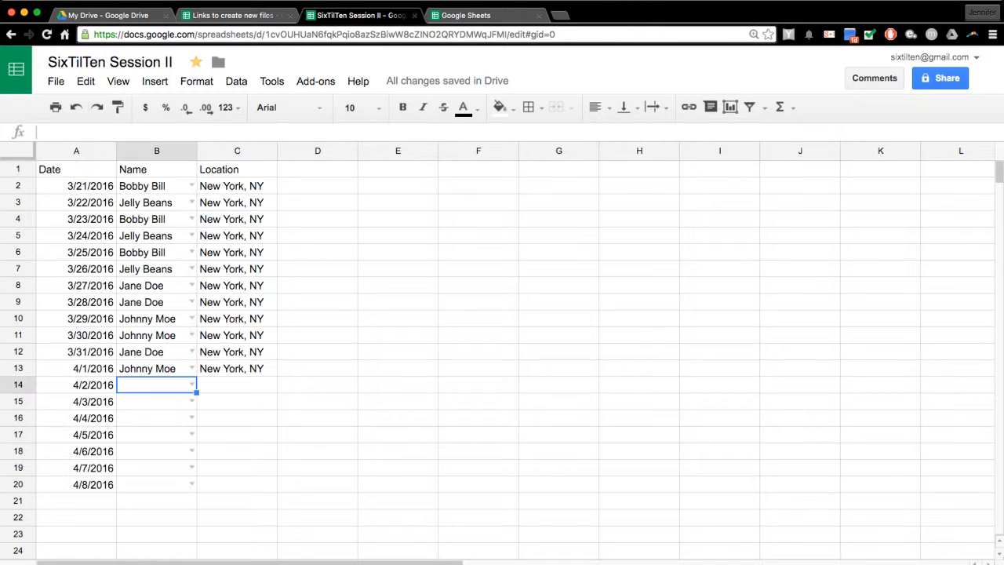
- Change B2 from Bobby Bill to Johnny Moe, then select names in B6:B10
{"action": "left_click", "coordinate": [191, 185]}
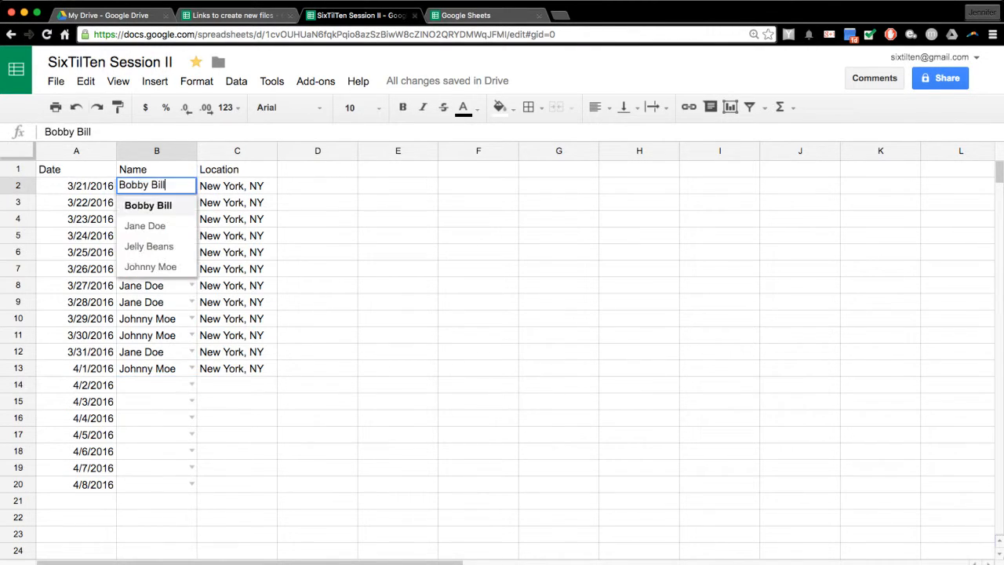
{"action": "left_click", "coordinate": [152, 267]}
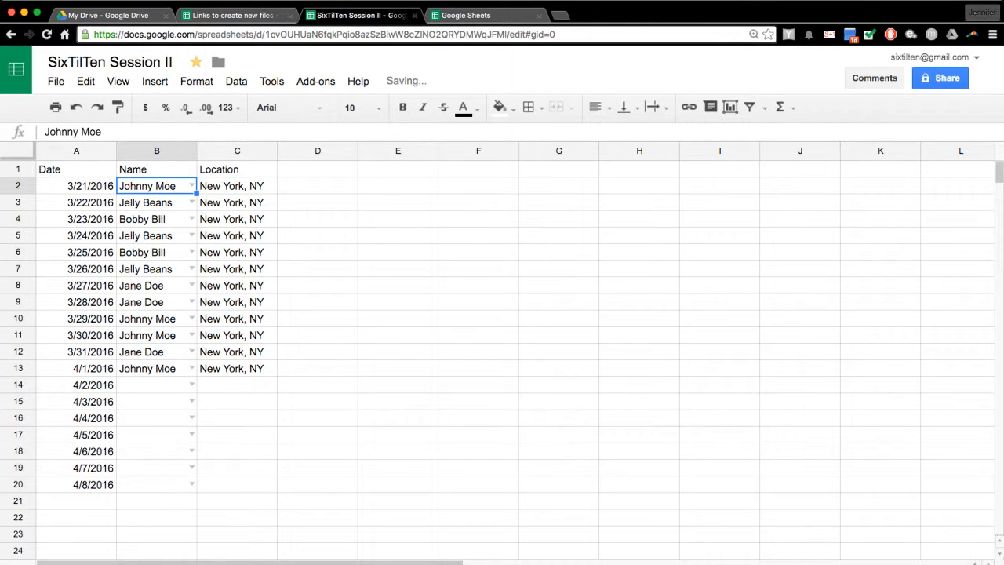
{"action": "left_click_drag", "start_coordinate": [191, 253], "coordinate": [192, 302]}
{"action": "left_click", "coordinate": [192, 318]}
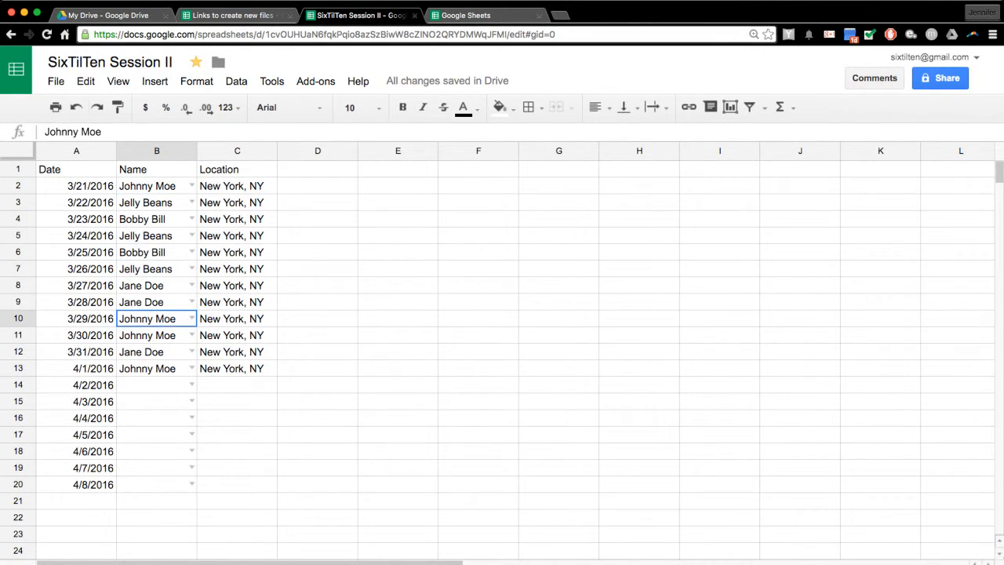
{"action": "left_click_drag", "start_coordinate": [156, 252], "coordinate": [157, 319]}
{"action": "left_click", "coordinate": [157, 319]}
{"action": "left_click", "coordinate": [157, 253]}
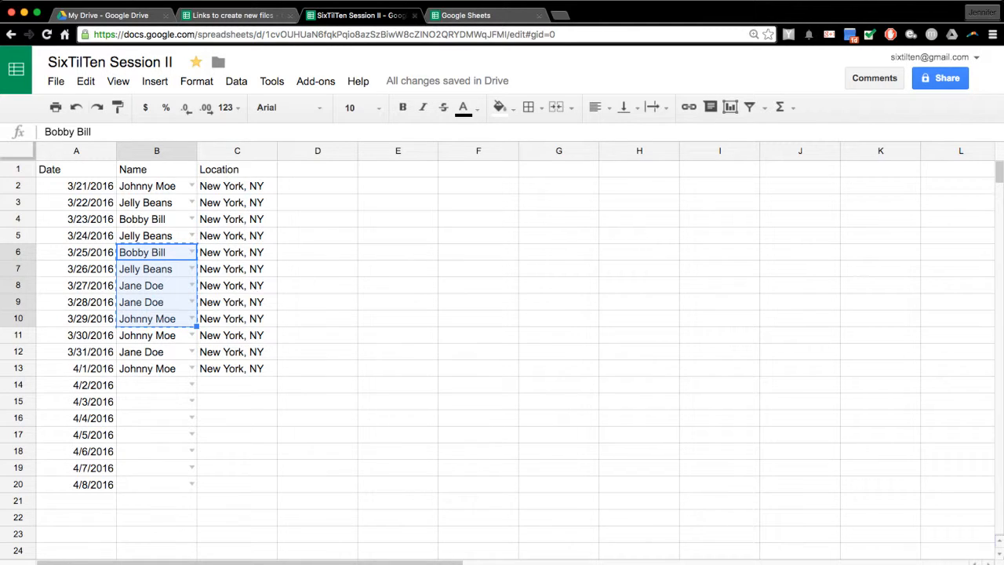
- Paste the names onto the second sheet starting at A2 and remove their dropdown validation
{"action": "key", "text": "ctrl+shift+Page_Down"}
{"action": "key", "text": "ctrl+v"}
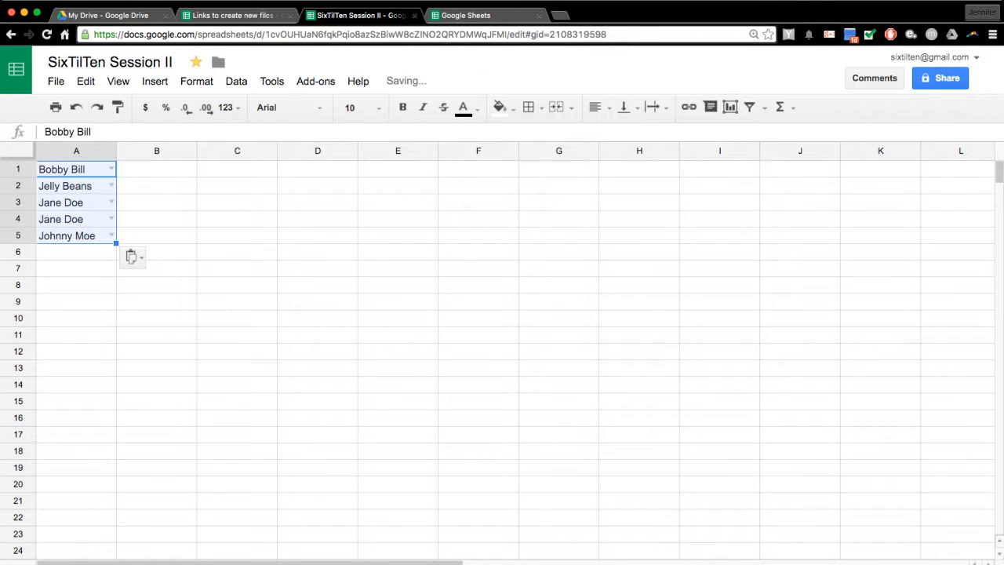
{"action": "left_click_drag", "start_coordinate": [76, 161], "coordinate": [77, 179]}
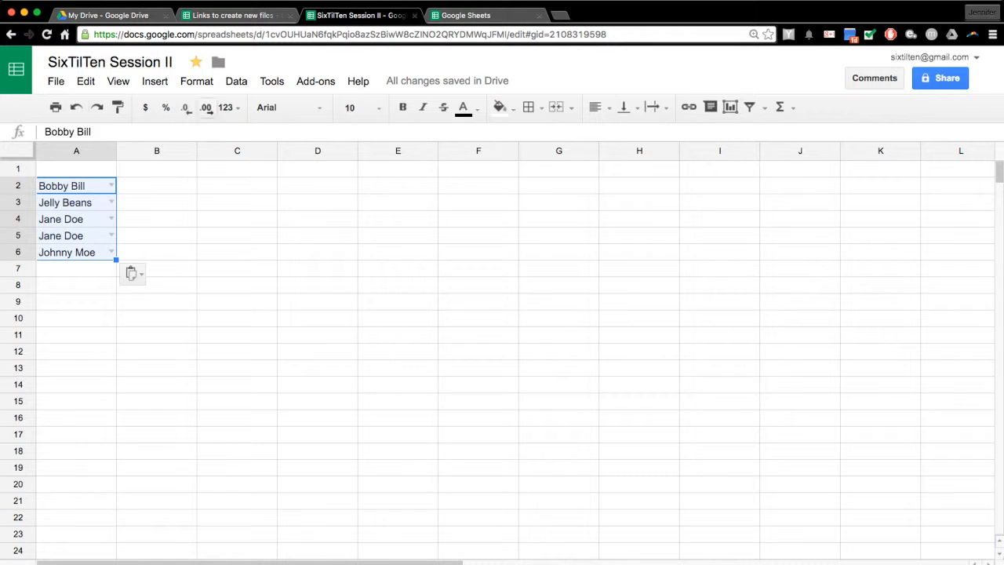
{"action": "left_click", "coordinate": [196, 81]}
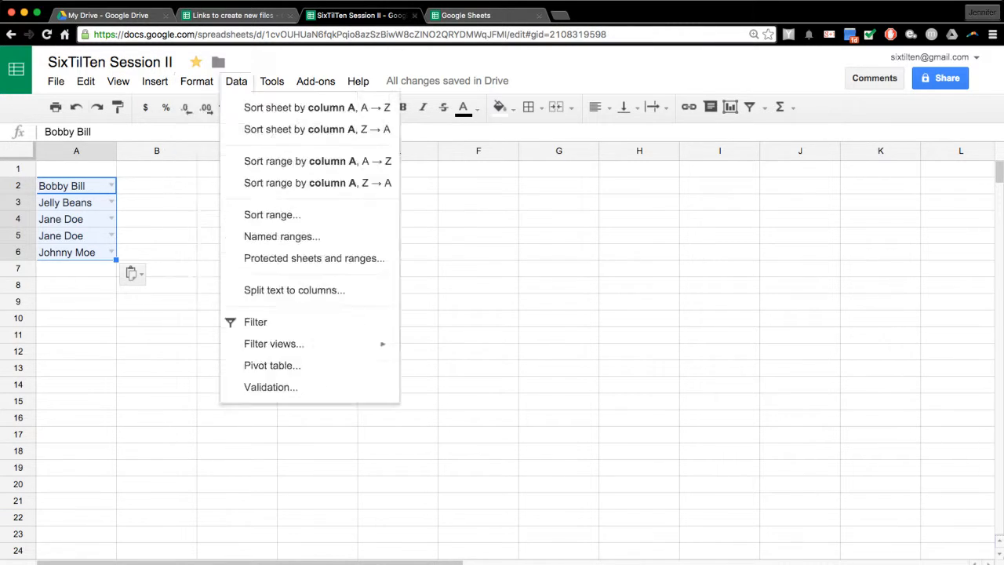
{"action": "mouse_move", "coordinate": [236, 80]}
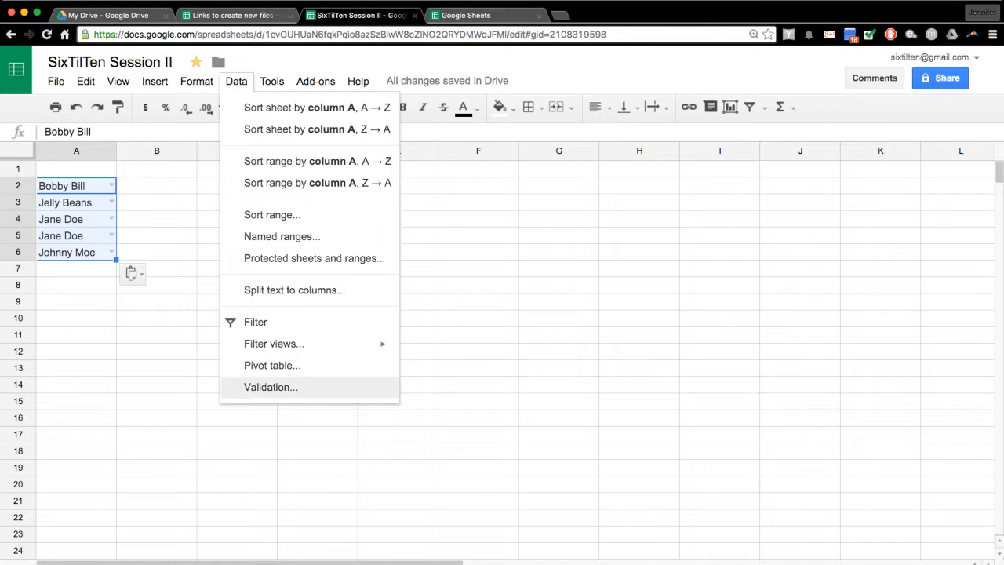
{"action": "left_click", "coordinate": [270, 387]}
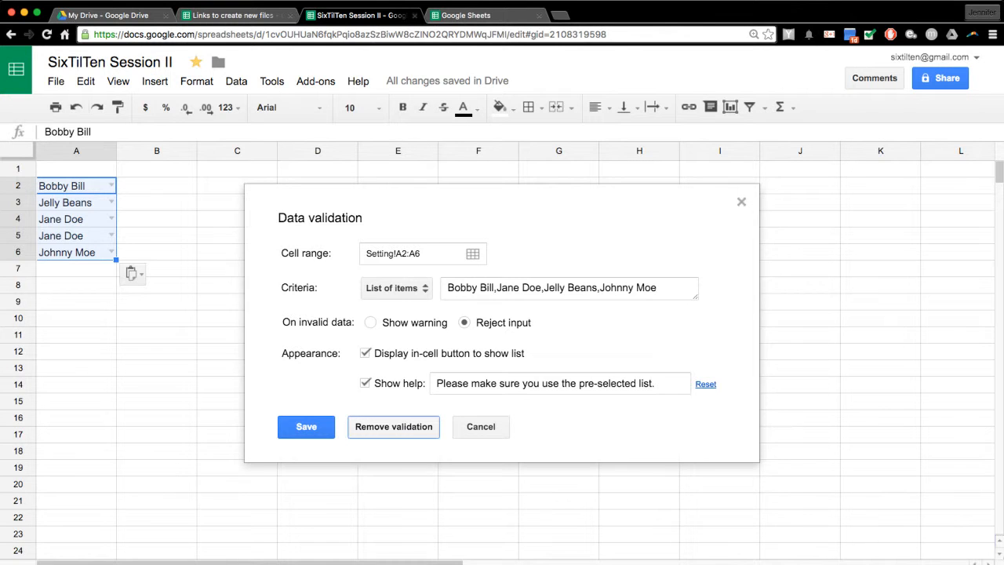
{"action": "left_click", "coordinate": [393, 426]}
- Delete the duplicate Jane Doe, move Johnny Moe up to A5, and add header 'Names' in A1
{"action": "left_click", "coordinate": [76, 236]}
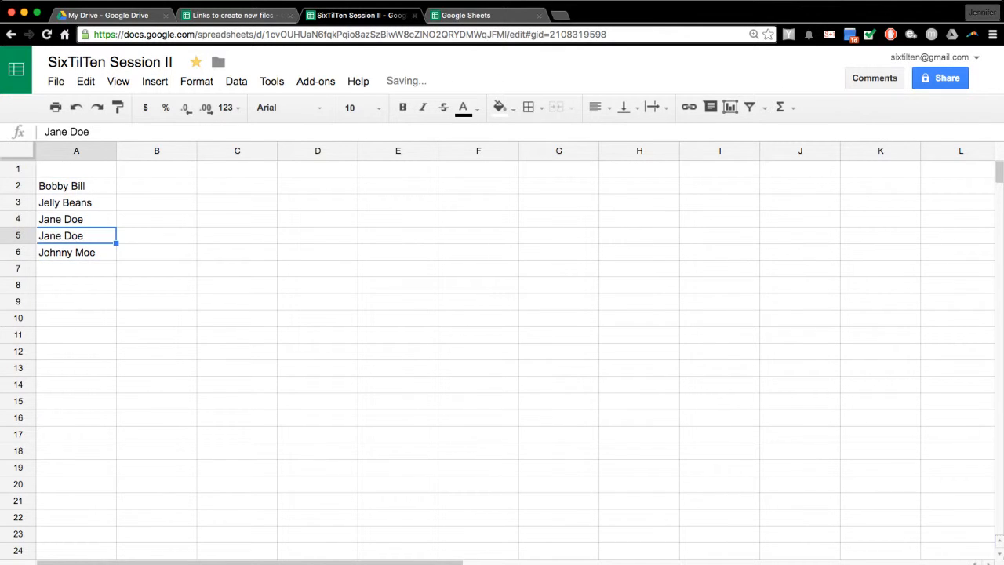
{"action": "key", "text": "Delete"}
{"action": "left_click", "coordinate": [77, 269]}
{"action": "left_click", "coordinate": [76, 253]}
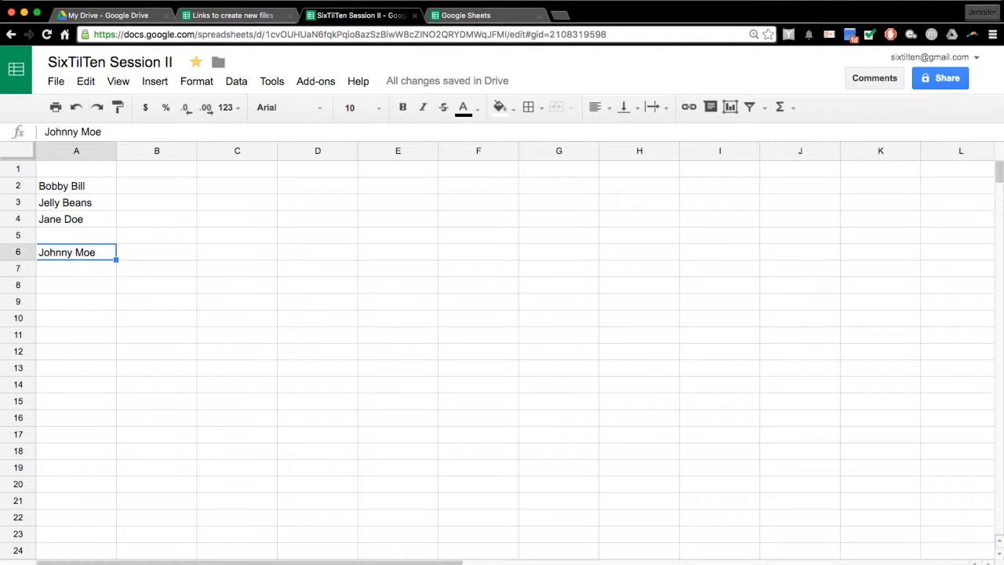
{"action": "left_click_drag", "start_coordinate": [94, 245], "coordinate": [94, 235]}
{"action": "left_click", "coordinate": [157, 219]}
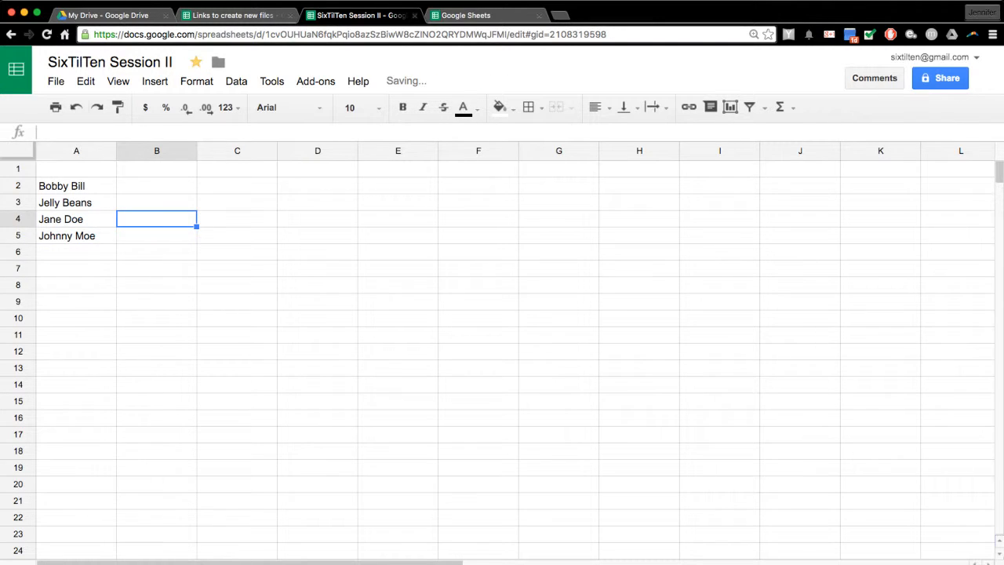
{"action": "left_click", "coordinate": [76, 168]}
{"action": "type", "text": "Names"}
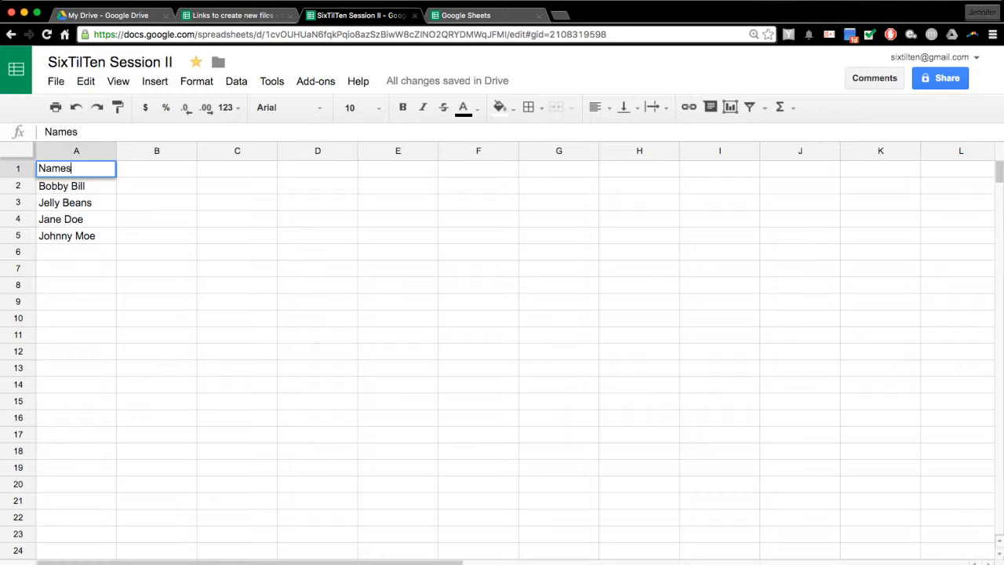
{"action": "key", "text": "Return"}
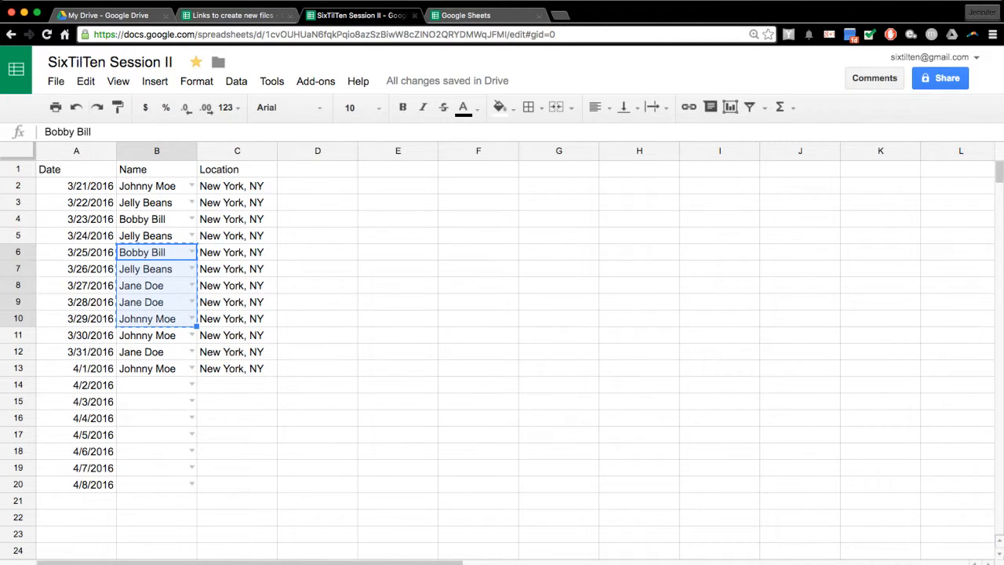
- Set B2:B20 validation to 'List from a range' using Setting!A2:A5 and save
{"action": "left_click_drag", "start_coordinate": [156, 186], "coordinate": [156, 485]}
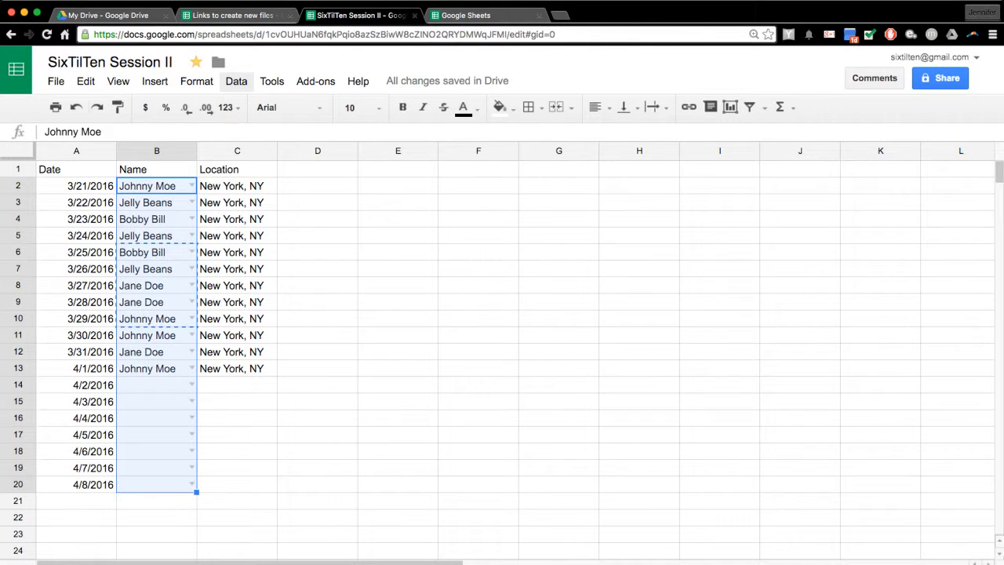
{"action": "left_click", "coordinate": [236, 80]}
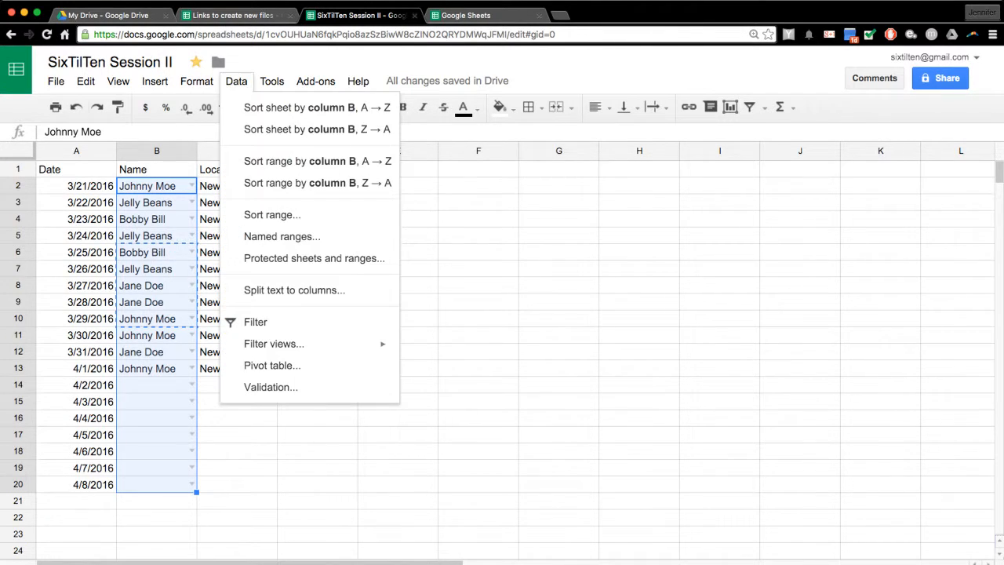
{"action": "left_click", "coordinate": [270, 387]}
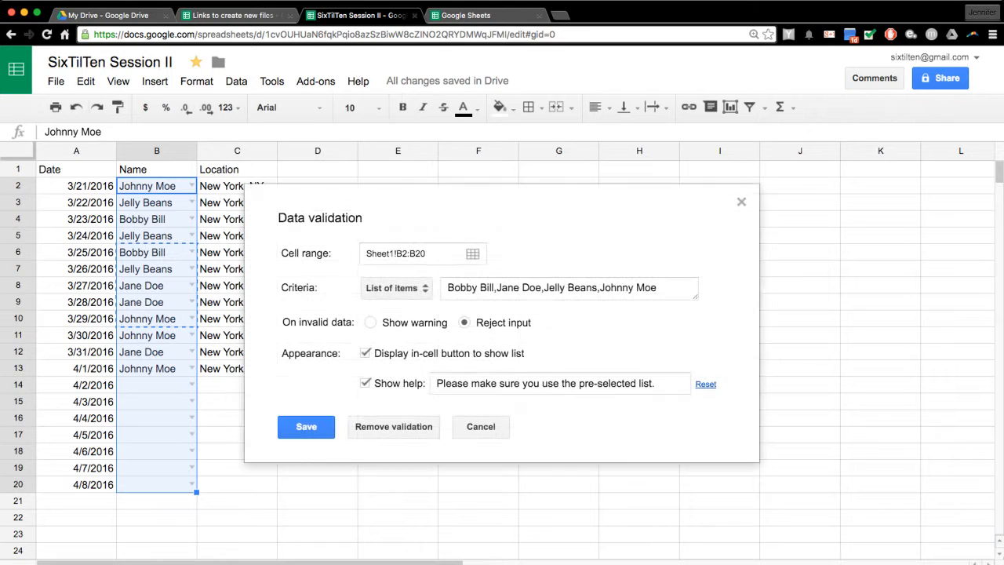
{"action": "left_click", "coordinate": [396, 287]}
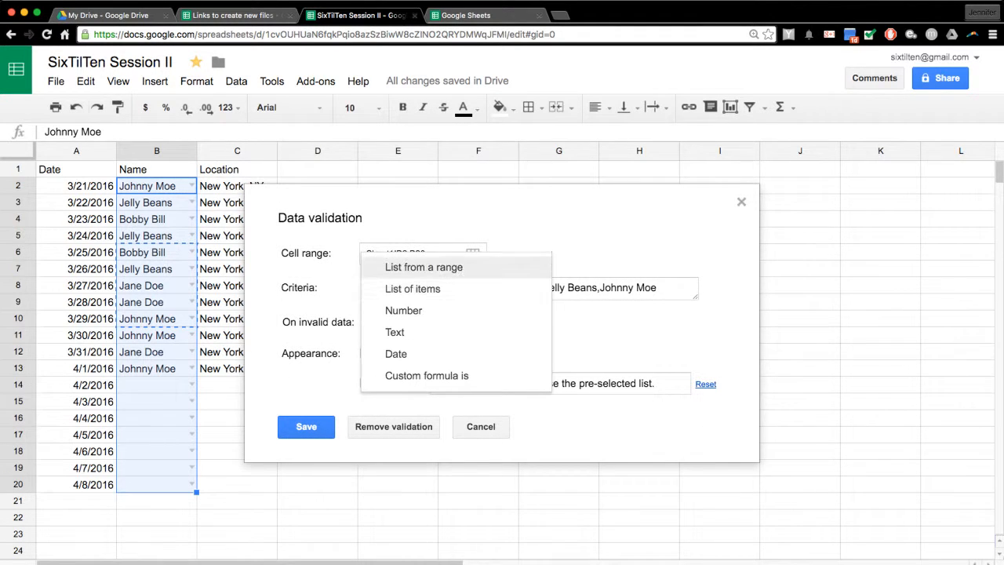
{"action": "left_click", "coordinate": [423, 267]}
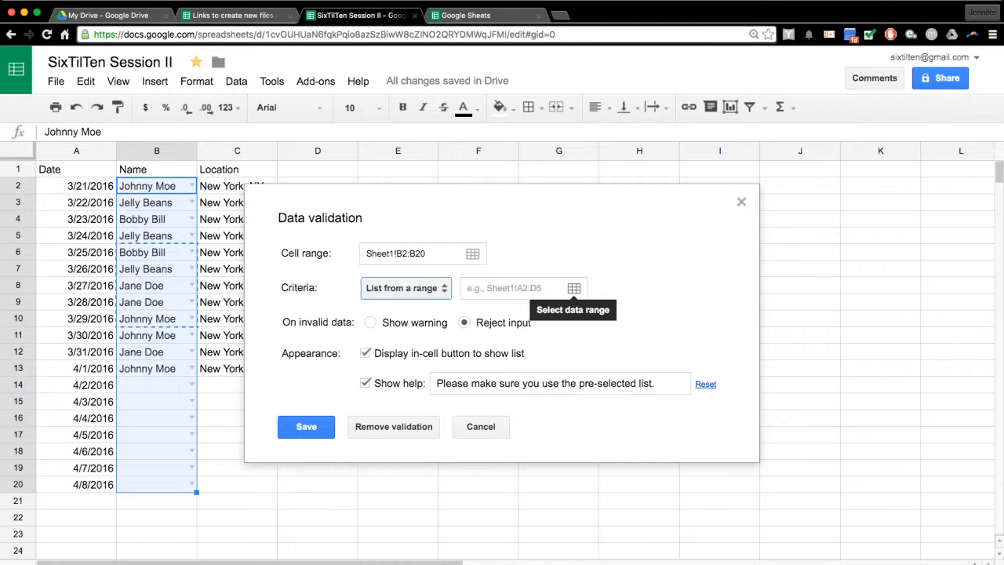
{"action": "left_click", "coordinate": [573, 288]}
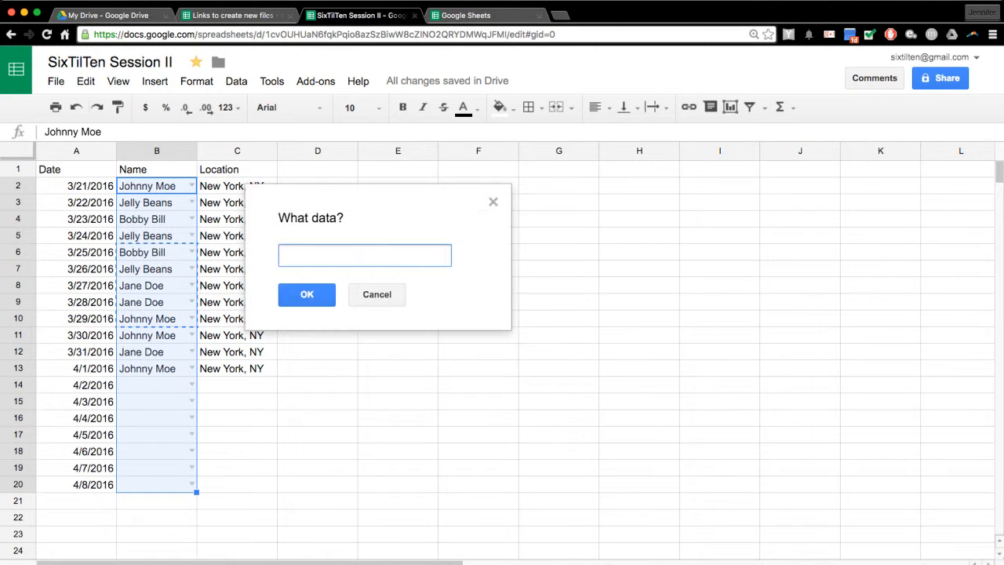
{"action": "left_click", "coordinate": [157, 563]}
{"action": "left_click_drag", "start_coordinate": [76, 186], "coordinate": [76, 235]}
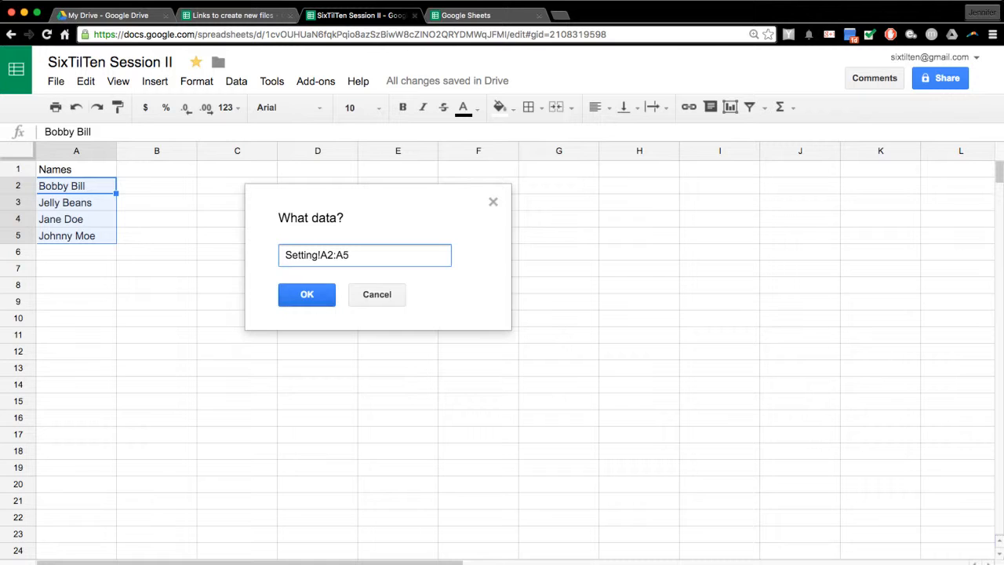
{"action": "key", "text": "Return"}
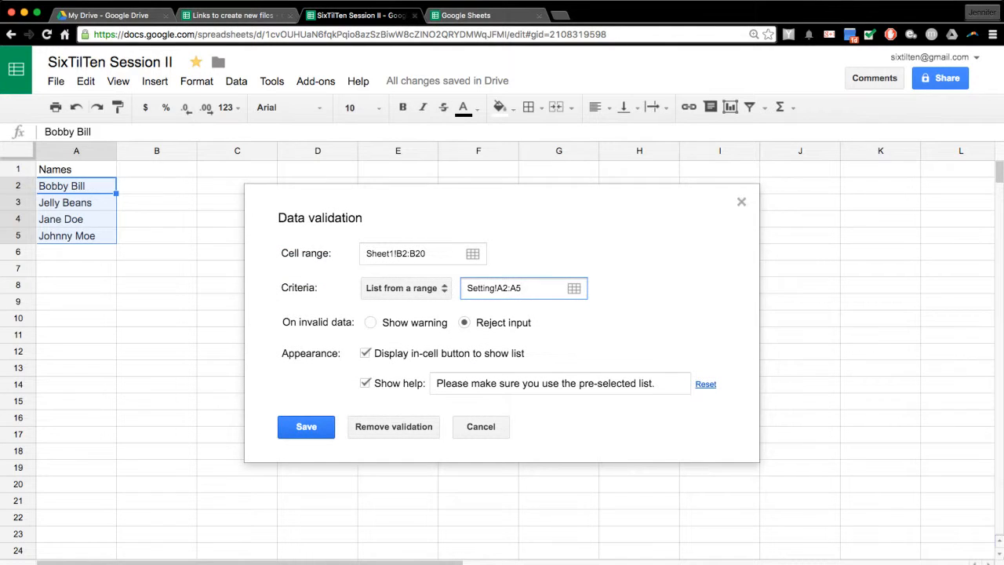
{"action": "left_click", "coordinate": [306, 427]}
- Check the updated name dropdown in B14, then select B2:B20 again
{"action": "left_click", "coordinate": [86, 564]}
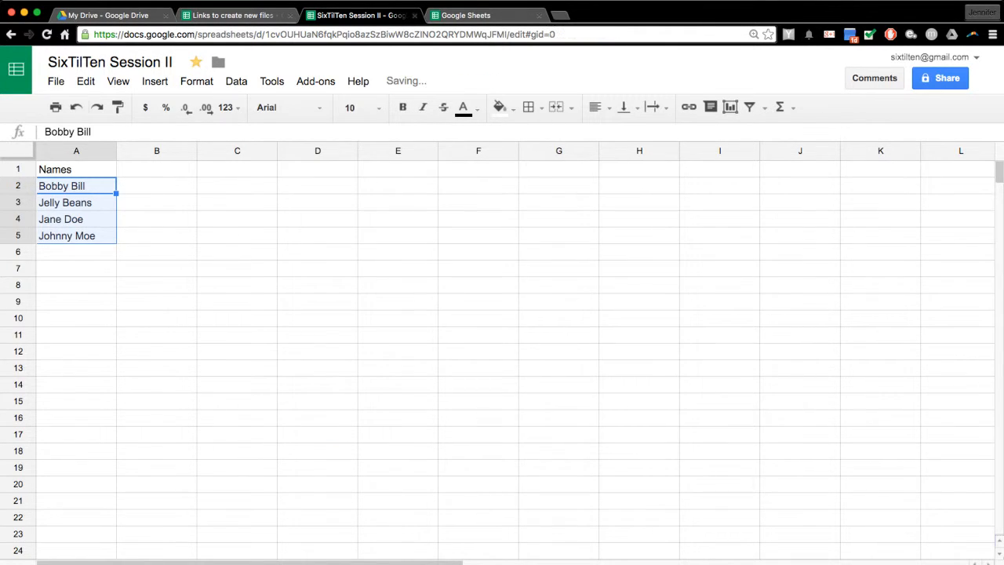
{"action": "left_click", "coordinate": [156, 318]}
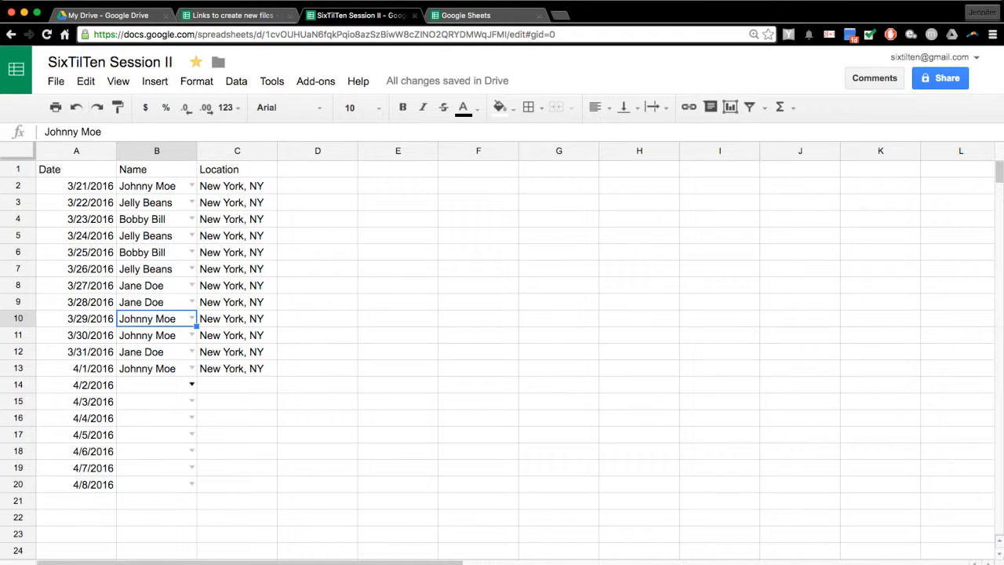
{"action": "left_click", "coordinate": [191, 385]}
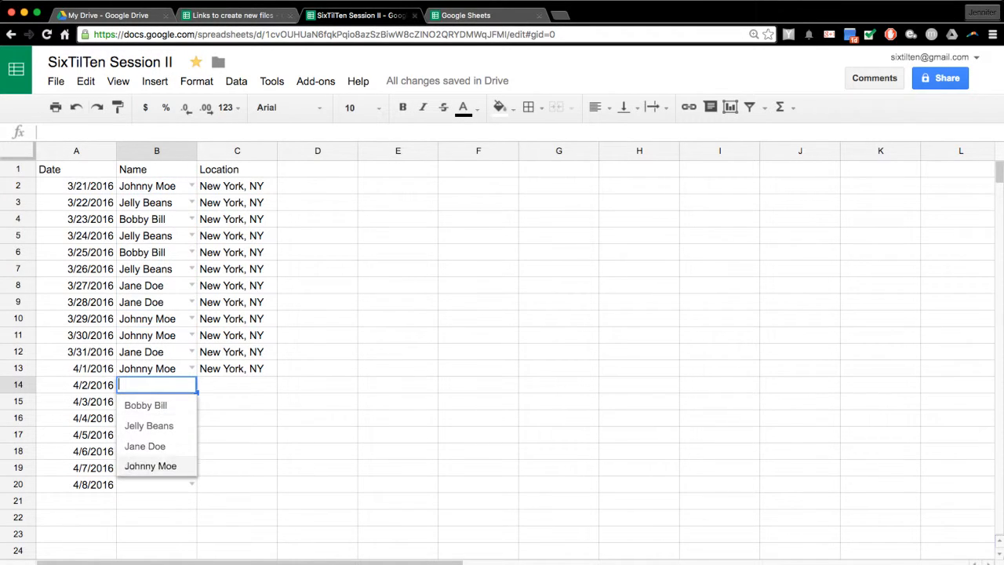
{"action": "left_click", "coordinate": [318, 418]}
{"action": "left_click", "coordinate": [157, 434]}
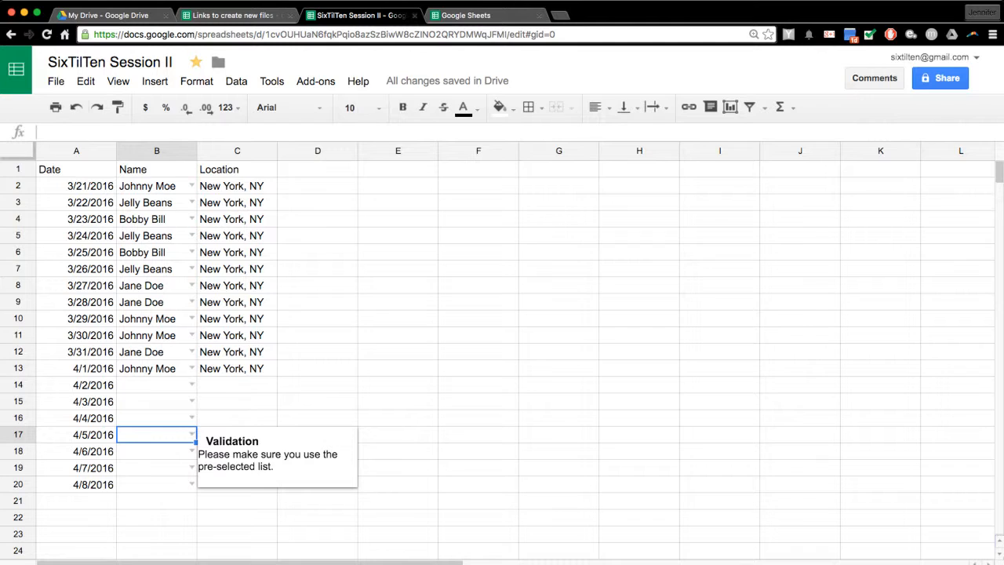
{"action": "left_click_drag", "start_coordinate": [157, 186], "coordinate": [157, 484]}
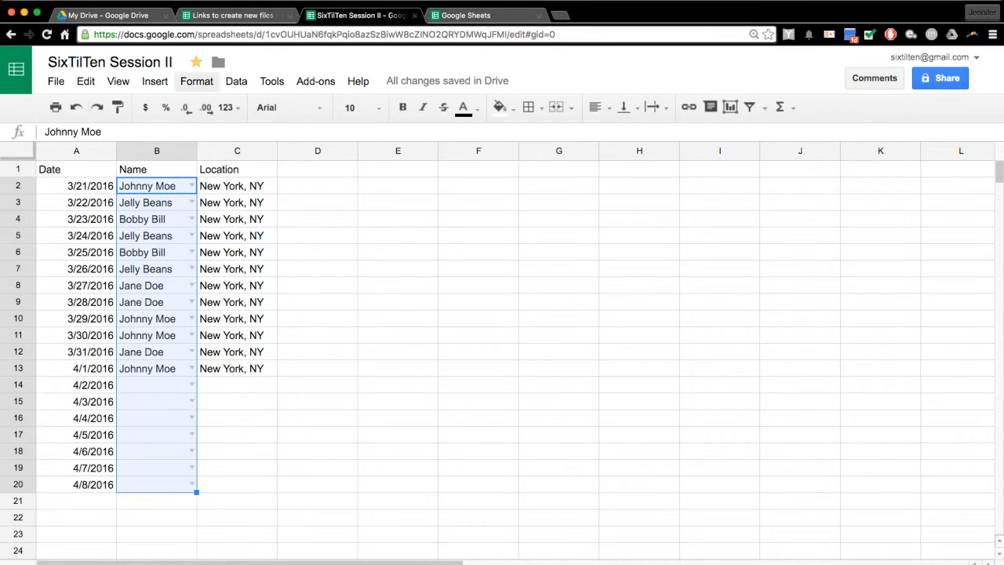
- Start a conditional formatting rule with B2:B20 as its only range
{"action": "left_click", "coordinate": [196, 81]}
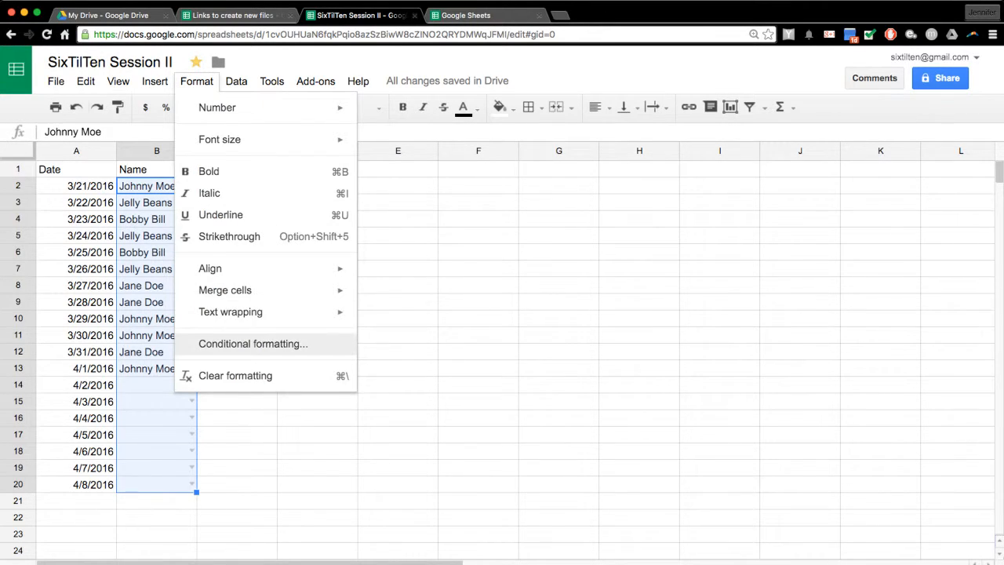
{"action": "left_click", "coordinate": [253, 343]}
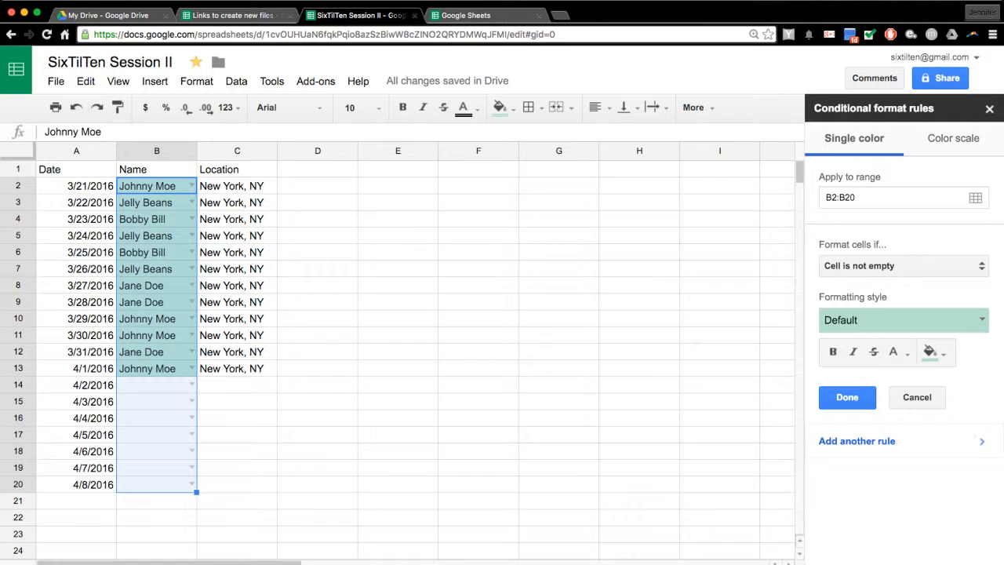
{"action": "left_click", "coordinate": [975, 196]}
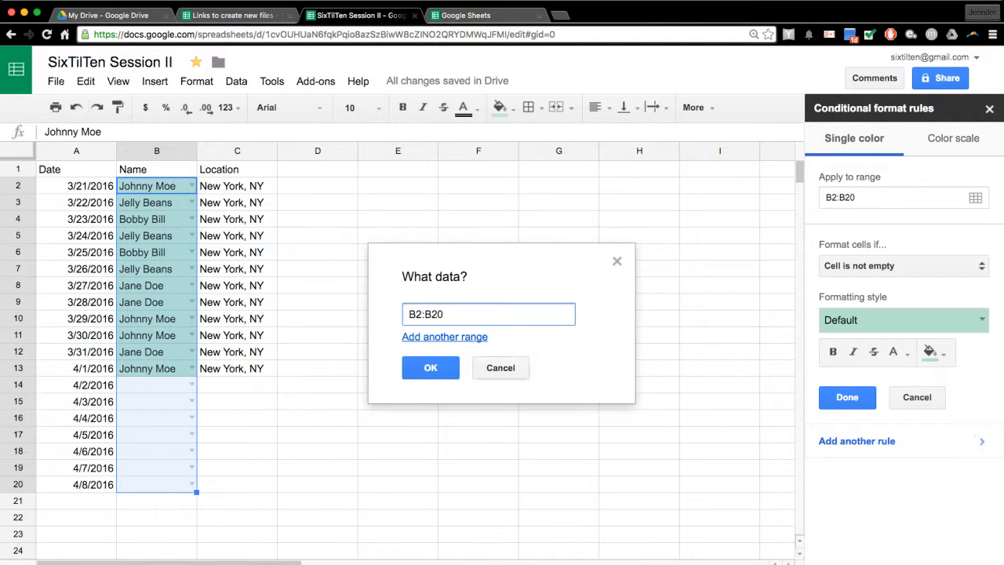
{"action": "left_click", "coordinate": [445, 336]}
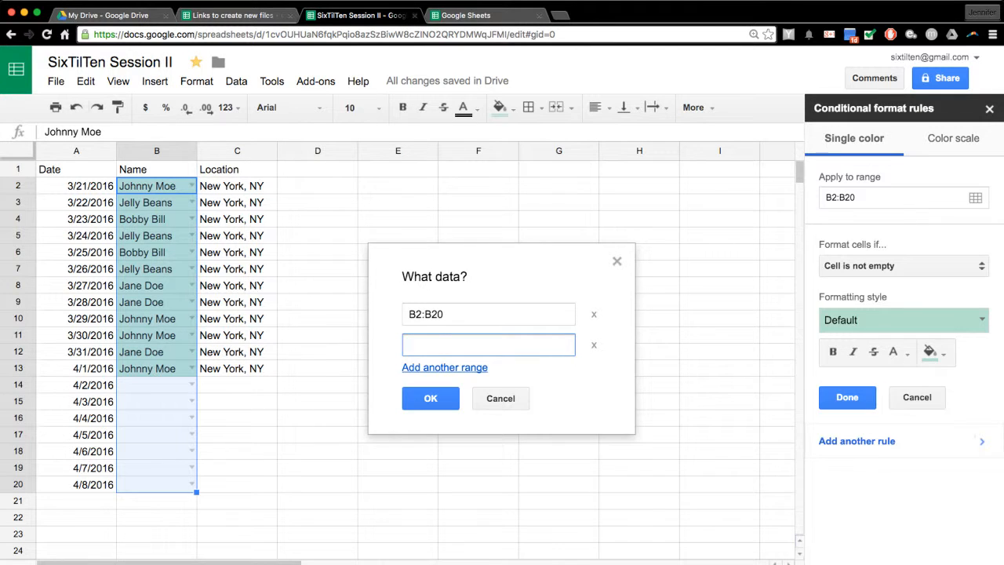
{"action": "left_click", "coordinate": [594, 344]}
{"action": "left_click", "coordinate": [430, 368]}
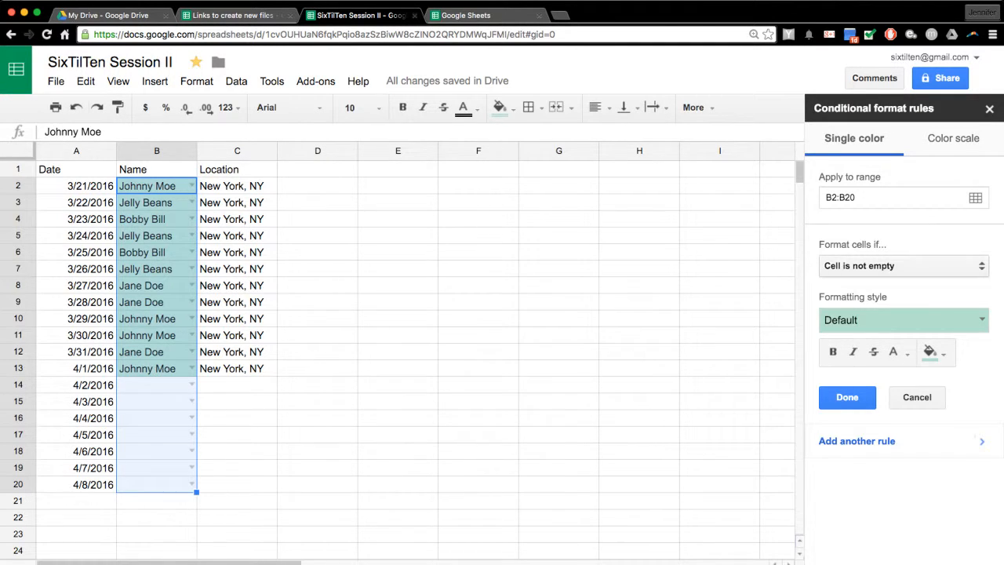
- Try the 'Cell is empty' condition, switch to 'Cell is not empty', then reopen the condition list
{"action": "left_click", "coordinate": [902, 266]}
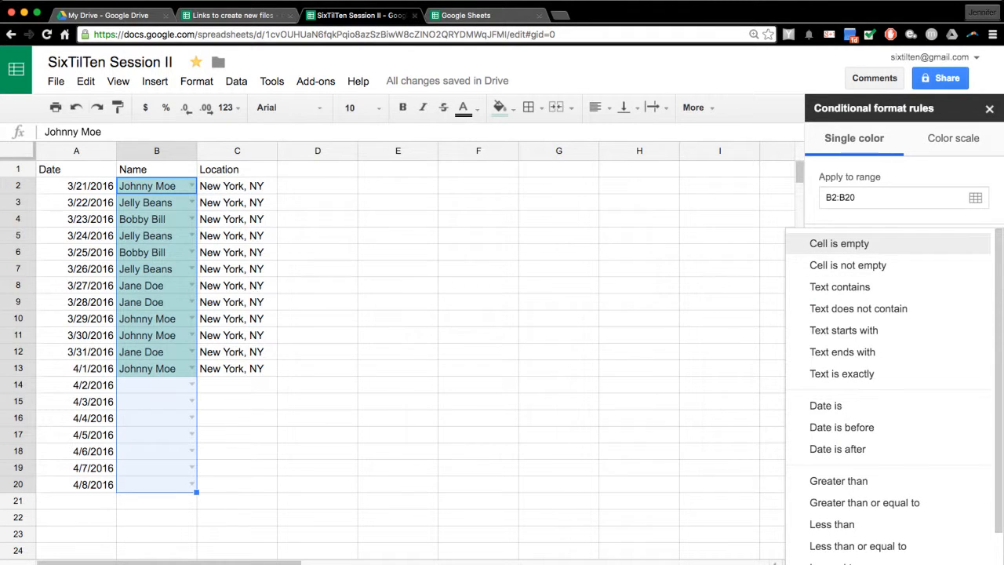
{"action": "left_click", "coordinate": [839, 244]}
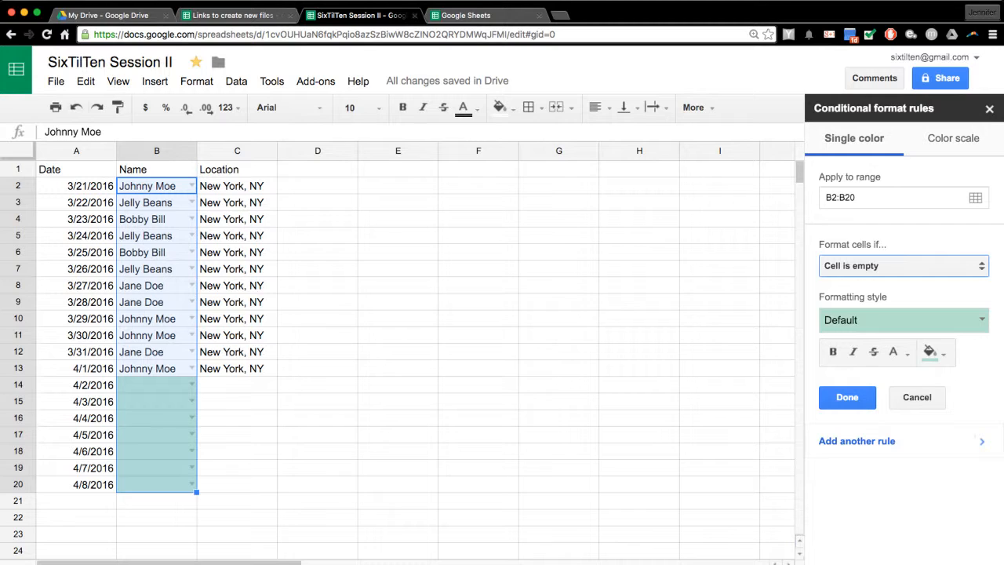
{"action": "left_click", "coordinate": [903, 266]}
{"action": "left_click", "coordinate": [847, 287]}
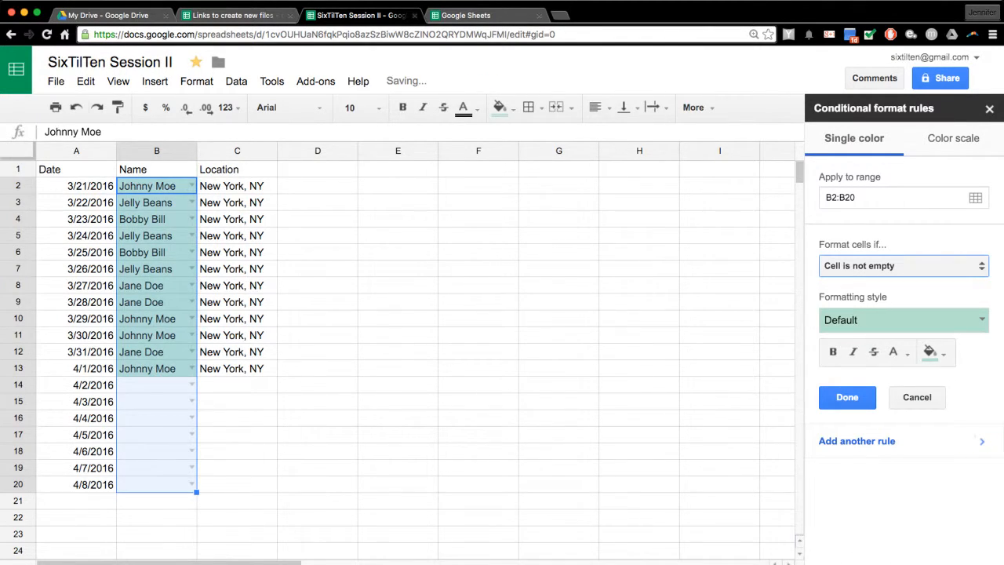
{"action": "left_click", "coordinate": [902, 266]}
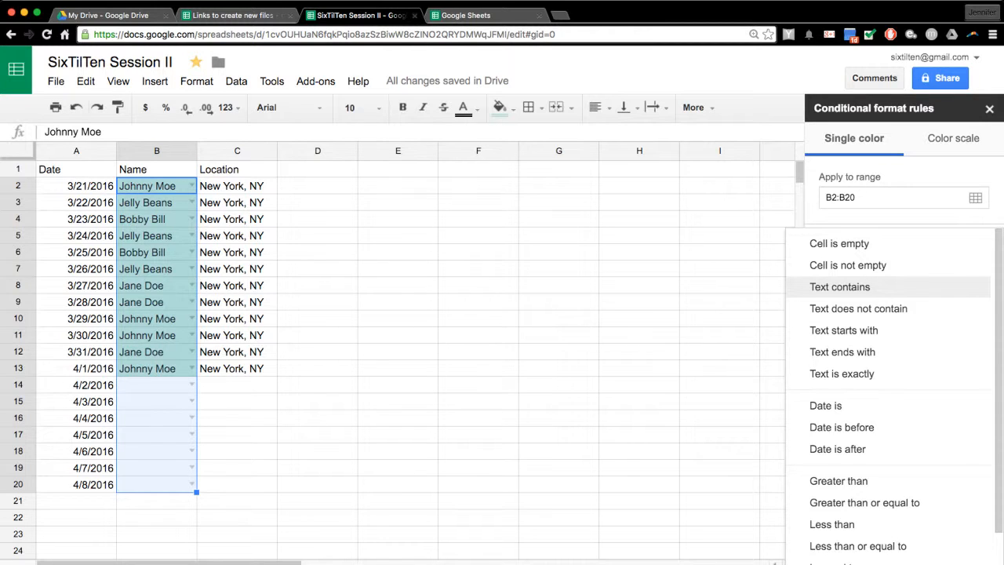
- Set the condition to 'Text is exactly' with the value Bobby Bill
{"action": "left_click", "coordinate": [841, 374]}
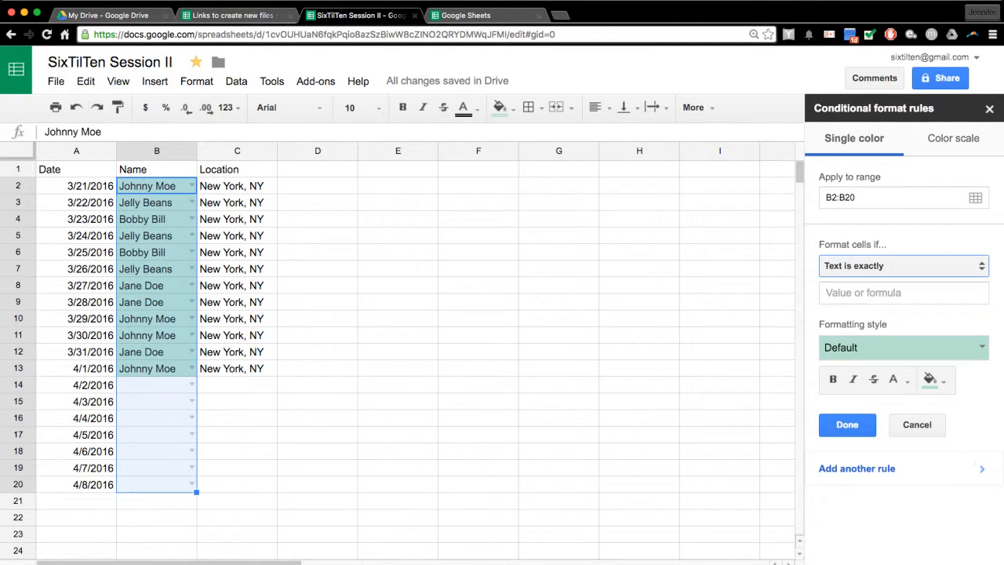
{"action": "left_click", "coordinate": [871, 292]}
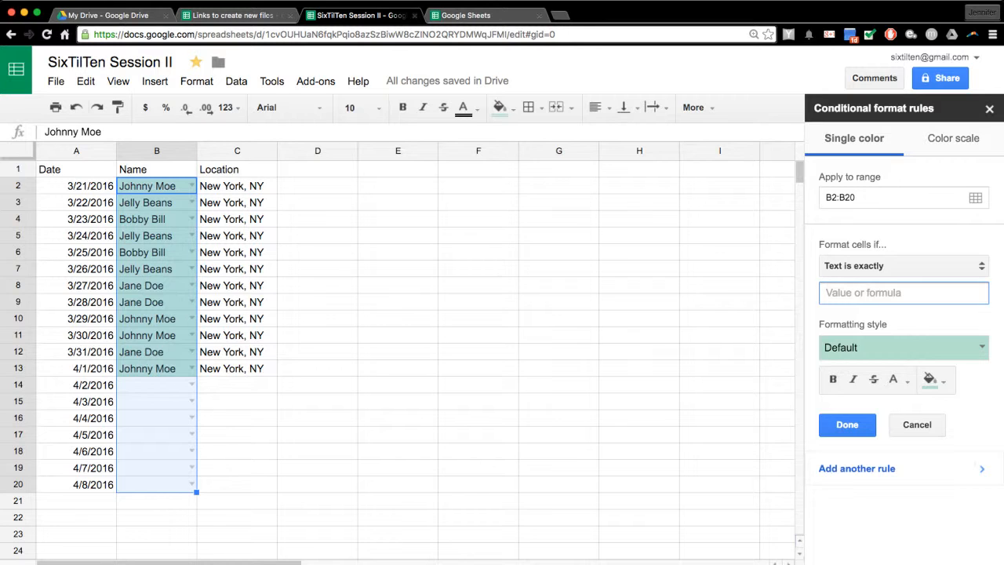
{"action": "type", "text": "Bobby Bill"}
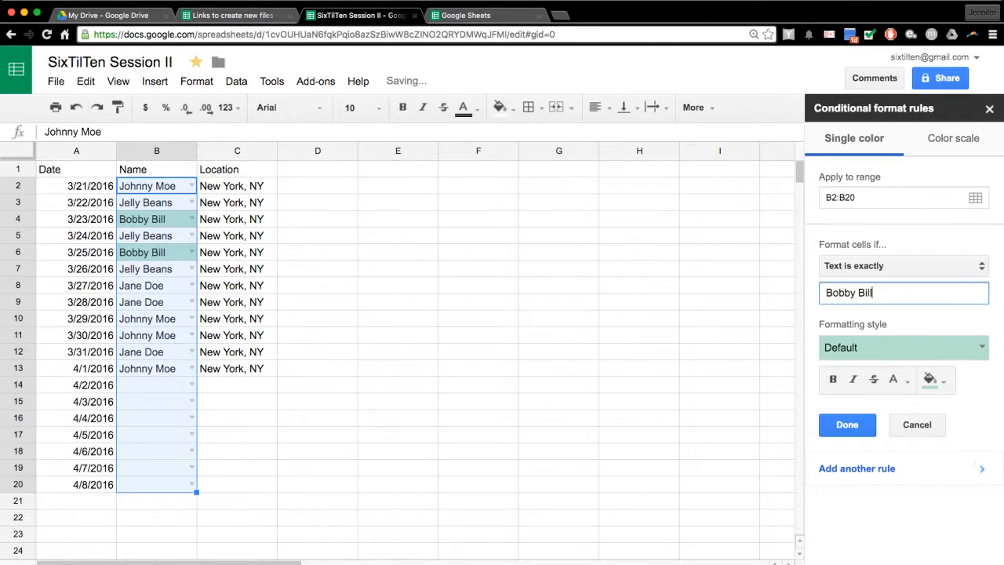
{"action": "key", "text": "Return"}
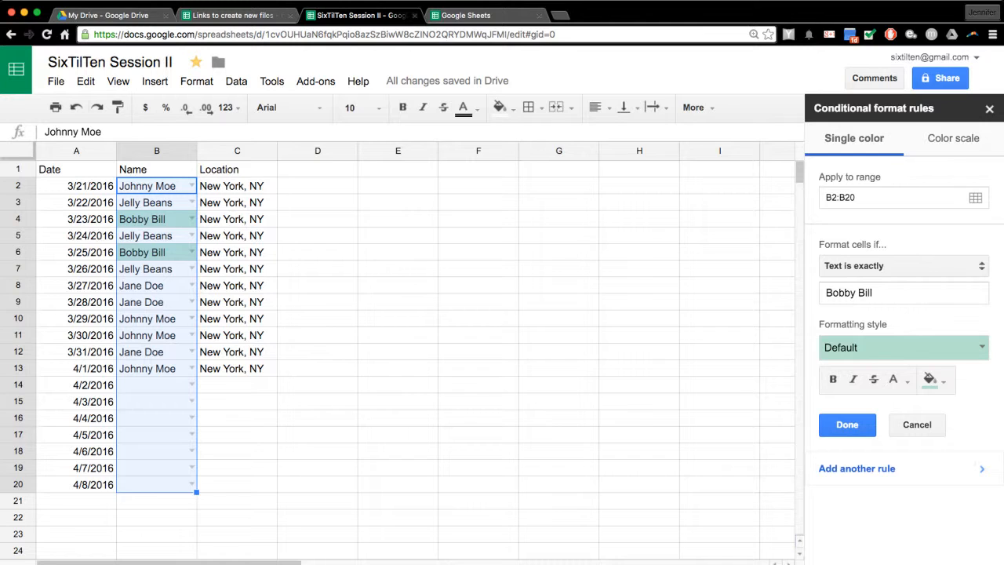
- Briefly try 'Custom formula is', revert to 'Text is exactly', then reopen the Bobby Bill rule for editing
{"action": "left_click", "coordinate": [904, 265]}
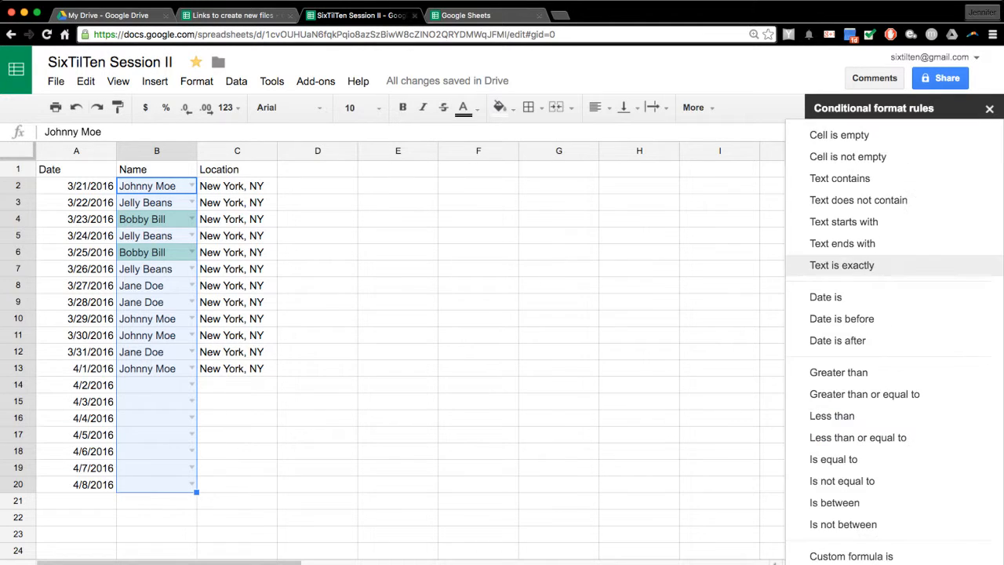
{"action": "left_click", "coordinate": [870, 553]}
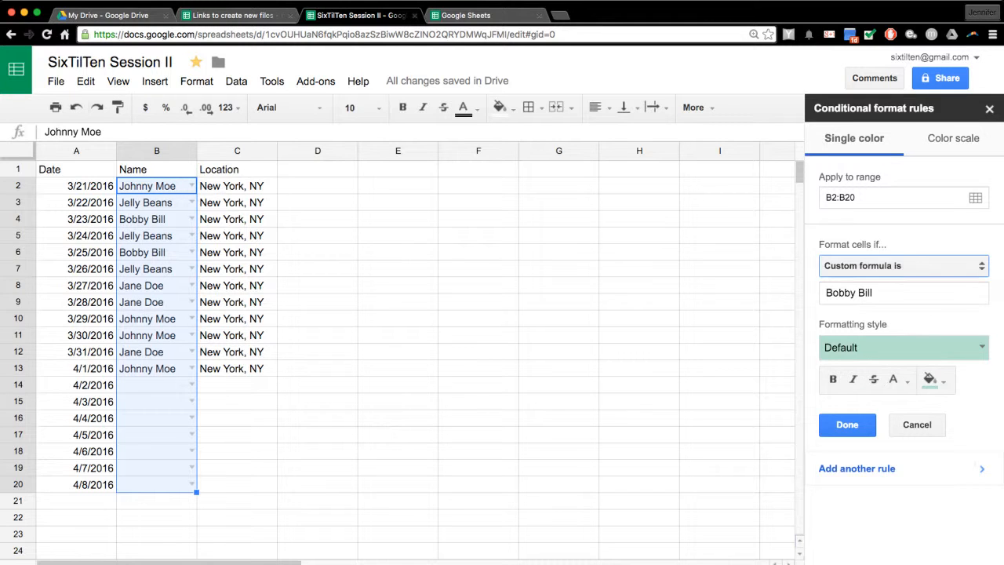
{"action": "left_click", "coordinate": [903, 266]}
{"action": "left_click", "coordinate": [855, 192]}
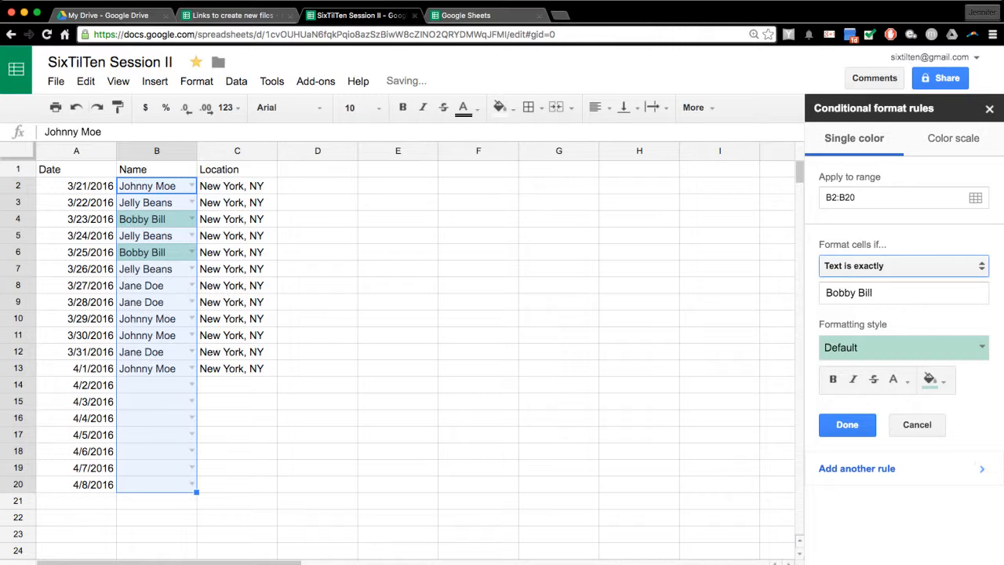
{"action": "left_click", "coordinate": [903, 266]}
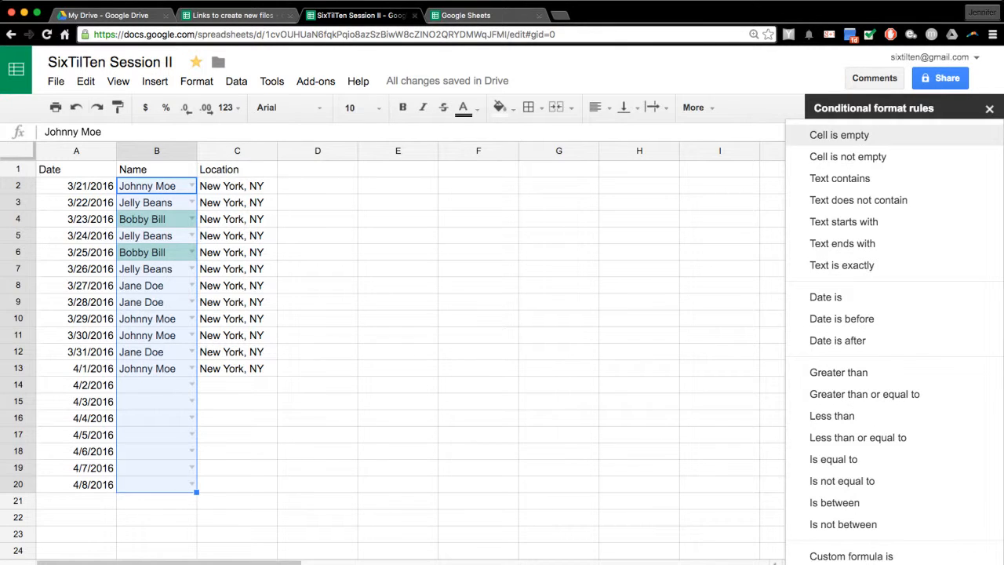
{"action": "left_click", "coordinate": [989, 109]}
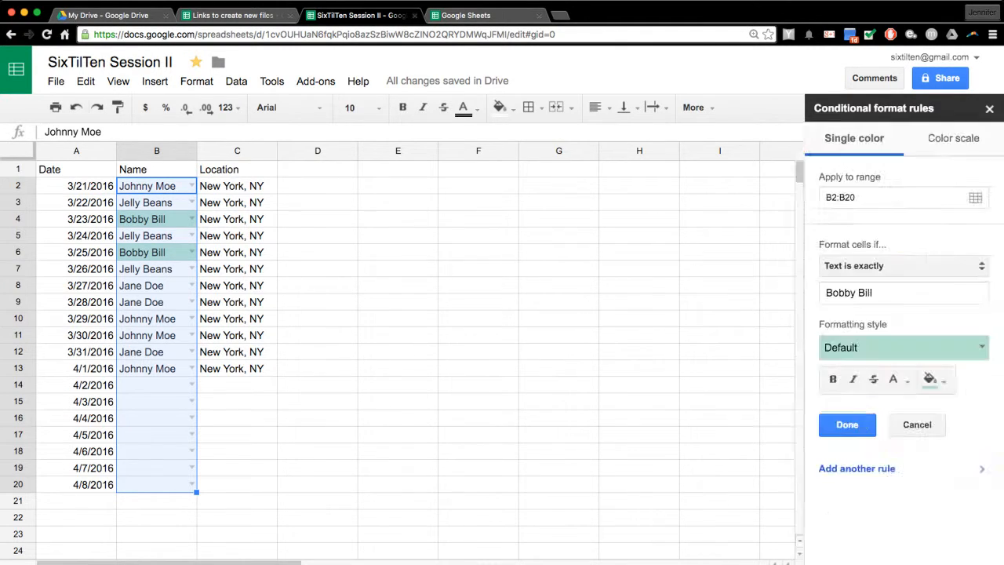
{"action": "left_click", "coordinate": [988, 109]}
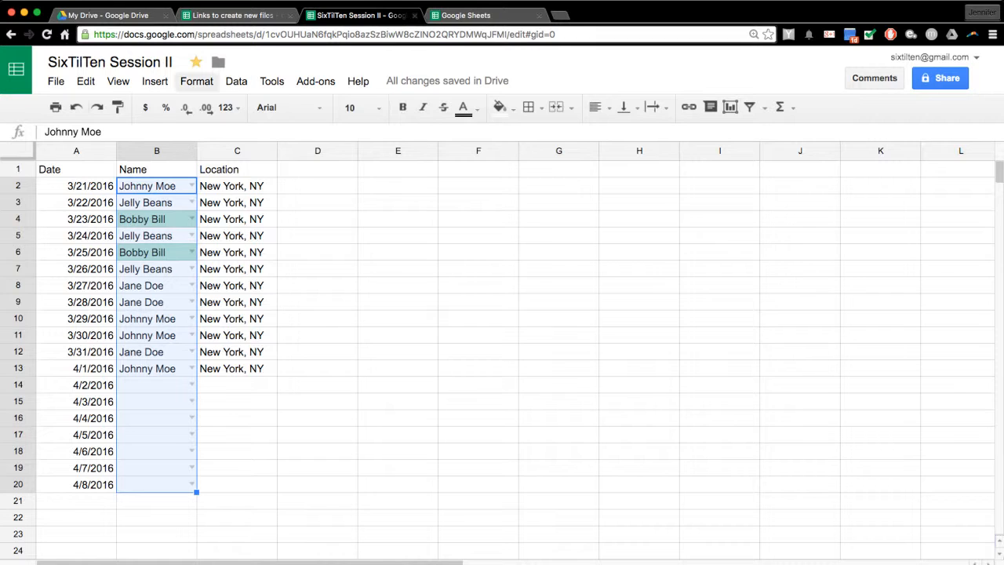
{"action": "left_click", "coordinate": [196, 80]}
{"action": "left_click", "coordinate": [253, 343]}
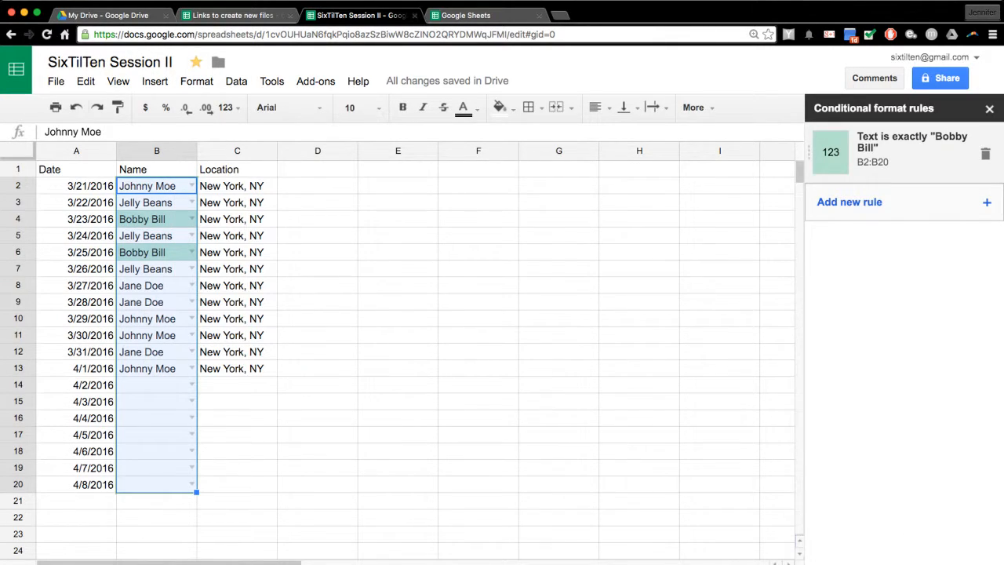
{"action": "left_click", "coordinate": [902, 149]}
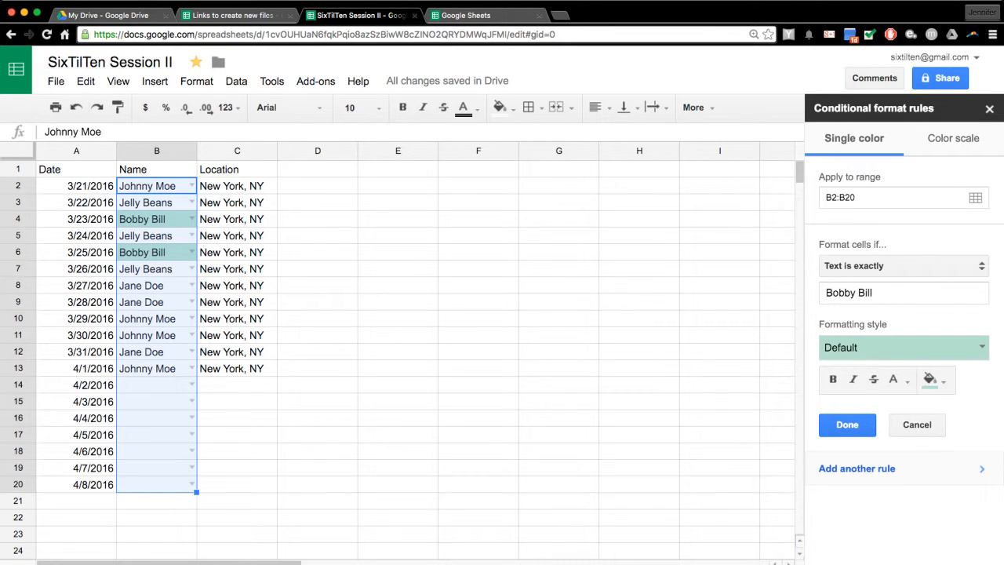
- Add a second rule that shades Jelly Beans names light blue
{"action": "left_click", "coordinate": [856, 468]}
{"action": "triple_click", "coordinate": [863, 293]}
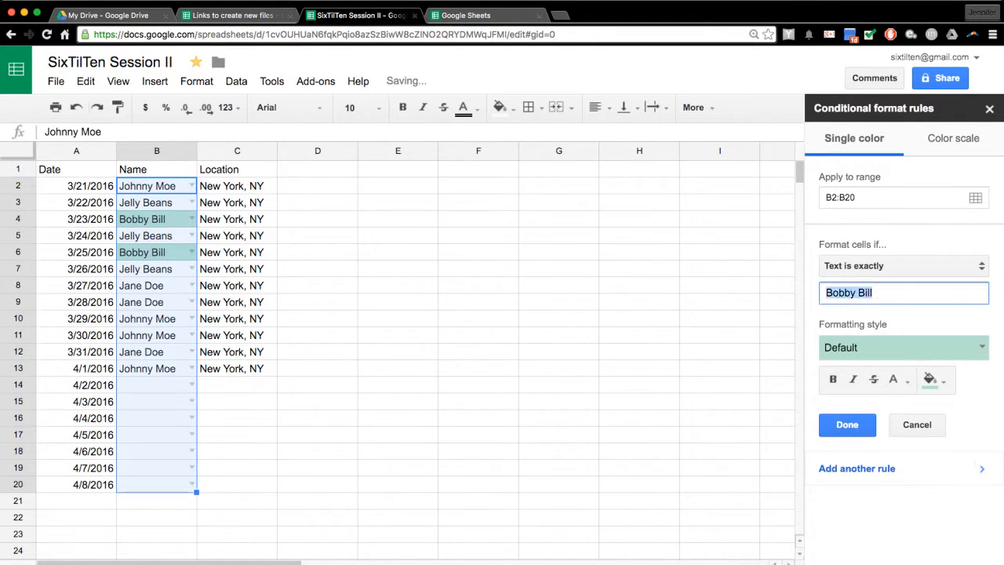
{"action": "type", "text": "Jelly "}
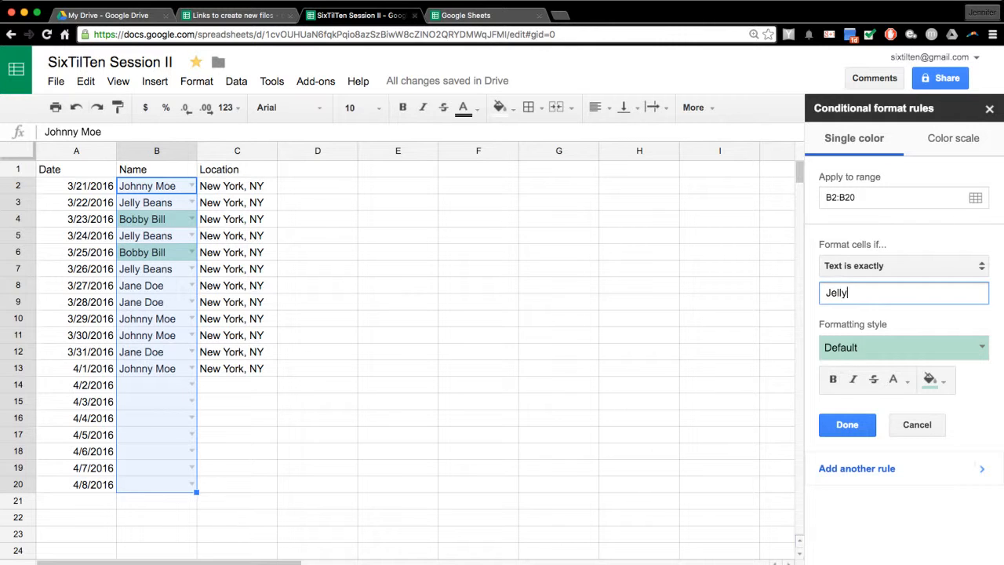
{"action": "type", "text": "Beans"}
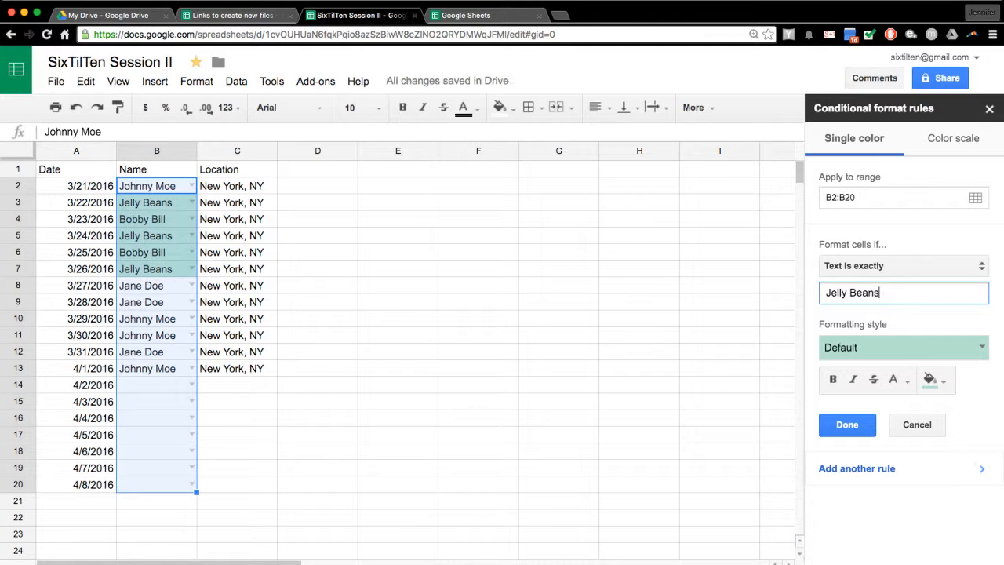
{"action": "left_click", "coordinate": [930, 380]}
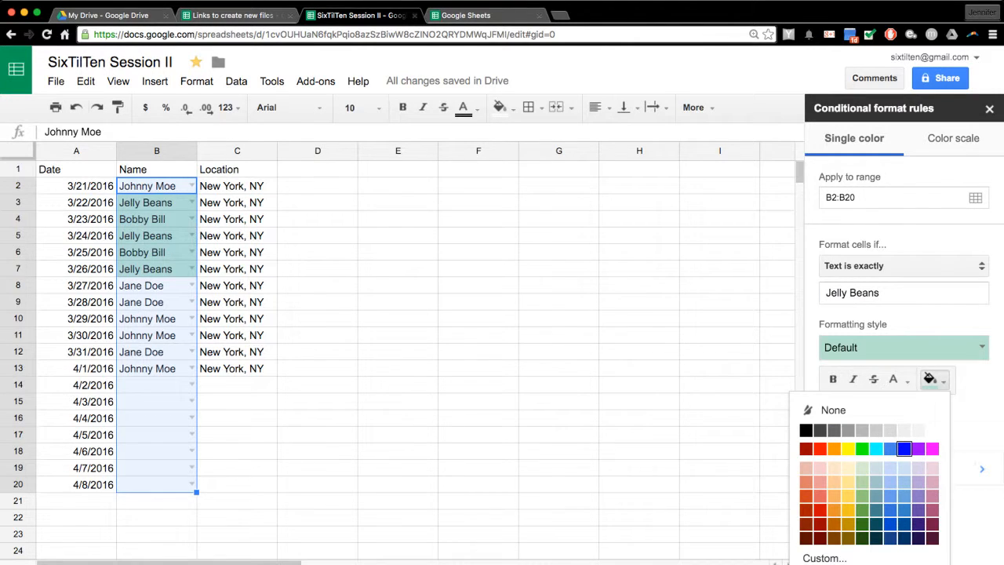
{"action": "left_click", "coordinate": [890, 468]}
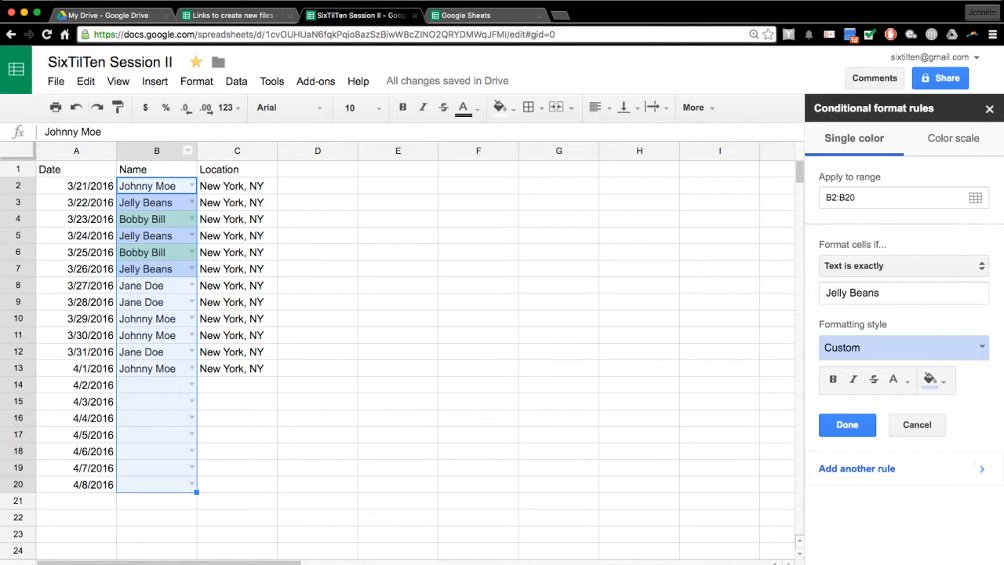
- Start another rule with the match value Jane Doe
{"action": "left_click", "coordinate": [196, 81]}
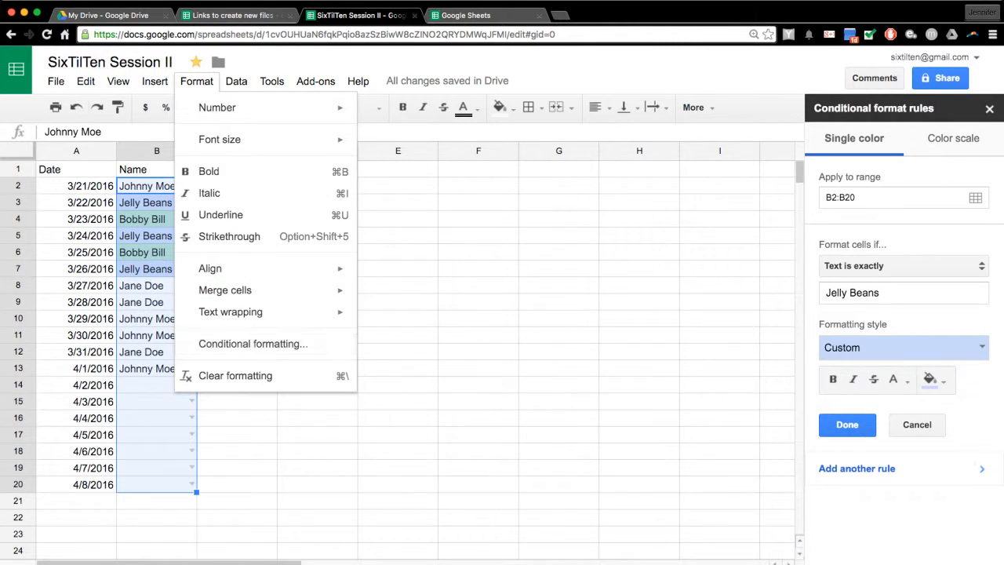
{"action": "key", "text": "Escape"}
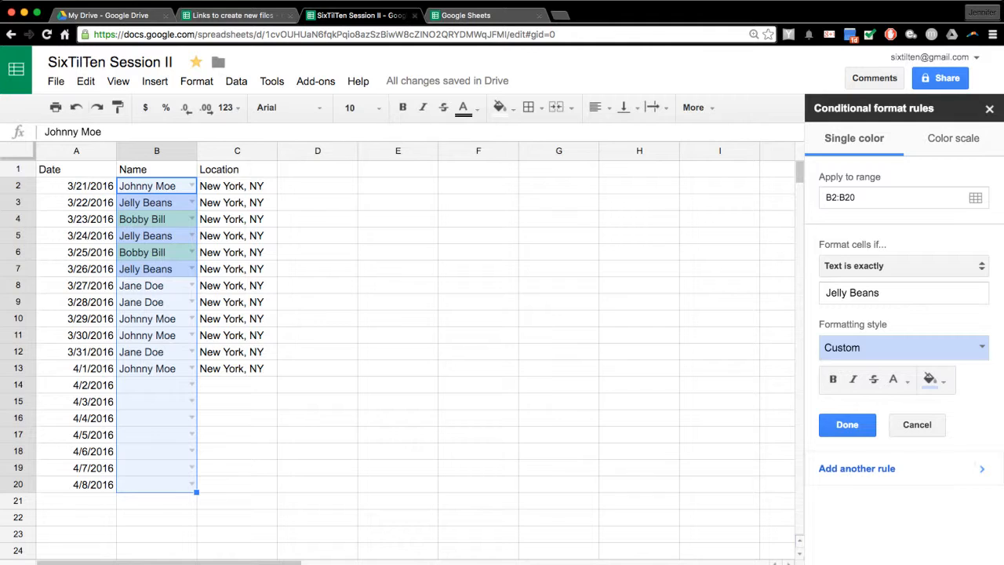
{"action": "left_click", "coordinate": [890, 292]}
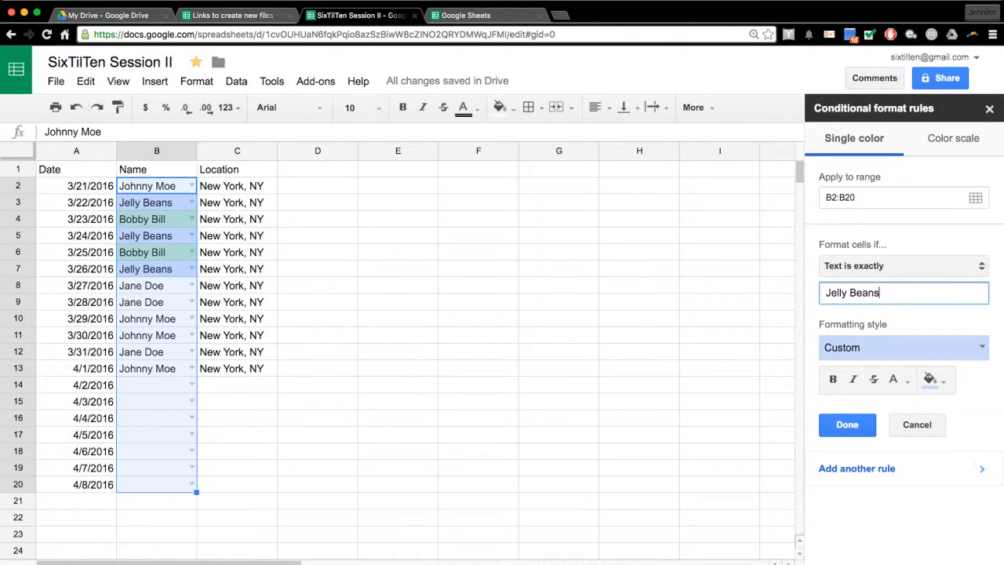
{"action": "key", "text": "super+a"}
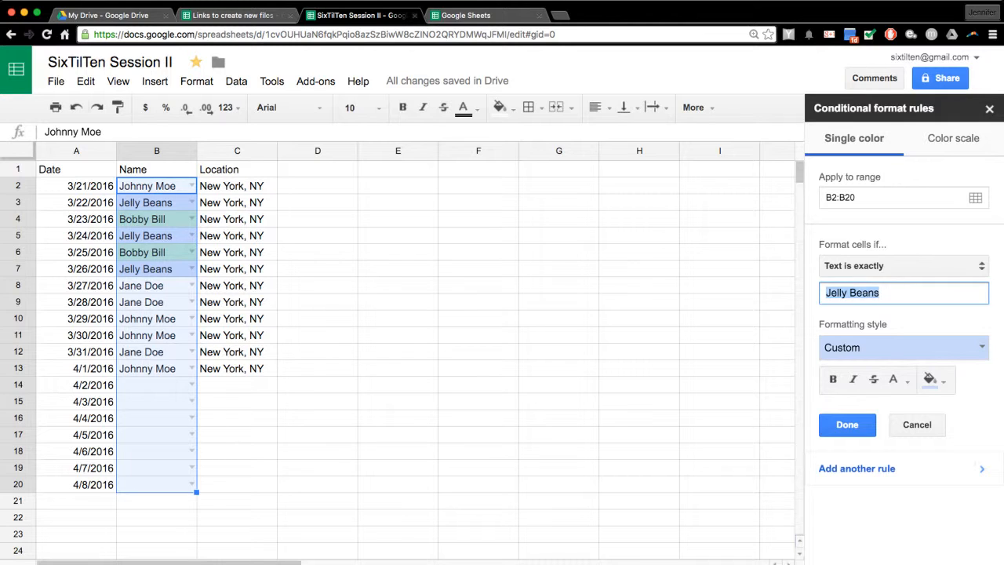
{"action": "type", "text": "Jane Doe"}
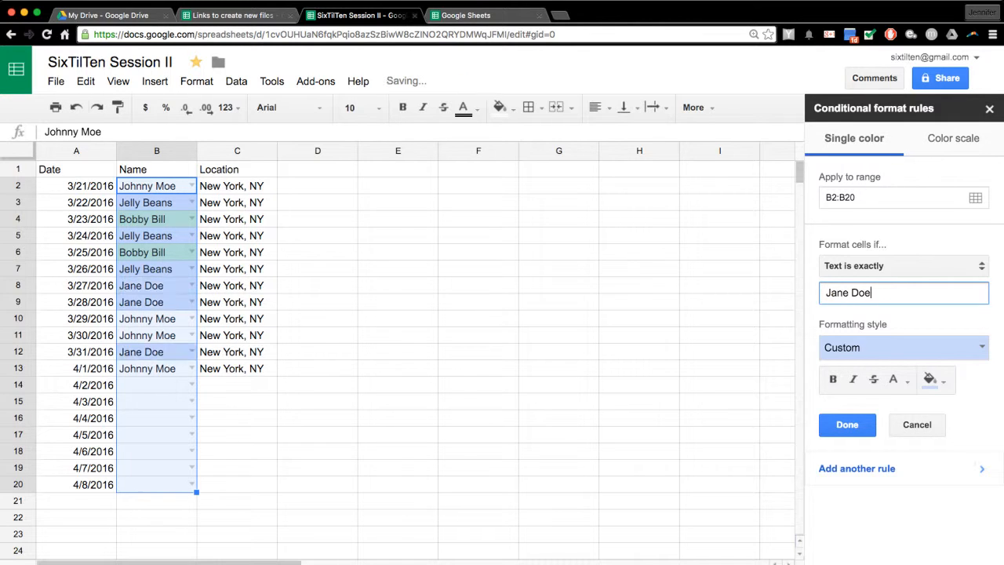
- Fill Jane Doe cells light pink and start a rule matching Johnny Moe
{"action": "left_click", "coordinate": [931, 380]}
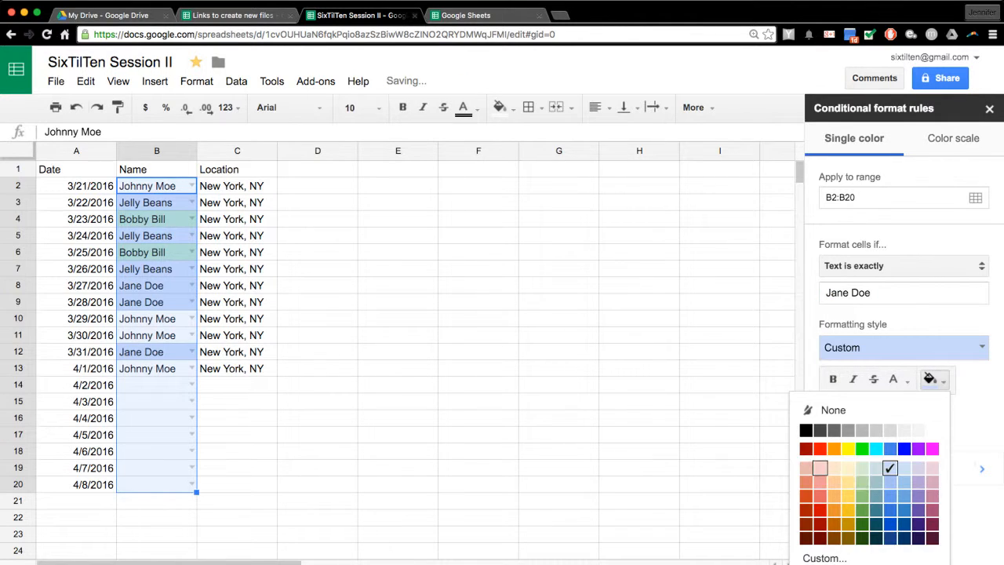
{"action": "left_click", "coordinate": [820, 468]}
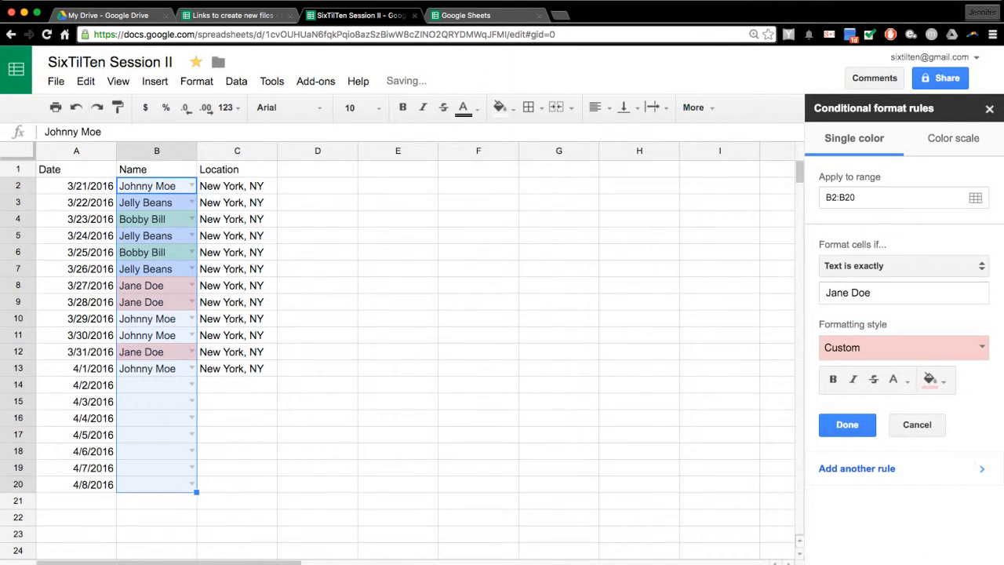
{"action": "left_click", "coordinate": [872, 292]}
{"action": "key", "text": "super+a"}
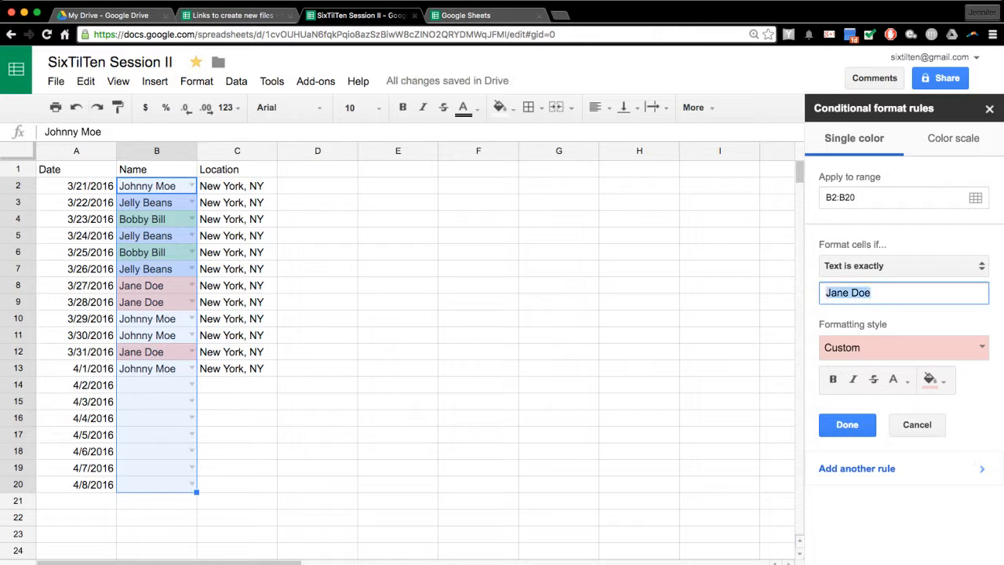
{"action": "type", "text": "Johnny Moe"}
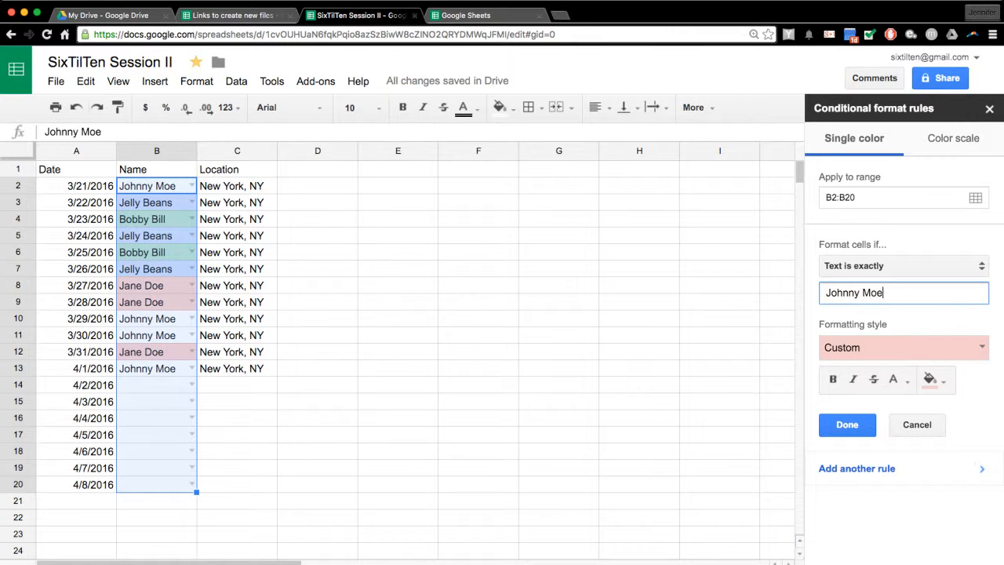
- Shade Johnny Moe cells light purple and save, leaving four rules
{"action": "left_click", "coordinate": [929, 379]}
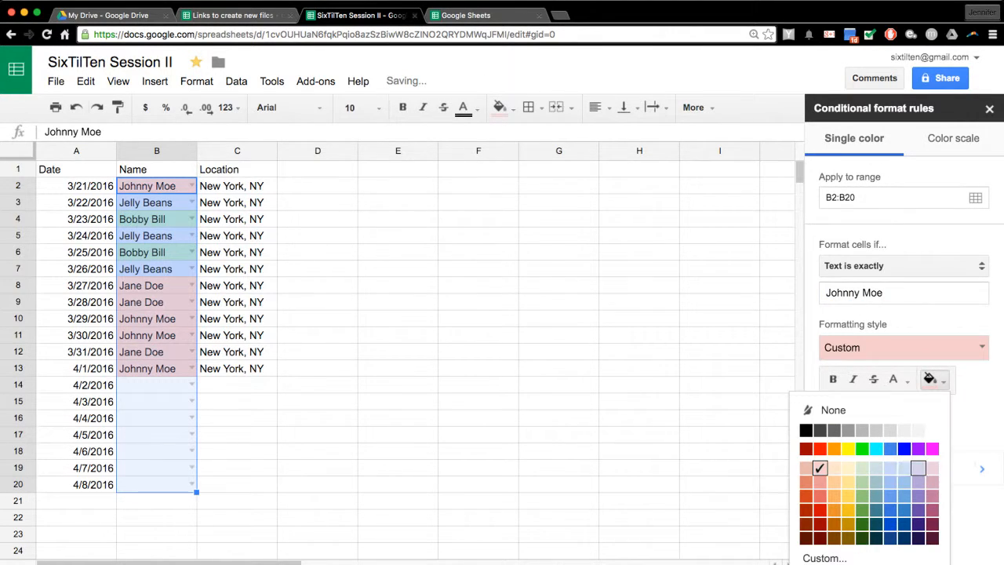
{"action": "left_click", "coordinate": [911, 468]}
{"action": "left_click", "coordinate": [847, 425]}
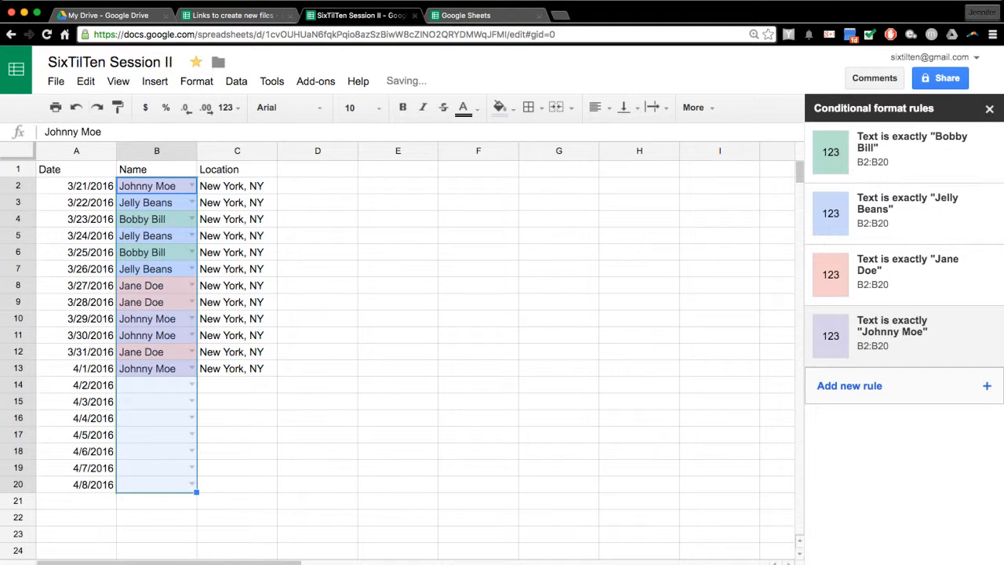
{"action": "left_click", "coordinate": [318, 268]}
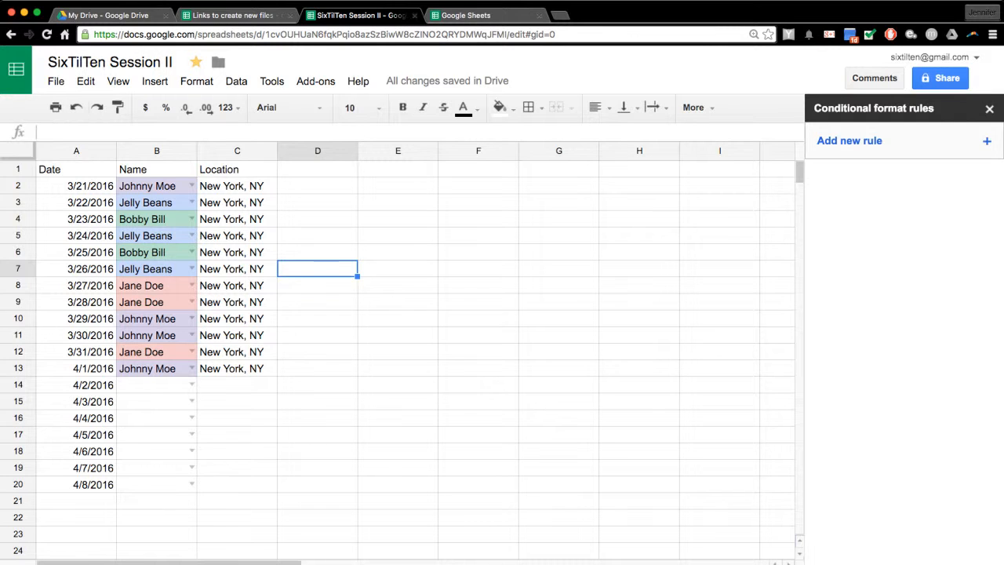
- Select the Name column B1:B13 and start a chart from it
{"action": "left_click_drag", "start_coordinate": [157, 169], "coordinate": [156, 369]}
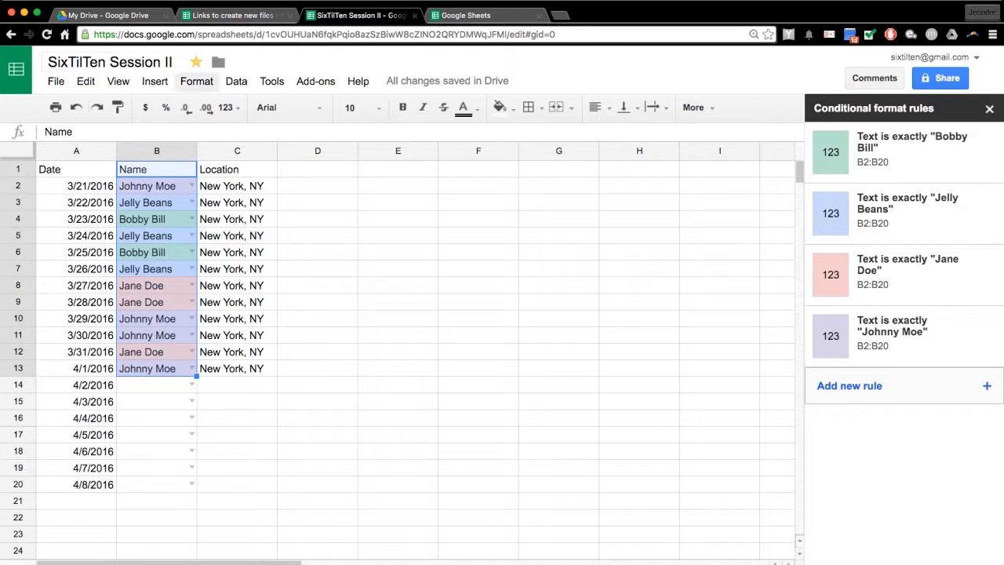
{"action": "left_click", "coordinate": [196, 80]}
{"action": "mouse_move", "coordinate": [155, 81]}
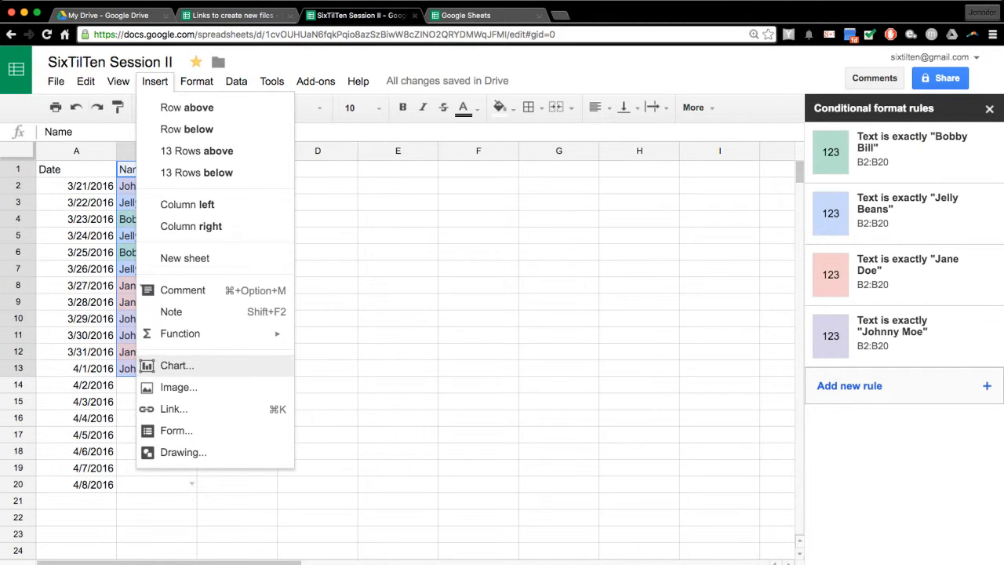
{"action": "key", "text": "Escape"}
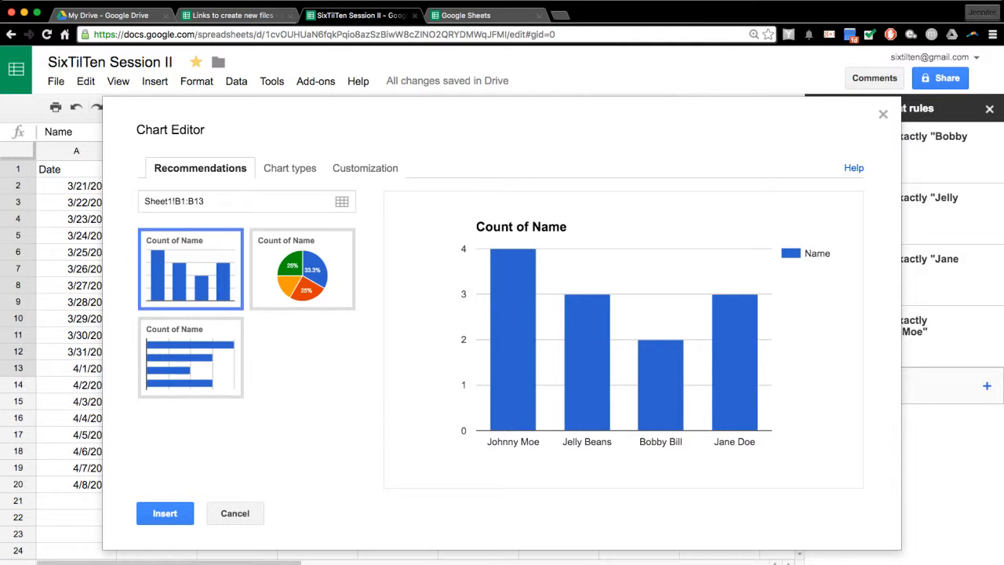
{"action": "left_click", "coordinate": [303, 269]}
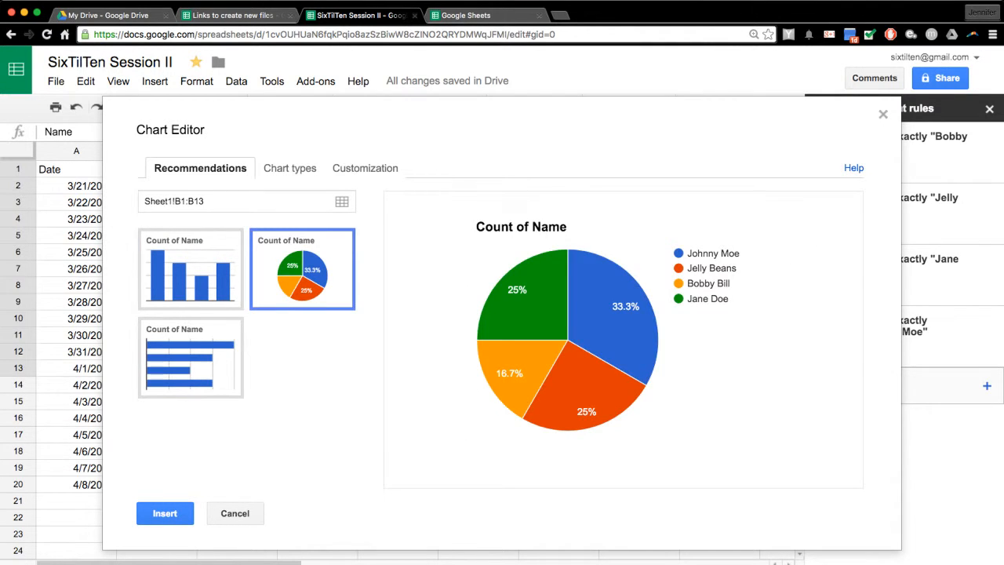
{"action": "left_click", "coordinate": [190, 358]}
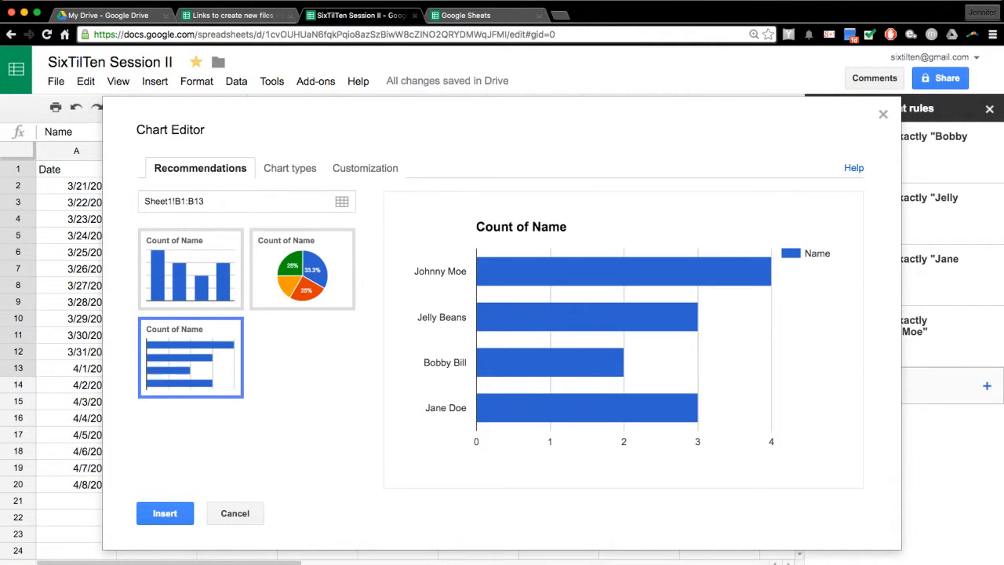
{"action": "left_click", "coordinate": [191, 269]}
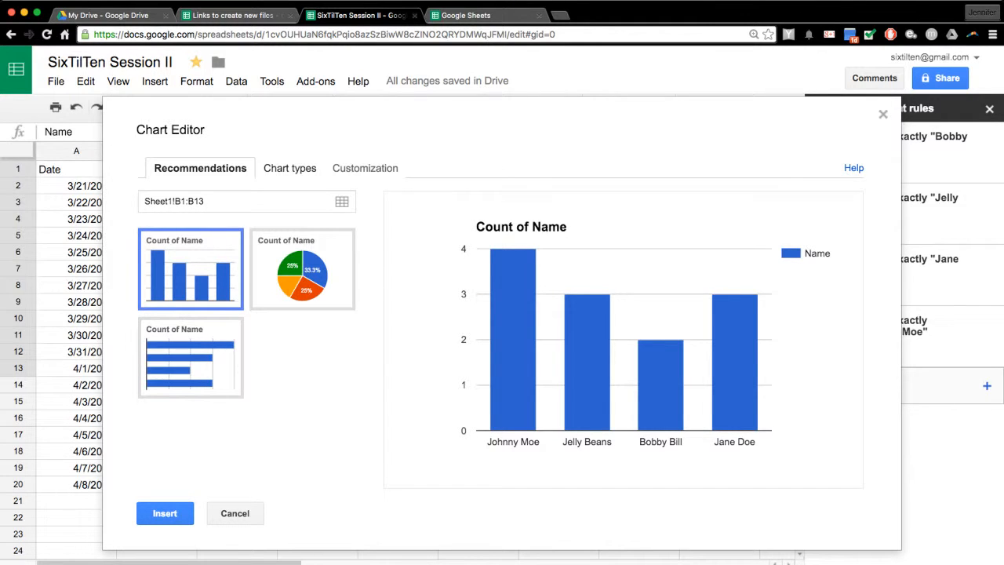
{"action": "left_click", "coordinate": [289, 168]}
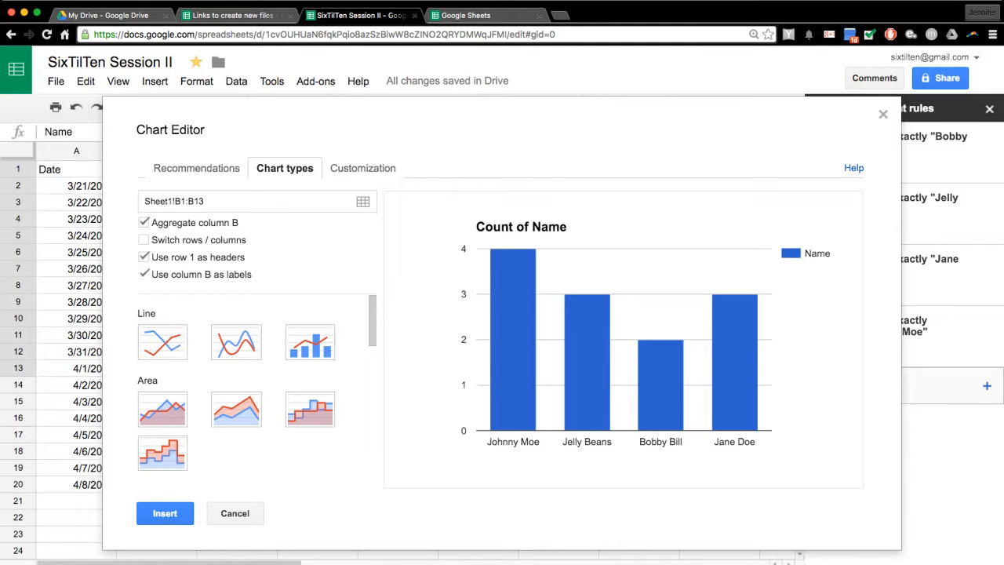
{"action": "scroll", "coordinate": [235, 353], "scroll_direction": "down", "scroll_amount": 1}
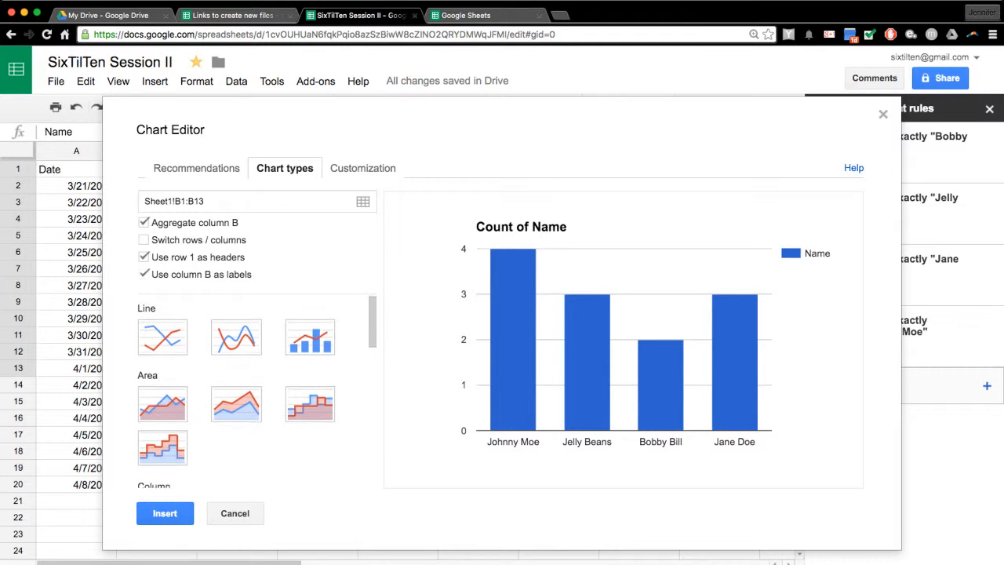
{"action": "scroll", "coordinate": [237, 392], "scroll_direction": "down", "scroll_amount": 1}
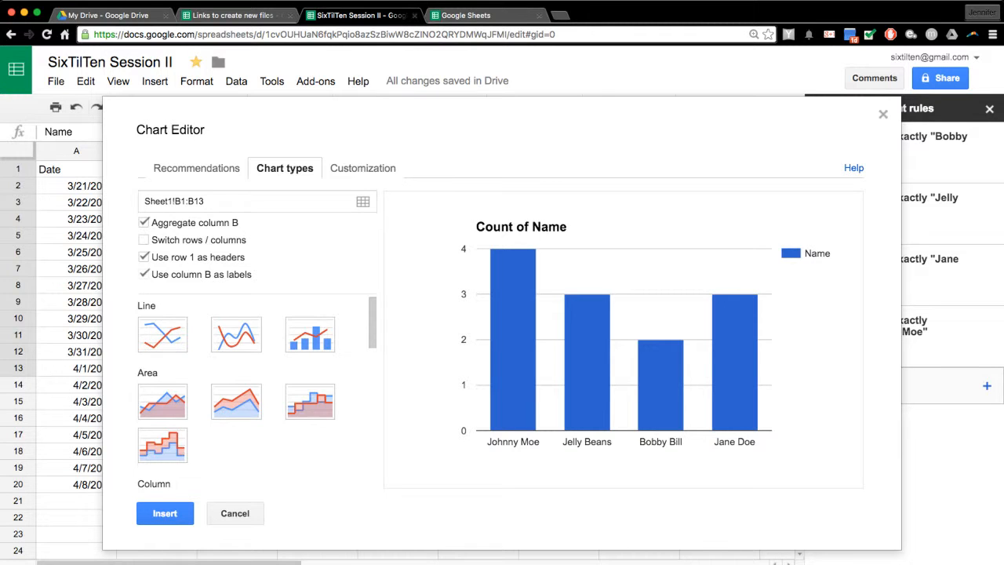
{"action": "scroll", "coordinate": [255, 391], "scroll_direction": "down", "scroll_amount": 5}
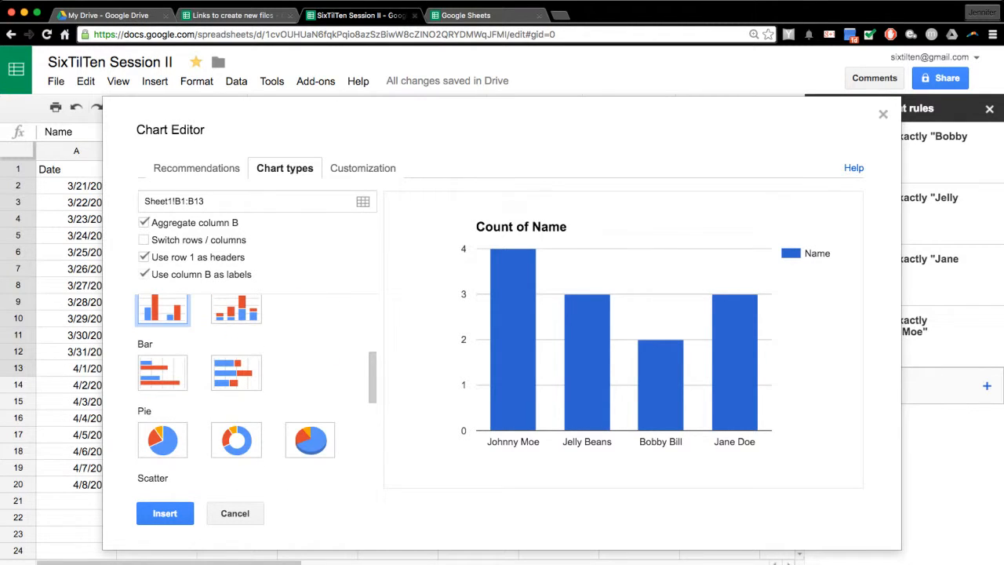
{"action": "scroll", "coordinate": [255, 388], "scroll_direction": "up", "scroll_amount": 1}
{"action": "scroll", "coordinate": [255, 388], "scroll_direction": "down", "scroll_amount": 3}
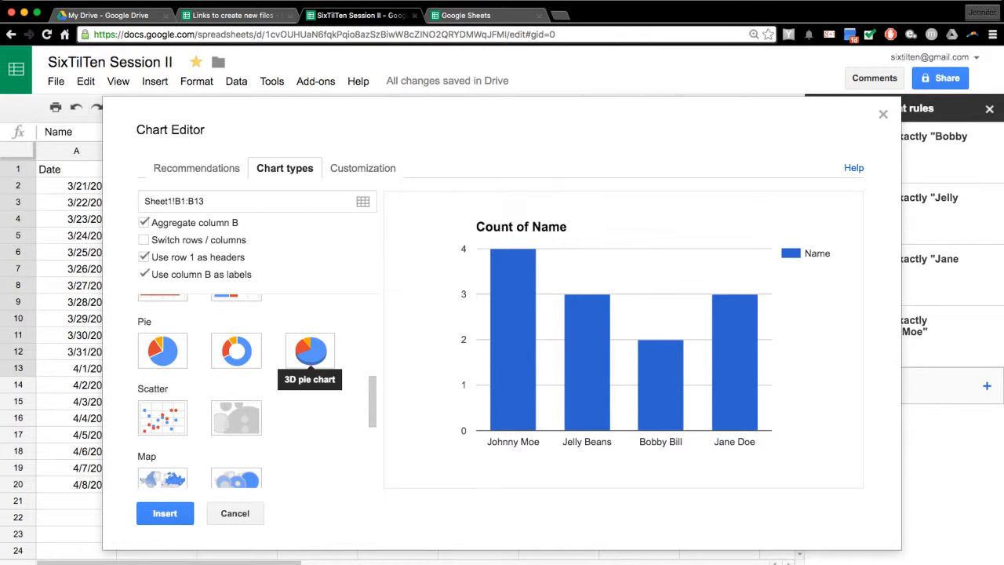
{"action": "scroll", "coordinate": [309, 357], "scroll_direction": "down", "scroll_amount": 2}
{"action": "left_click", "coordinate": [162, 370]}
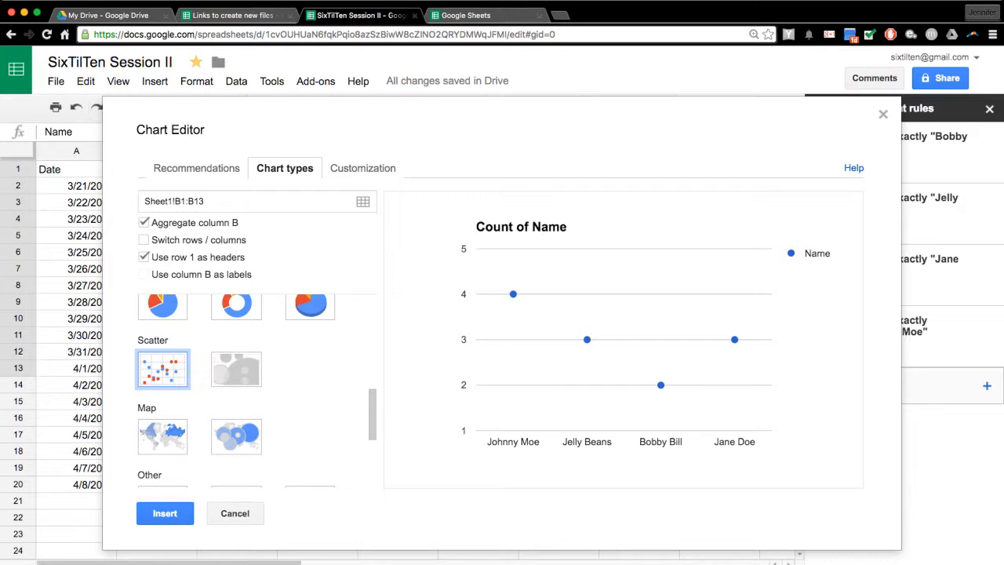
{"action": "scroll", "coordinate": [257, 393], "scroll_direction": "up", "scroll_amount": 5}
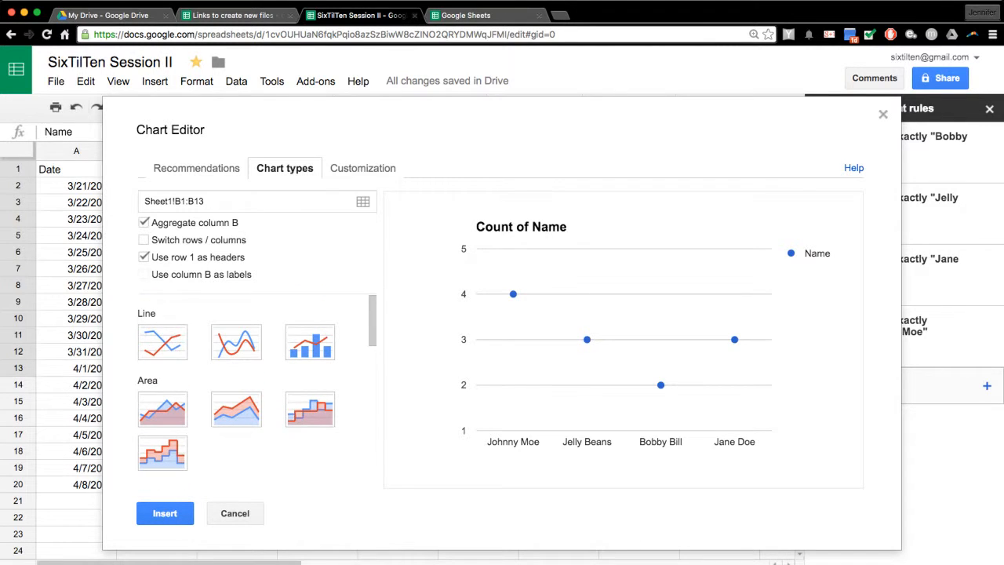
{"action": "scroll", "coordinate": [163, 414], "scroll_direction": "down", "scroll_amount": 10}
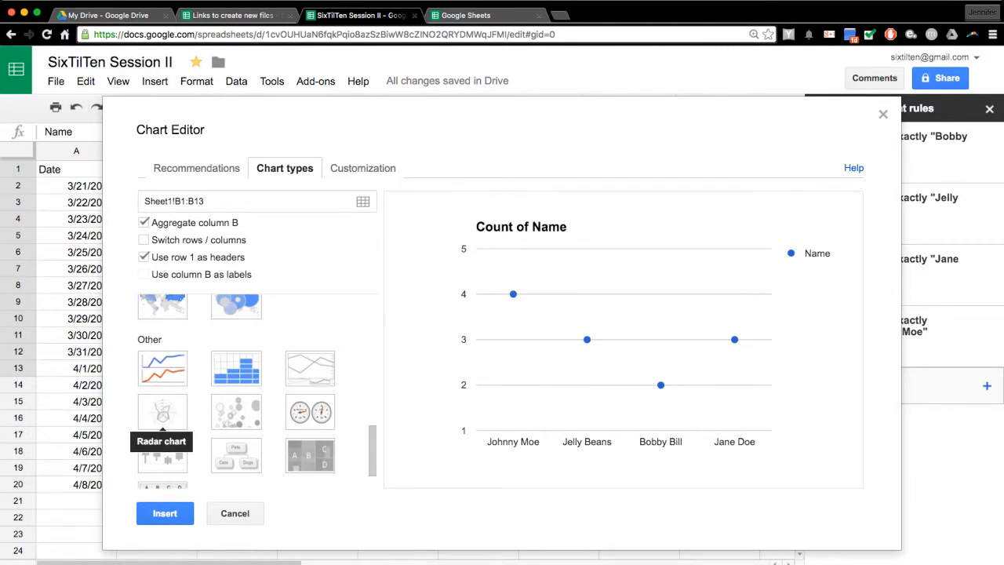
{"action": "left_click", "coordinate": [196, 168]}
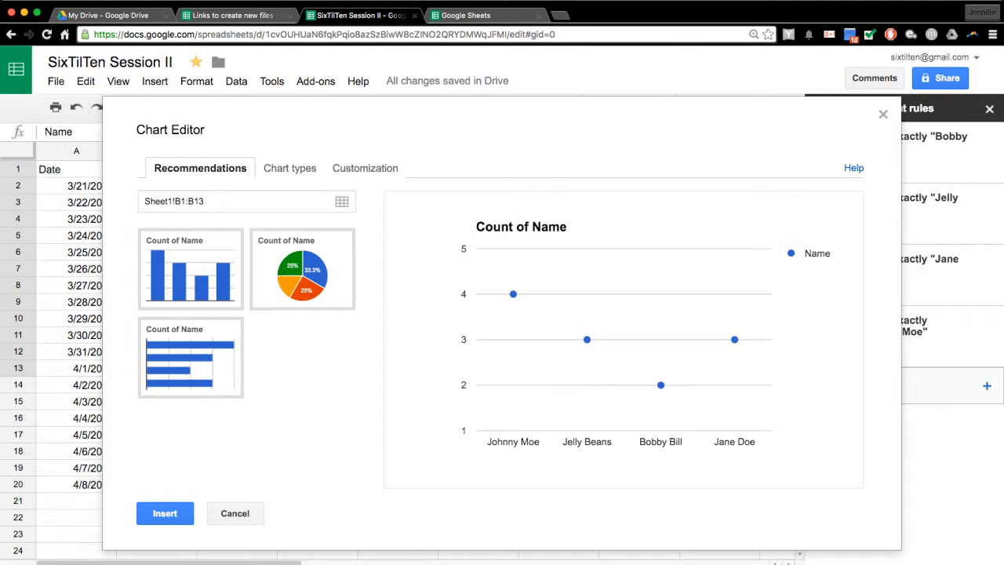
{"action": "left_click", "coordinate": [190, 270]}
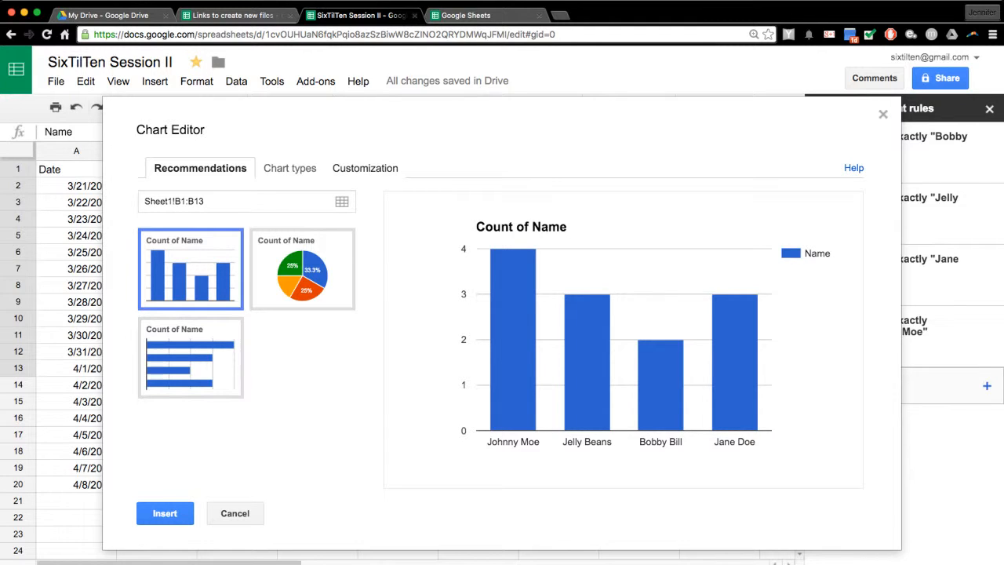
- Review the chart's customization options, including the horizontal axis title, then insert the chart
{"action": "left_click", "coordinate": [365, 168]}
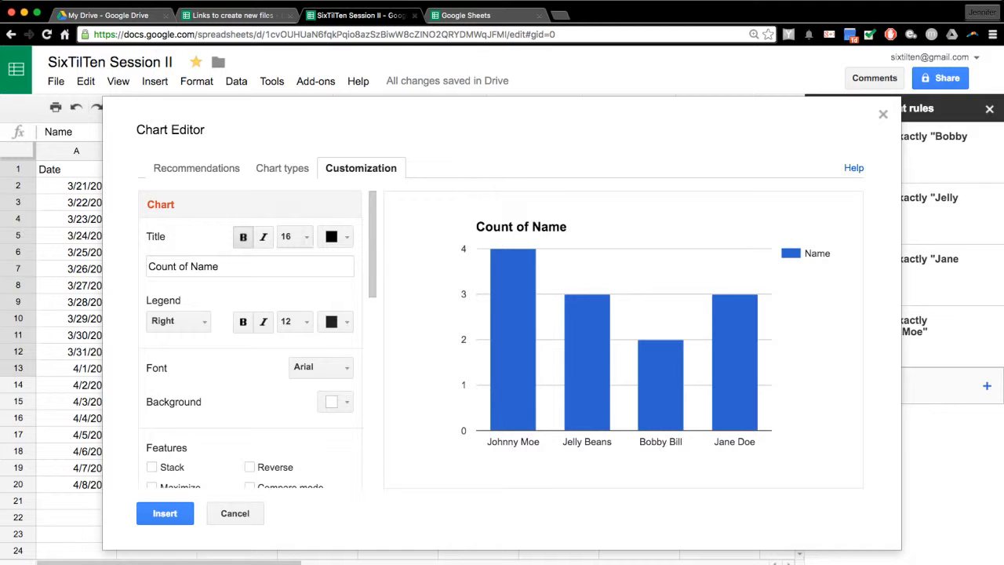
{"action": "left_click", "coordinate": [250, 266]}
{"action": "scroll", "coordinate": [250, 338], "scroll_direction": "down", "scroll_amount": 5}
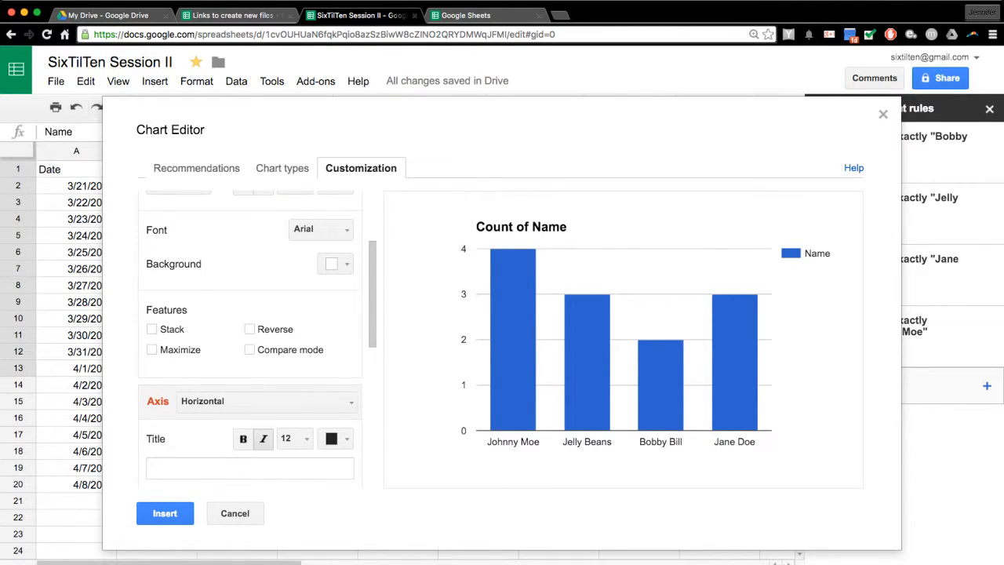
{"action": "scroll", "coordinate": [321, 346], "scroll_direction": "down", "scroll_amount": 8}
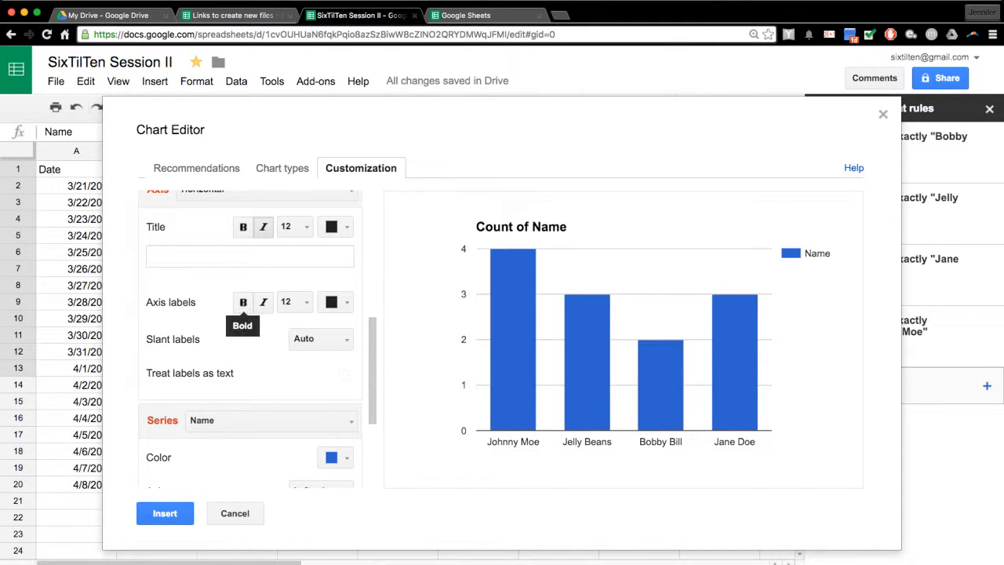
{"action": "left_click", "coordinate": [249, 257]}
{"action": "scroll", "coordinate": [250, 257], "scroll_direction": "up", "scroll_amount": 1}
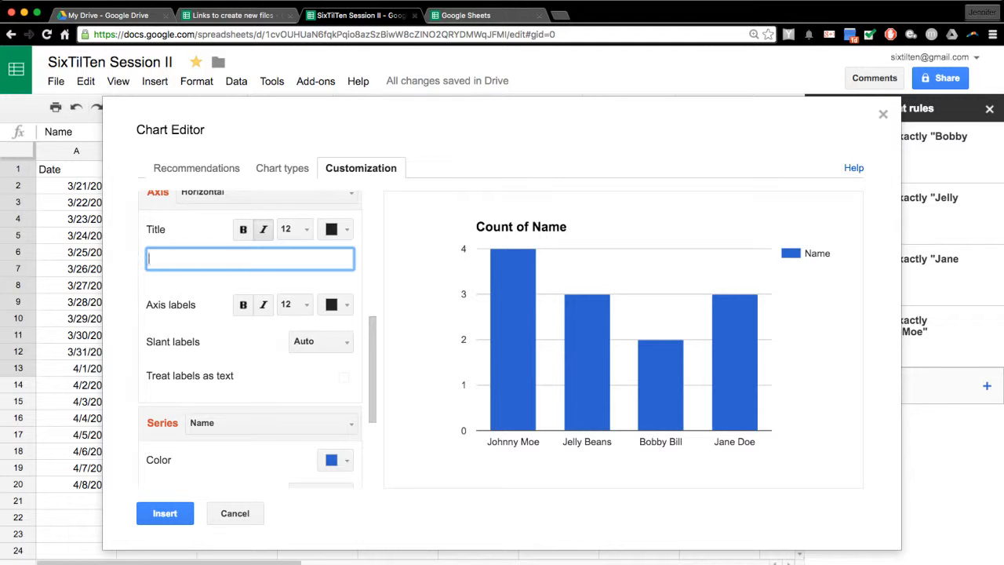
{"action": "left_click", "coordinate": [165, 513]}
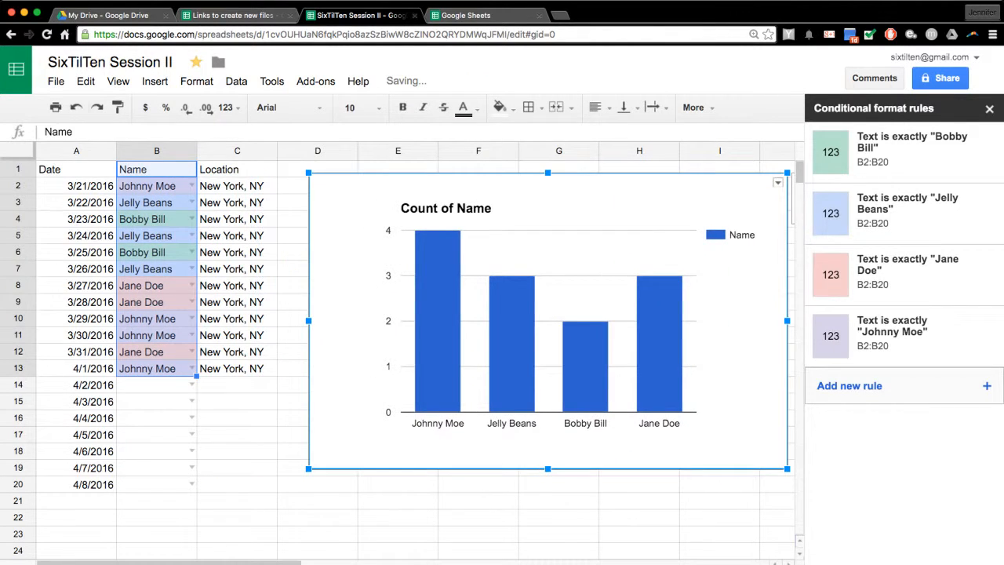
- Check the chart's menu and Count of Name title, then add a blank sheet
{"action": "left_click", "coordinate": [777, 182]}
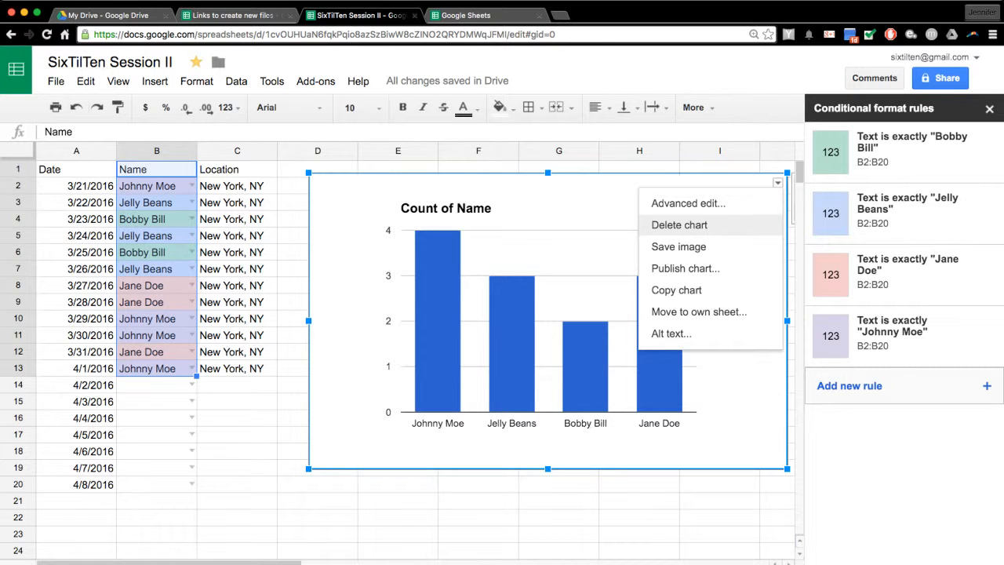
{"action": "left_click", "coordinate": [479, 207]}
{"action": "left_click", "coordinate": [478, 208]}
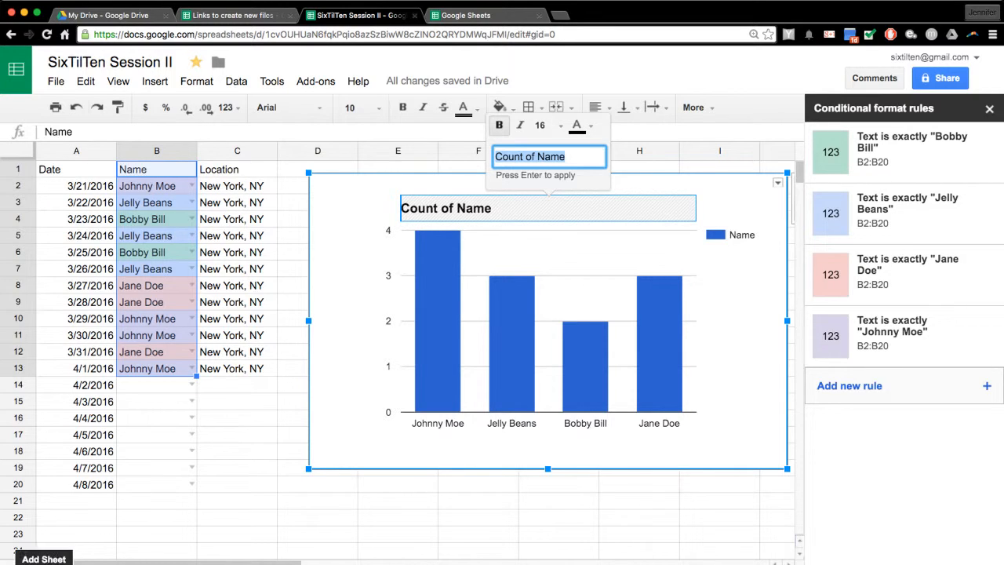
{"action": "left_click", "coordinate": [20, 560]}
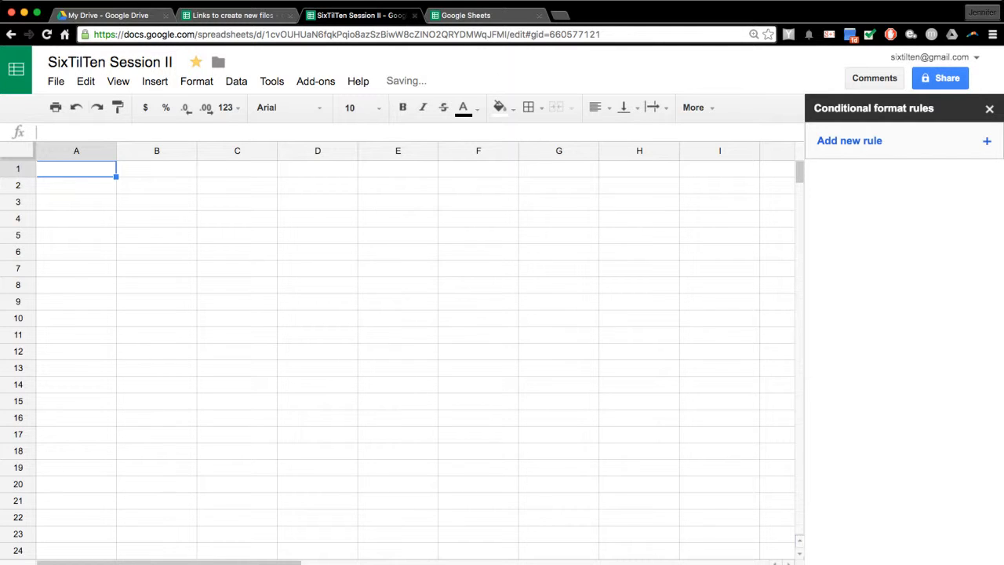
- Paste Sheet1's Date, Name and Location table A1:C20 into A1 of the new sheet
{"action": "left_click", "coordinate": [93, 562]}
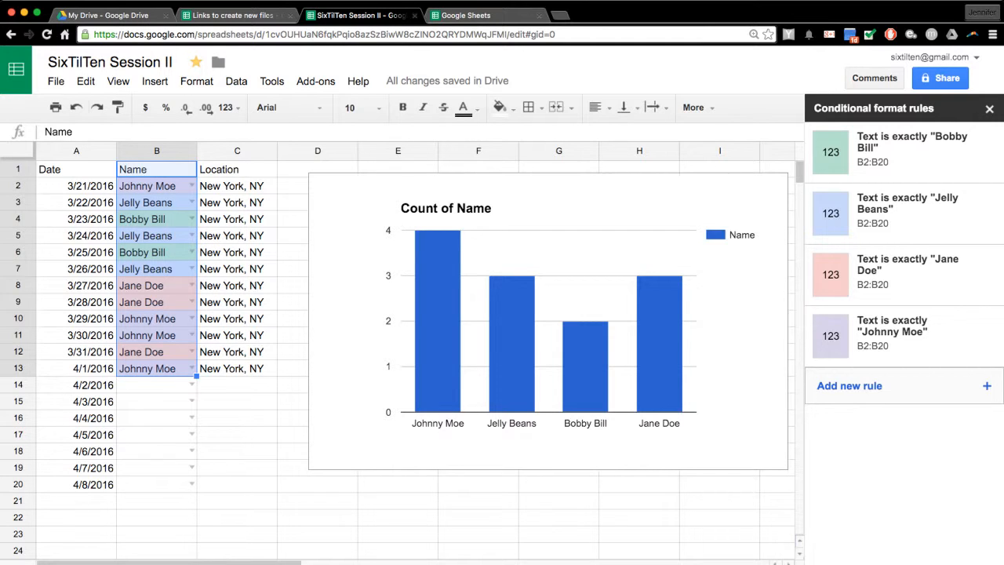
{"action": "left_click_drag", "start_coordinate": [76, 170], "coordinate": [237, 484]}
{"action": "key", "text": "super+c"}
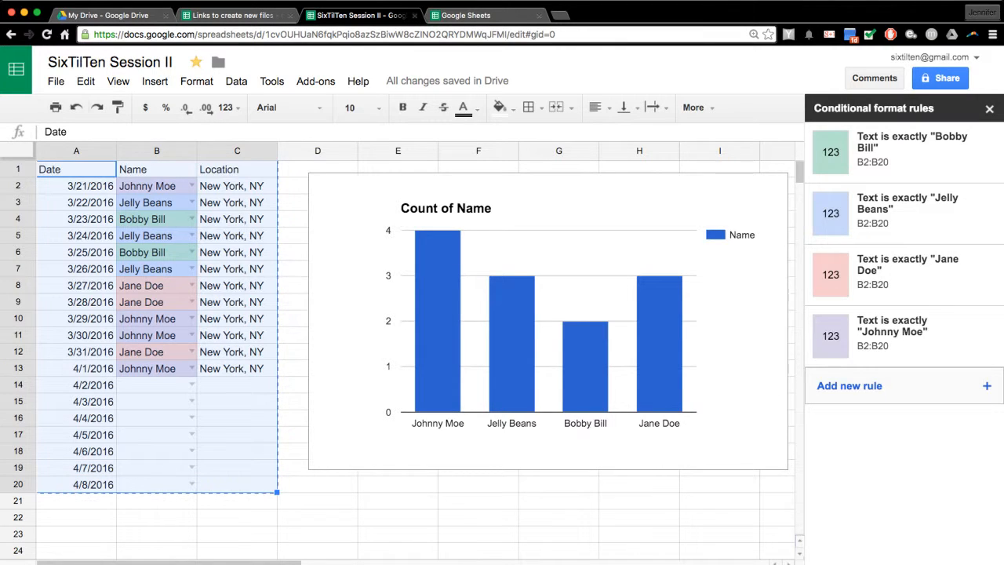
{"action": "left_click", "coordinate": [49, 564]}
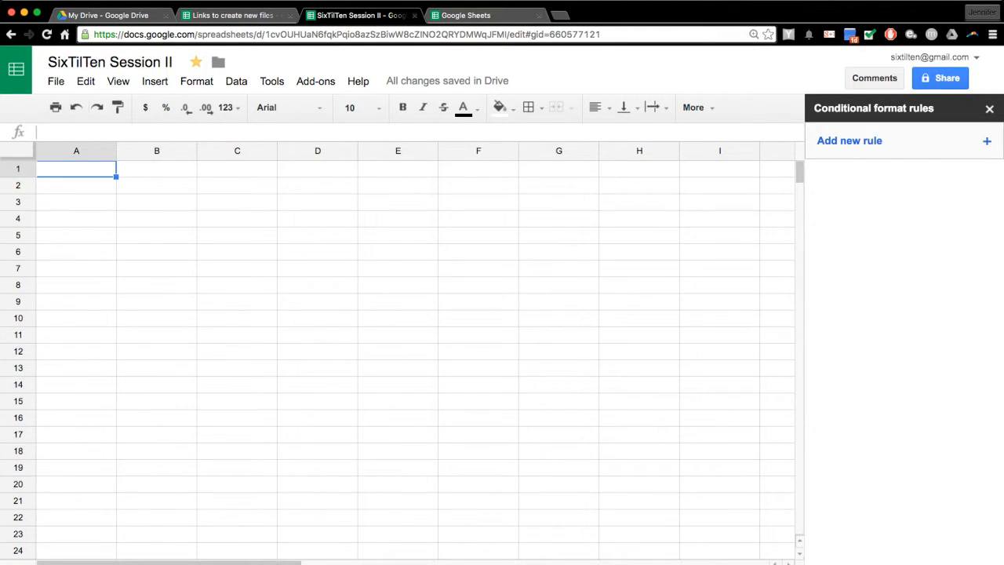
{"action": "key", "text": "super+v"}
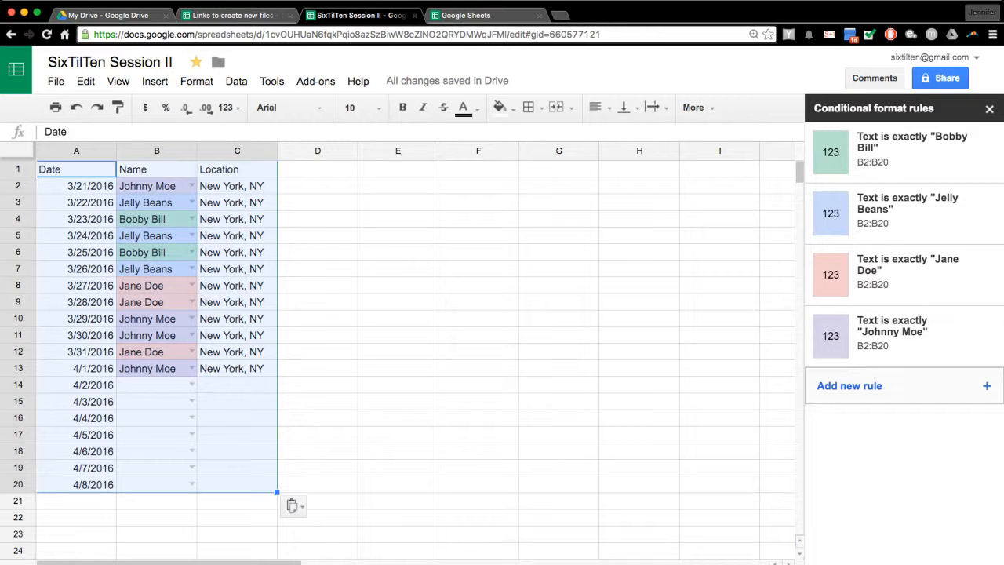
{"action": "left_click", "coordinate": [398, 169]}
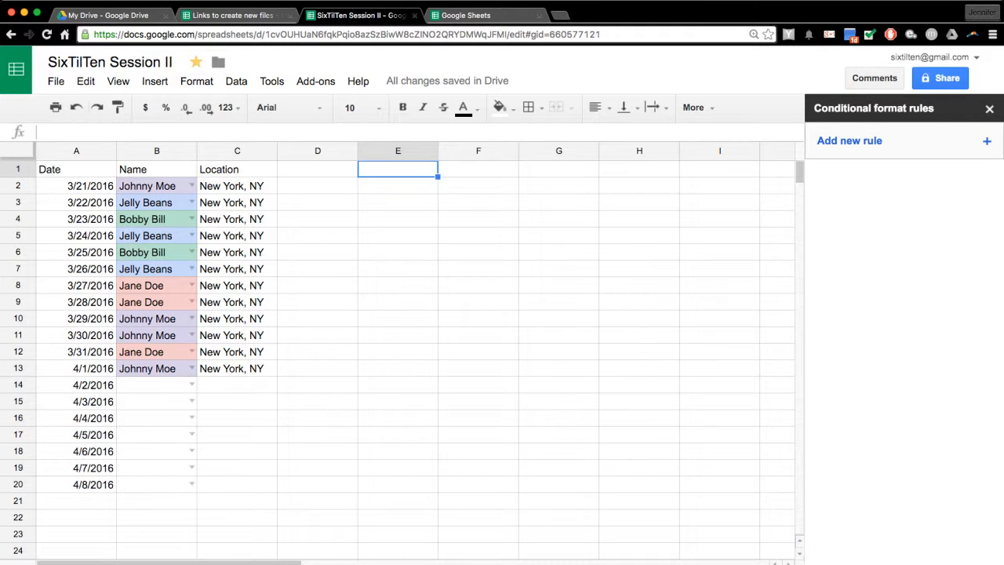
- Label E1 'CTRL + SHIFT + V', paste the table as values at E2, and select the dates
{"action": "type", "text": "CTRL + SHIFT"}
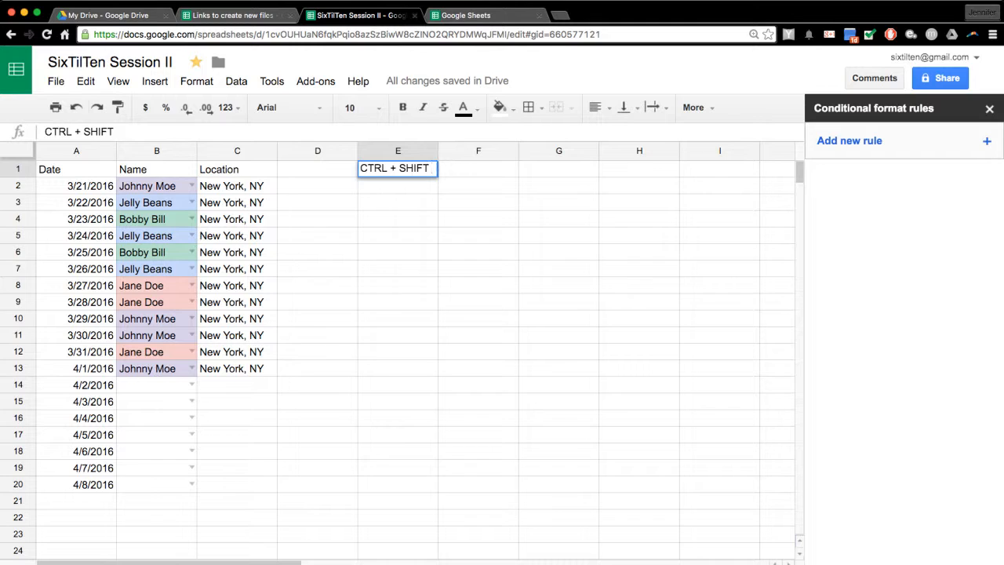
{"action": "type", "text": " + V"}
{"action": "key", "text": "Return"}
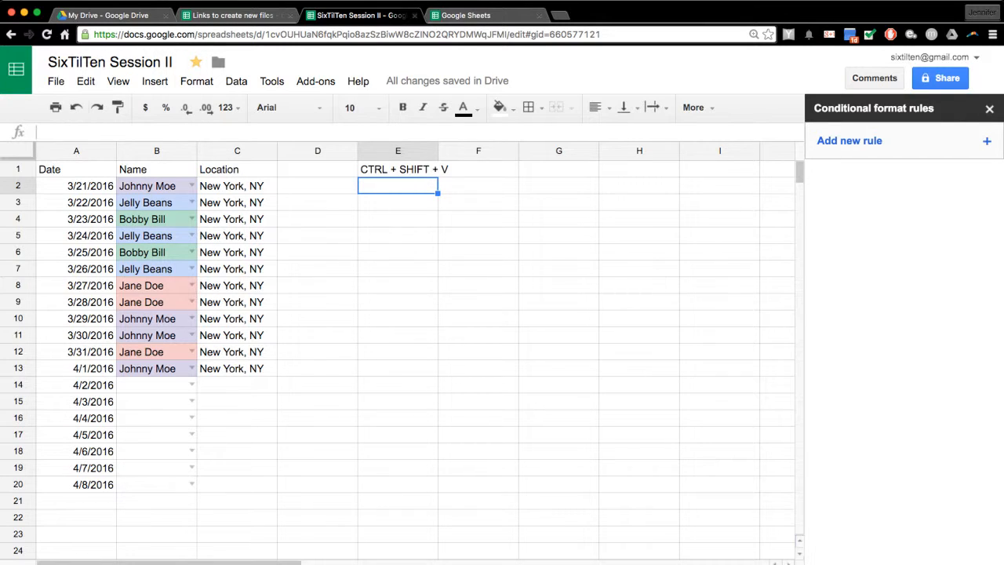
{"action": "key", "text": "ctrl+shift+v"}
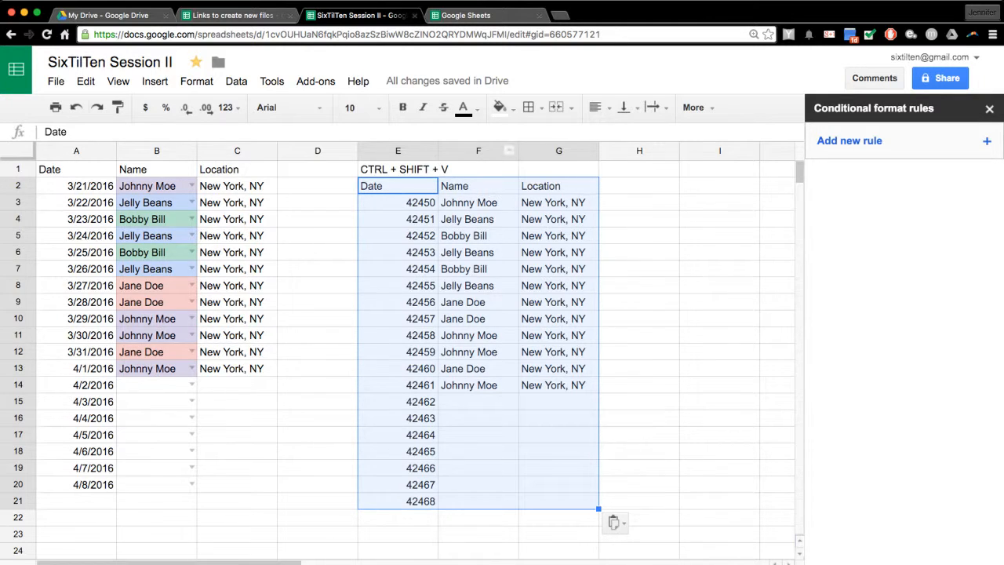
{"action": "left_click_drag", "start_coordinate": [398, 203], "coordinate": [398, 351]}
{"action": "key", "text": "ctrl+shift+Down"}
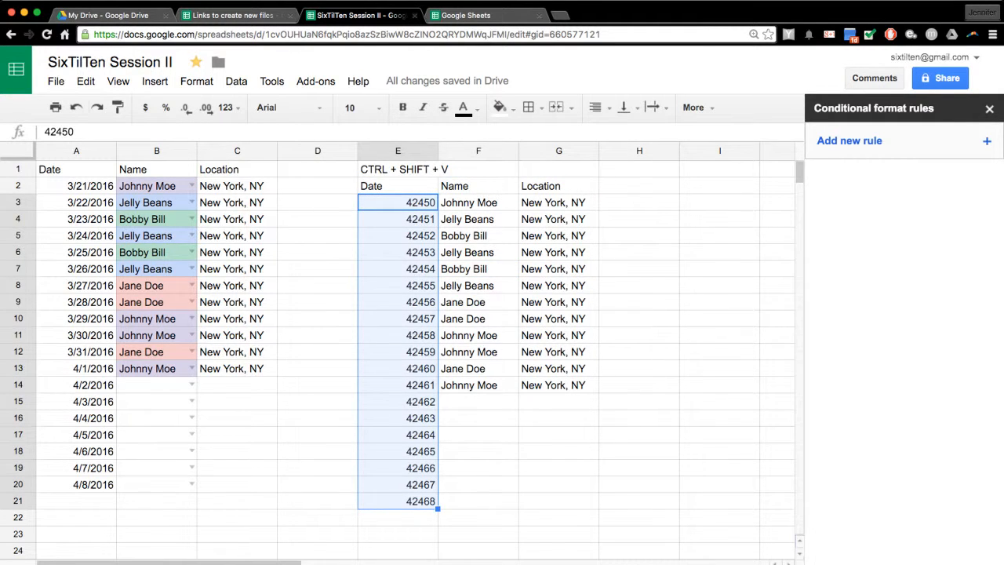
- Browse the custom date and time format options for month, year and day without changing them
{"action": "left_click", "coordinate": [196, 80]}
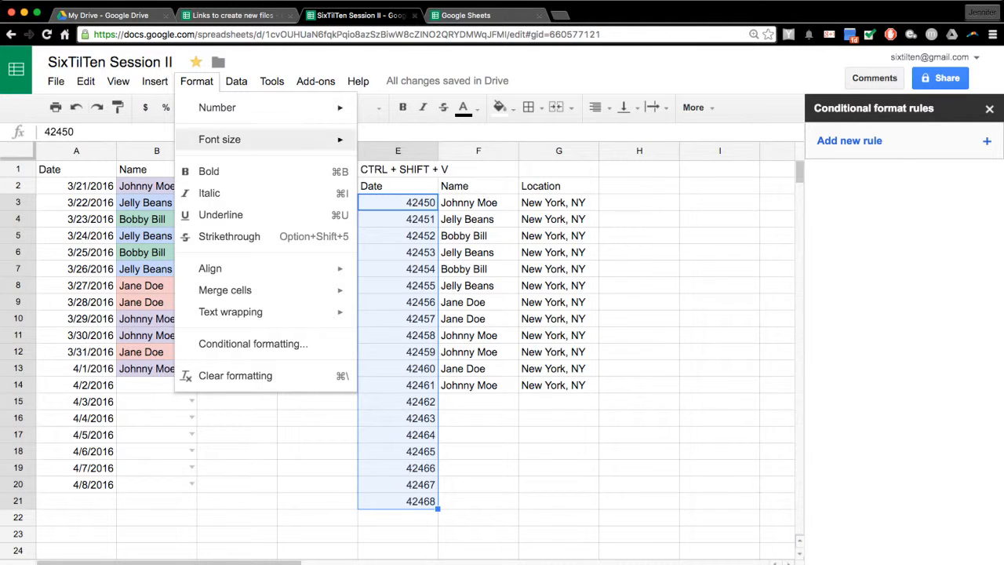
{"action": "mouse_move", "coordinate": [235, 107]}
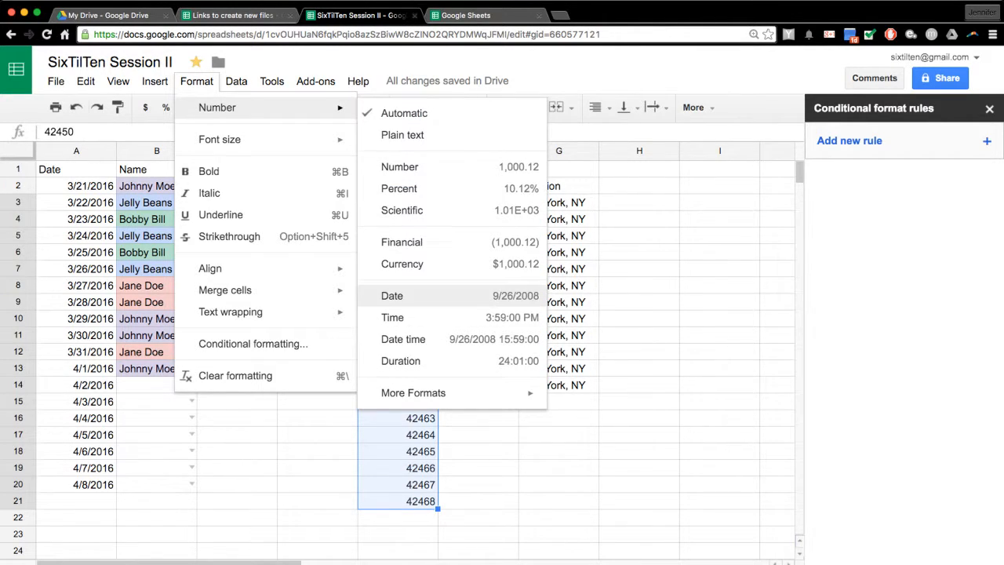
{"action": "mouse_move", "coordinate": [470, 392]}
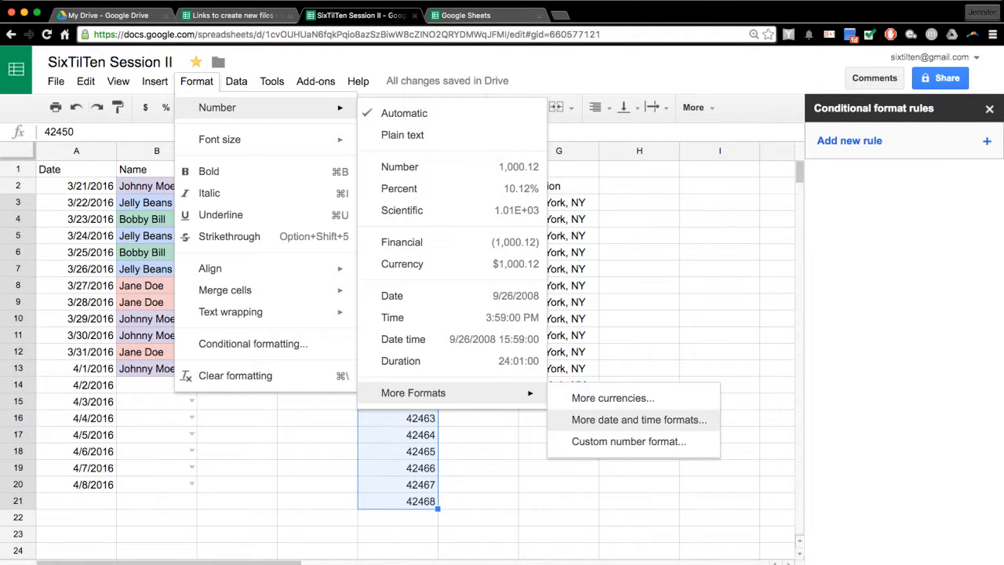
{"action": "left_click", "coordinate": [638, 419]}
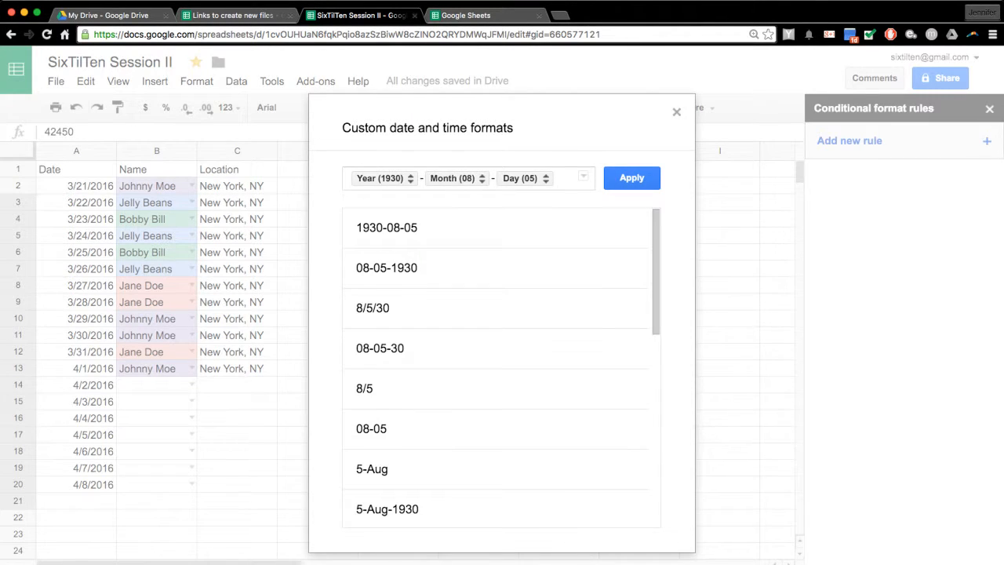
{"action": "scroll", "coordinate": [502, 368], "scroll_direction": "down", "scroll_amount": 5}
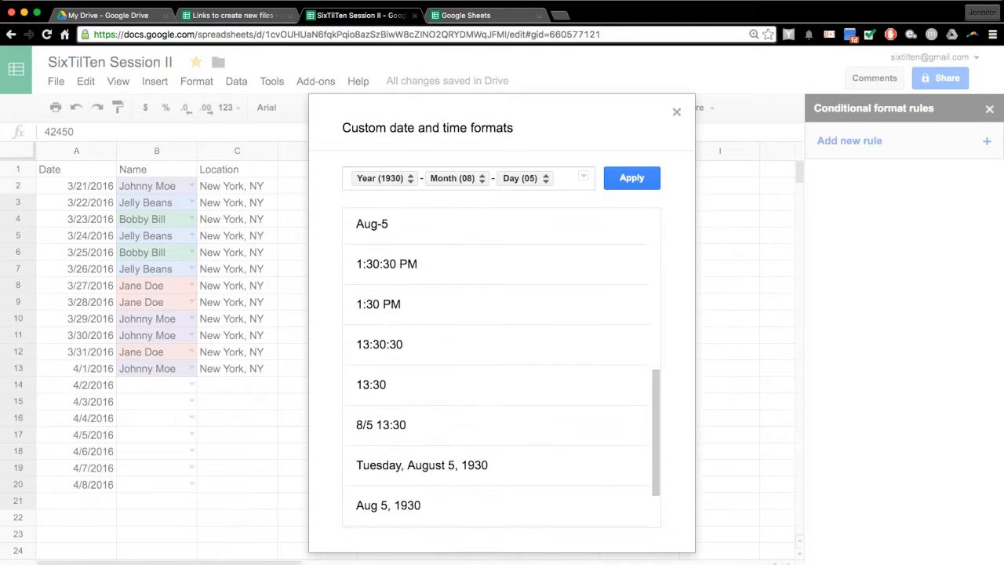
{"action": "scroll", "coordinate": [502, 471], "scroll_direction": "up", "scroll_amount": 5}
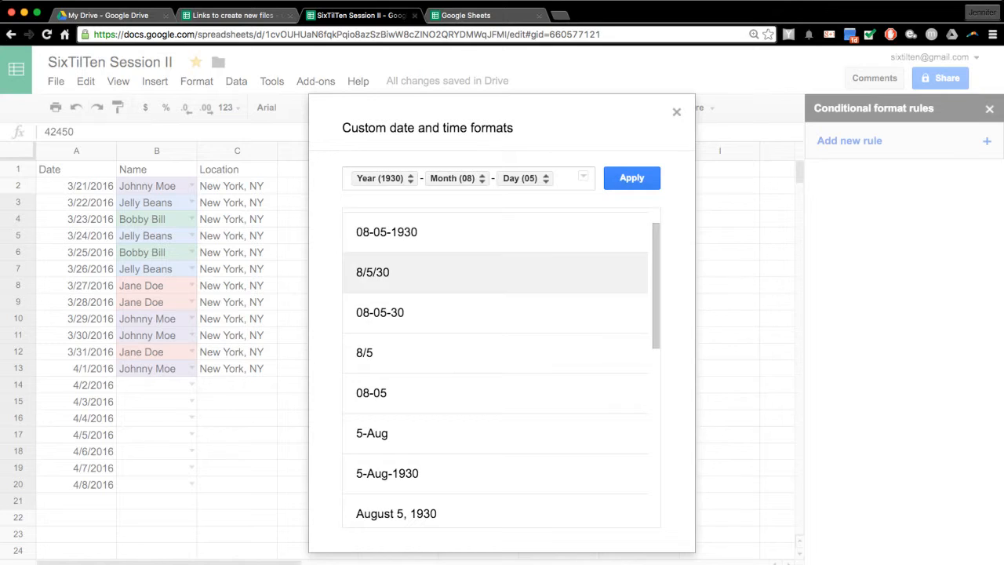
{"action": "left_click", "coordinate": [455, 178]}
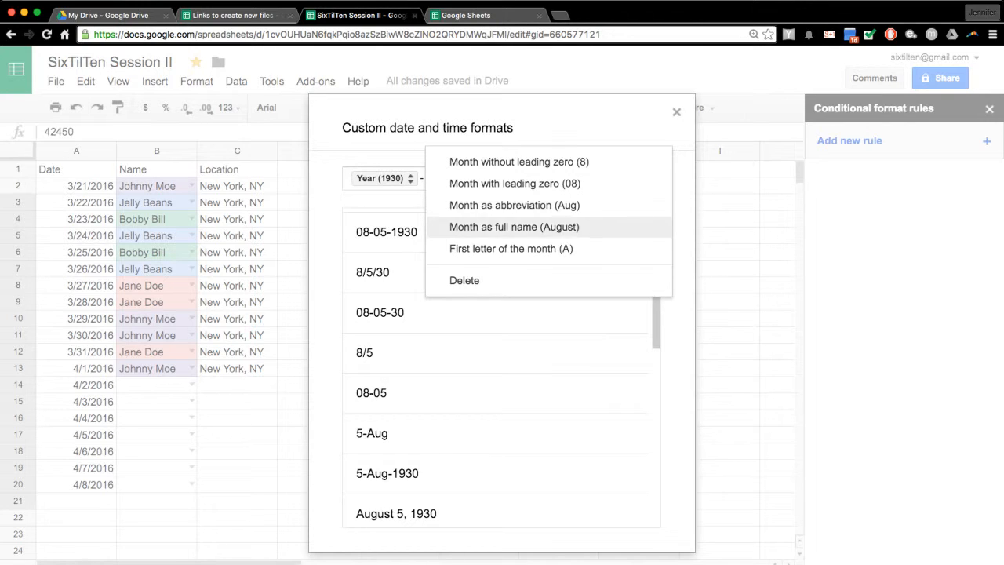
{"action": "left_click", "coordinate": [384, 178]}
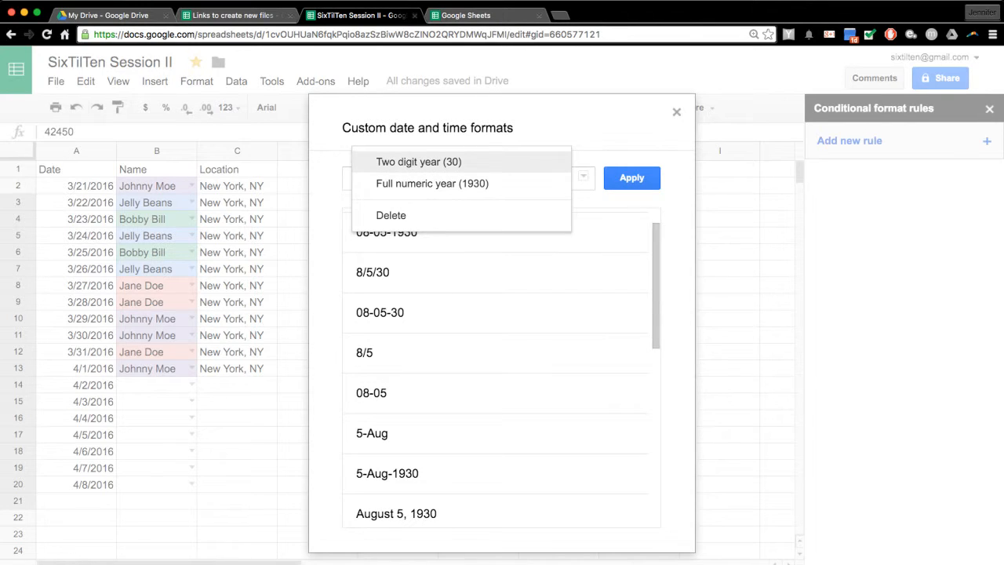
{"action": "left_click", "coordinate": [521, 134]}
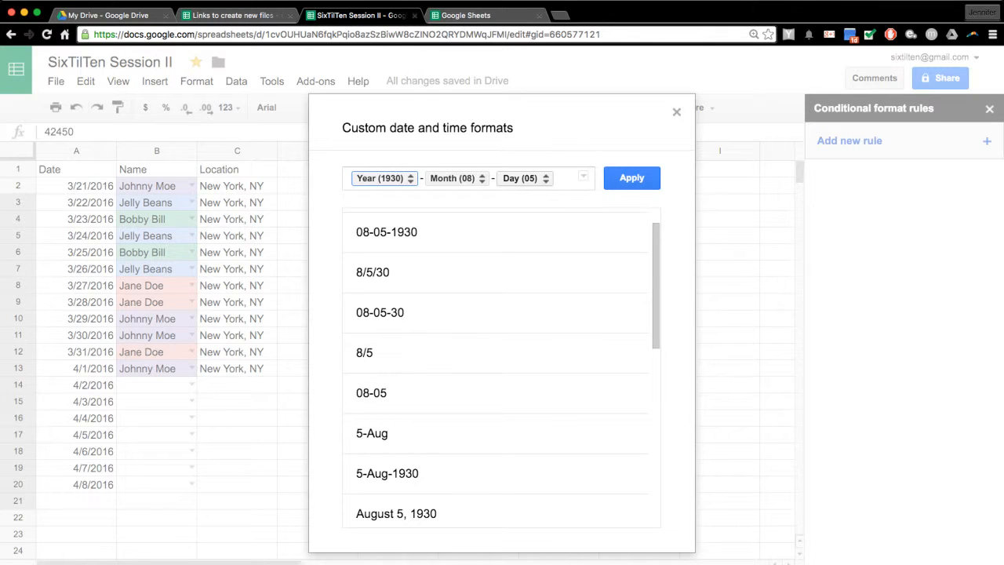
{"action": "left_click", "coordinate": [526, 178]}
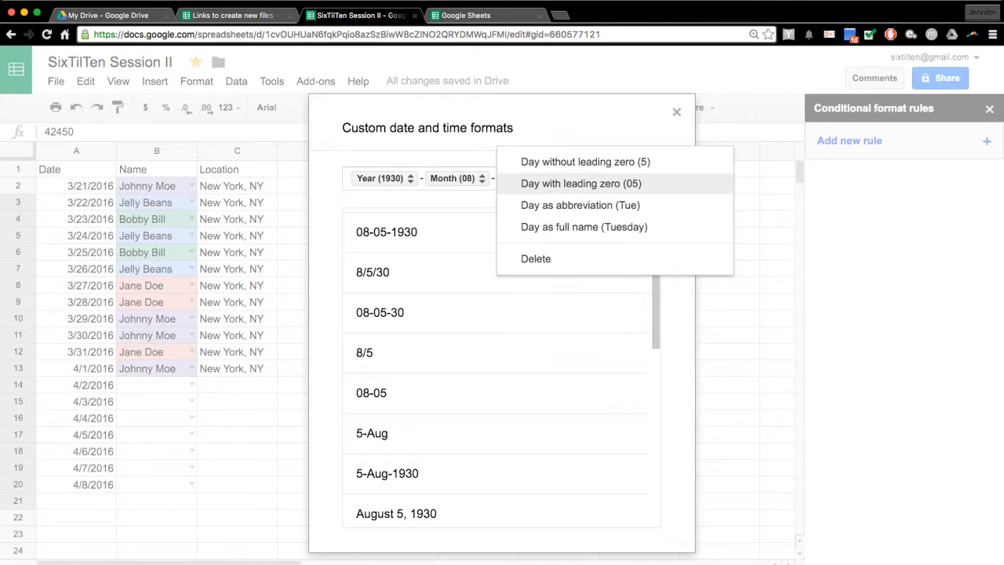
{"action": "left_click", "coordinate": [592, 129]}
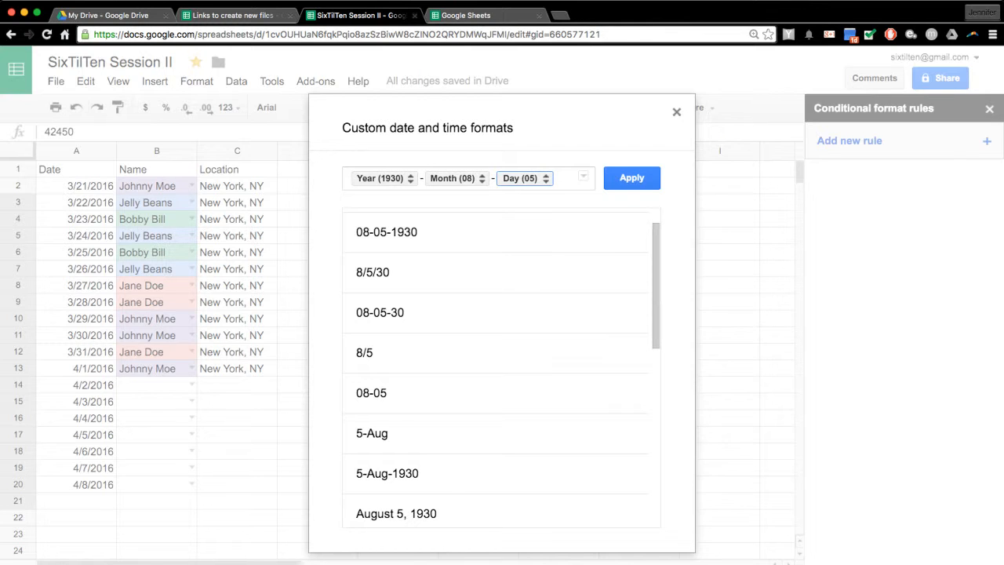
{"action": "left_click", "coordinate": [676, 111]}
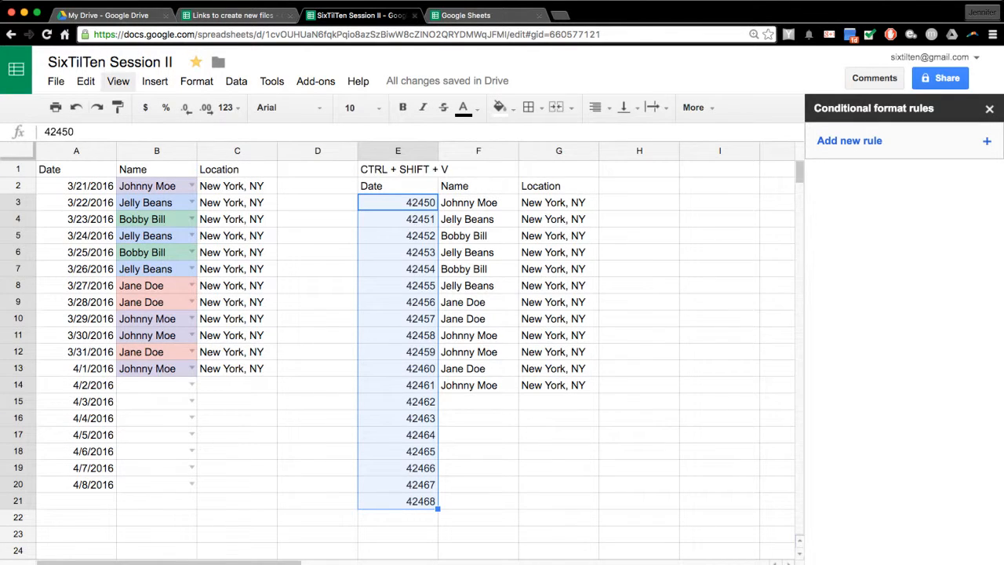
- Apply the Date number format so E3:E21 shows 3/21/2016 through 4/8/2016
{"action": "left_click", "coordinate": [196, 81]}
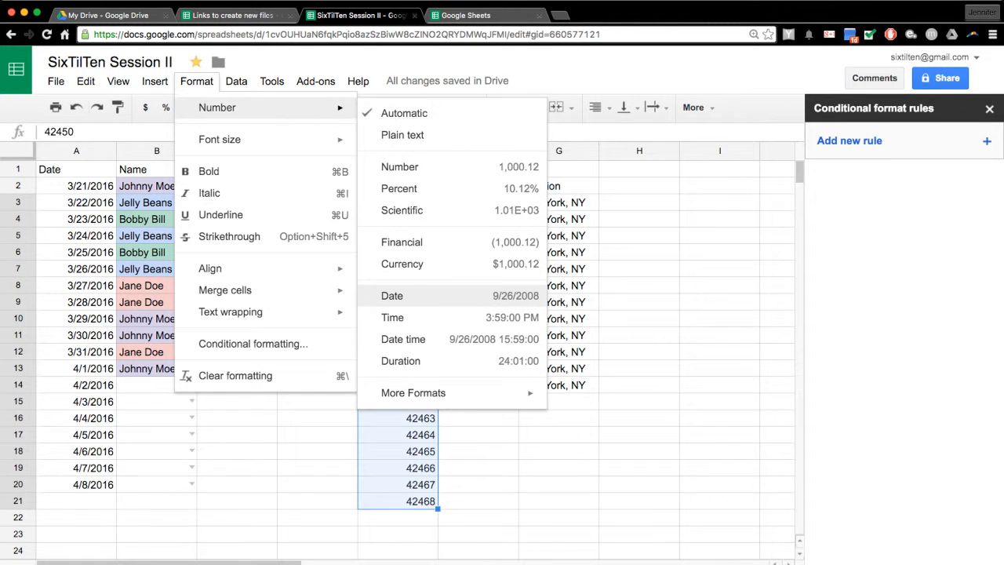
{"action": "left_click", "coordinate": [392, 294]}
{"action": "left_click", "coordinate": [559, 335]}
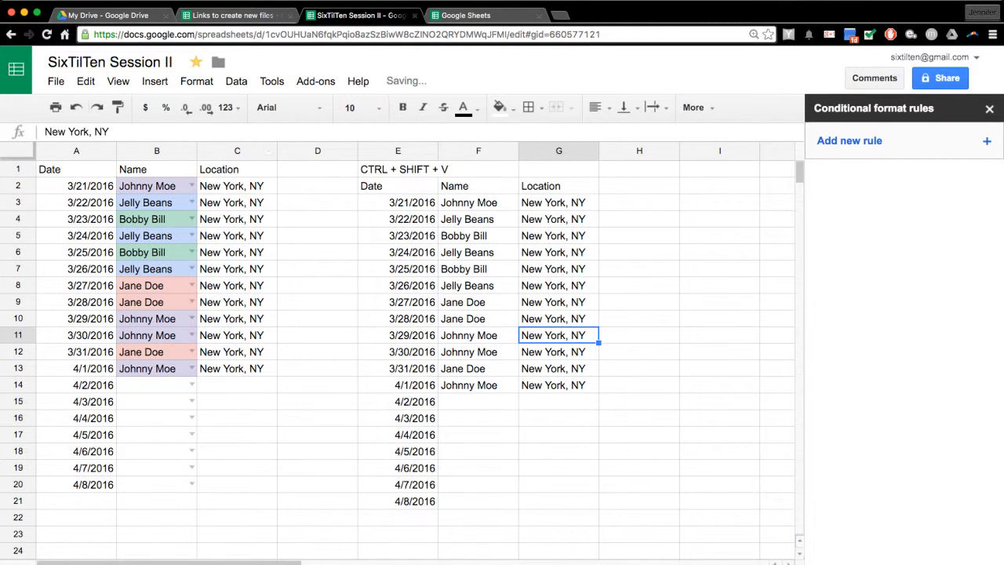
{"action": "left_click", "coordinate": [196, 81]}
{"action": "mouse_move", "coordinate": [217, 108]}
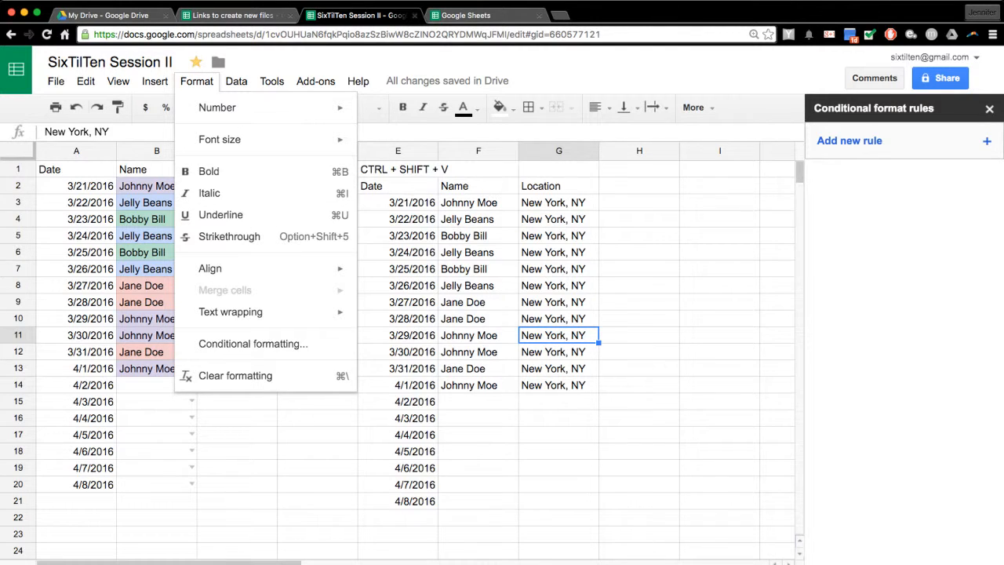
{"action": "mouse_move", "coordinate": [235, 269]}
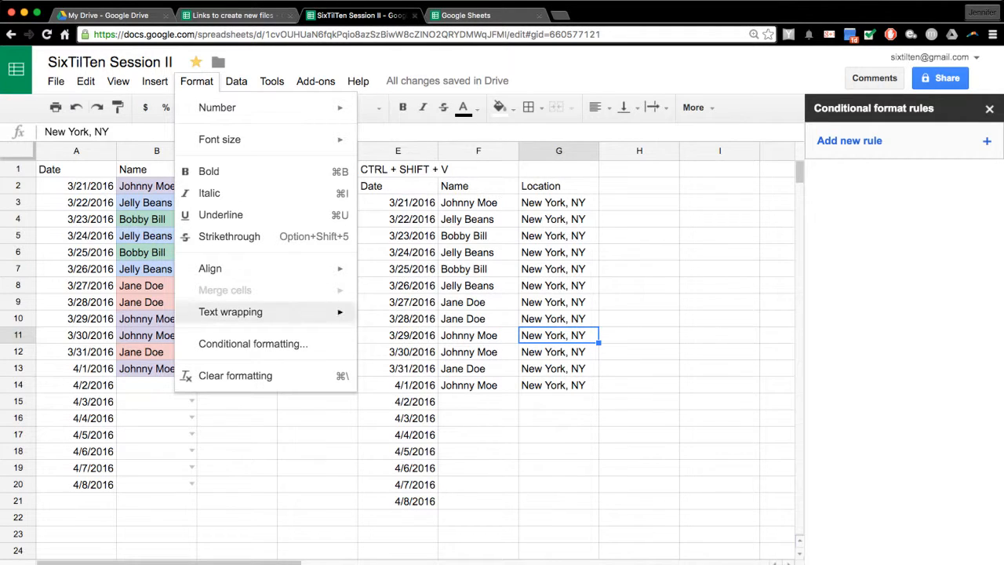
{"action": "mouse_move", "coordinate": [235, 311]}
{"action": "left_click", "coordinate": [558, 351]}
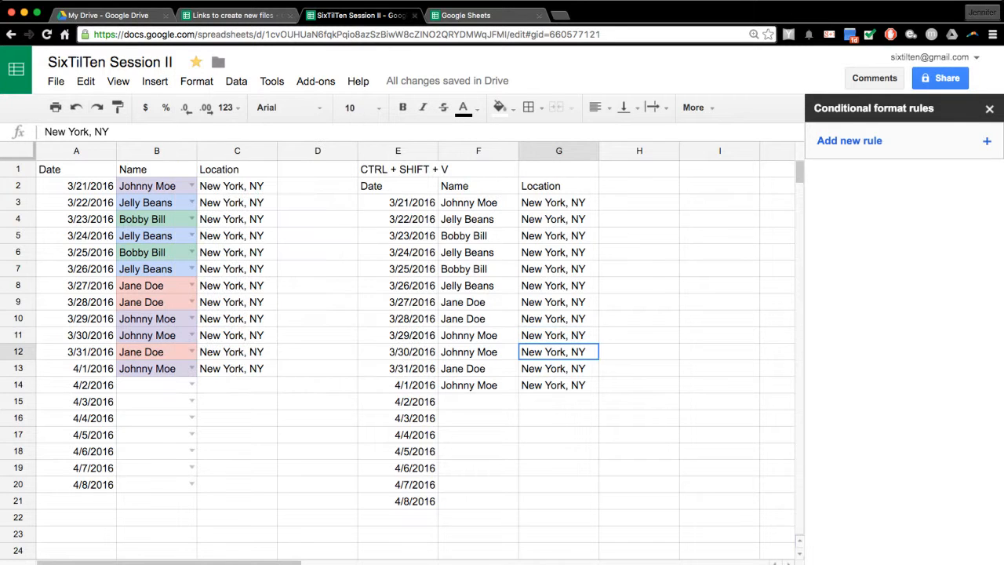
{"action": "left_click", "coordinate": [559, 402]}
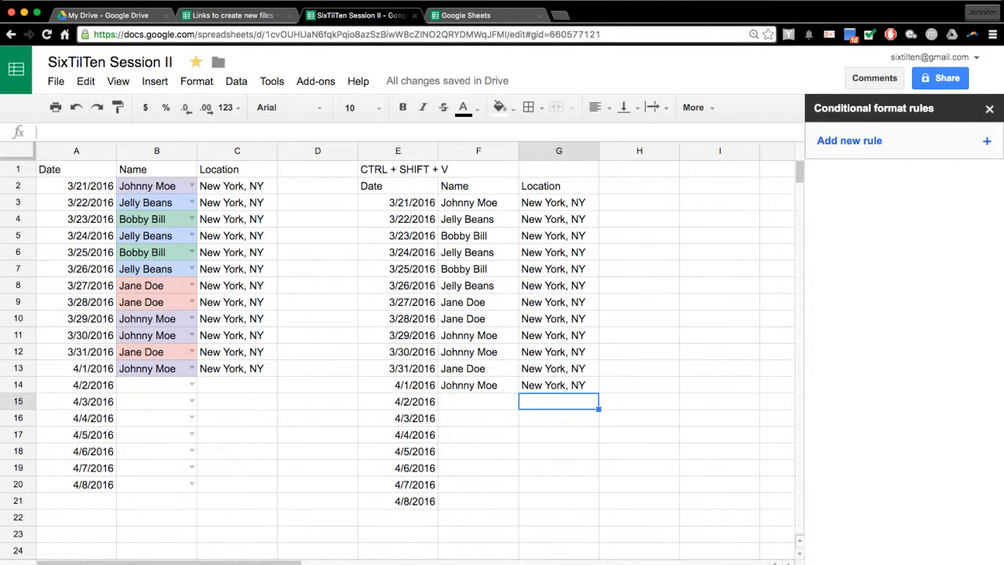
{"action": "type", "text": "New YOrk, NY"}
{"action": "key", "text": "BackSpace"}
{"action": "key", "text": "BackSpace"}
{"action": "key", "text": "BackSpace"}
{"action": "key", "text": "BackSpace"}
{"action": "key", "text": "BackSpace"}
{"action": "key", "text": "BackSpace"}
{"action": "key", "text": "BackSpace"}
{"action": "type", "text": "o"}
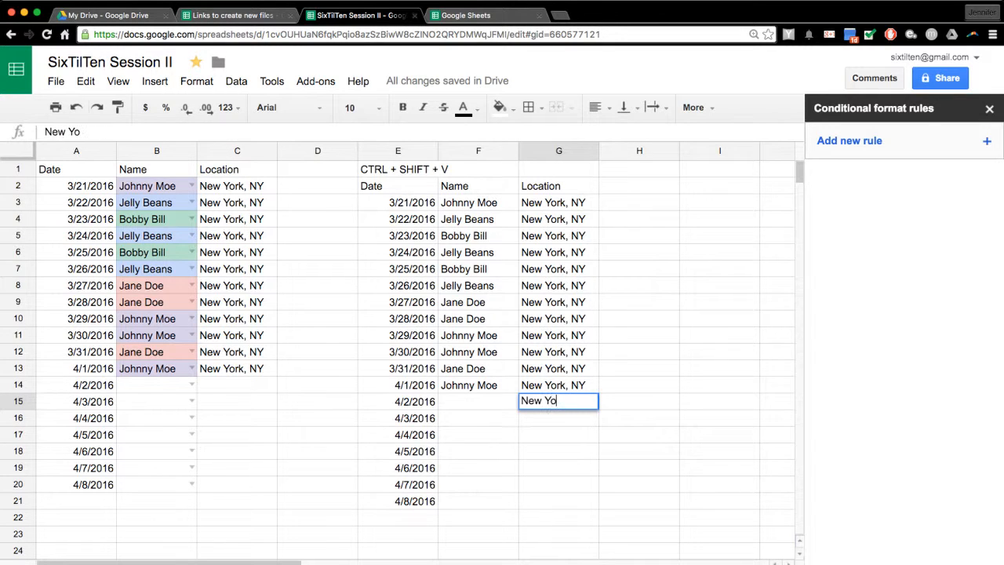
{"action": "type", "text": "rk, NY USA, 10010"}
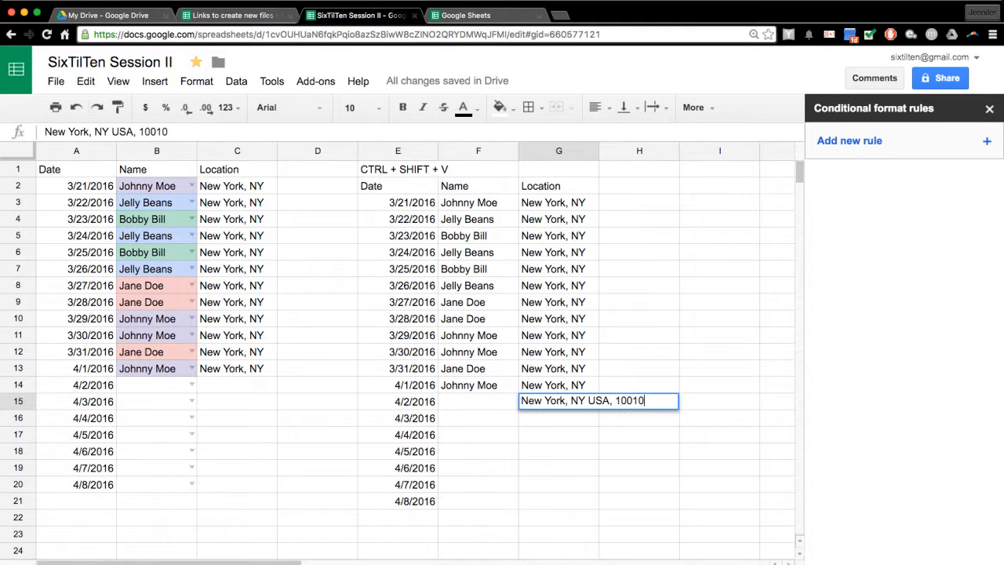
{"action": "key", "text": "Return"}
{"action": "key", "text": "Up"}
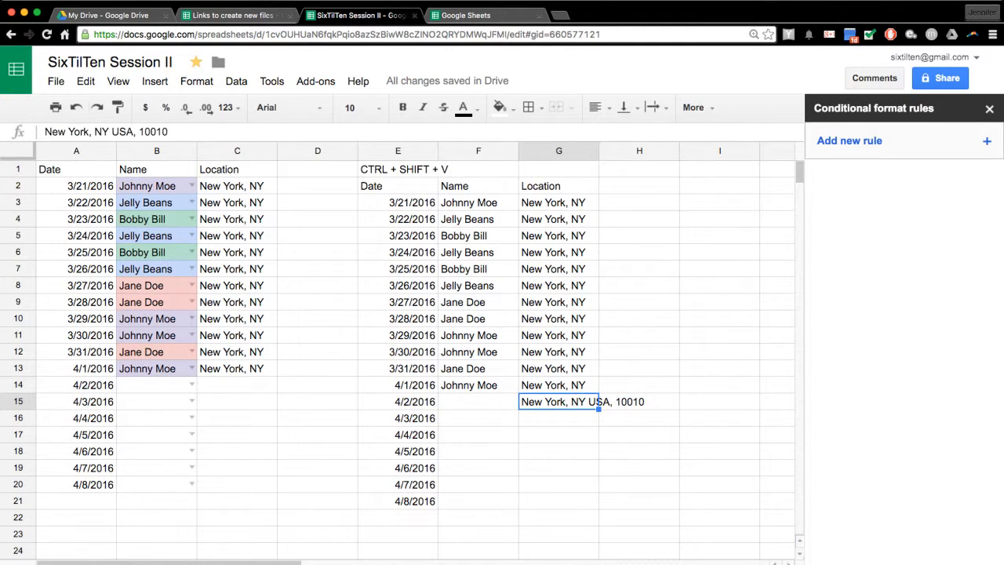
{"action": "left_click", "coordinate": [653, 107]}
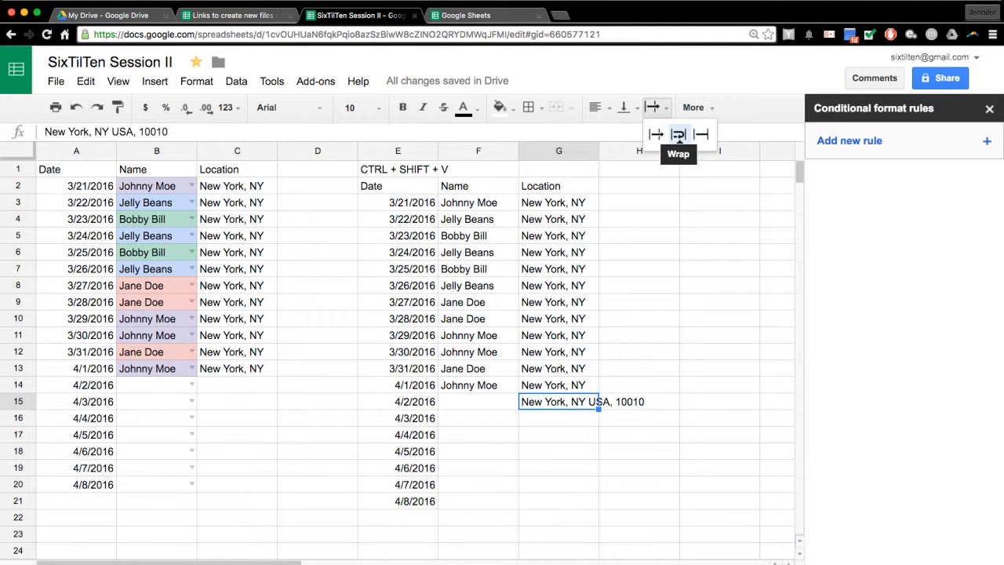
{"action": "left_click", "coordinate": [679, 134]}
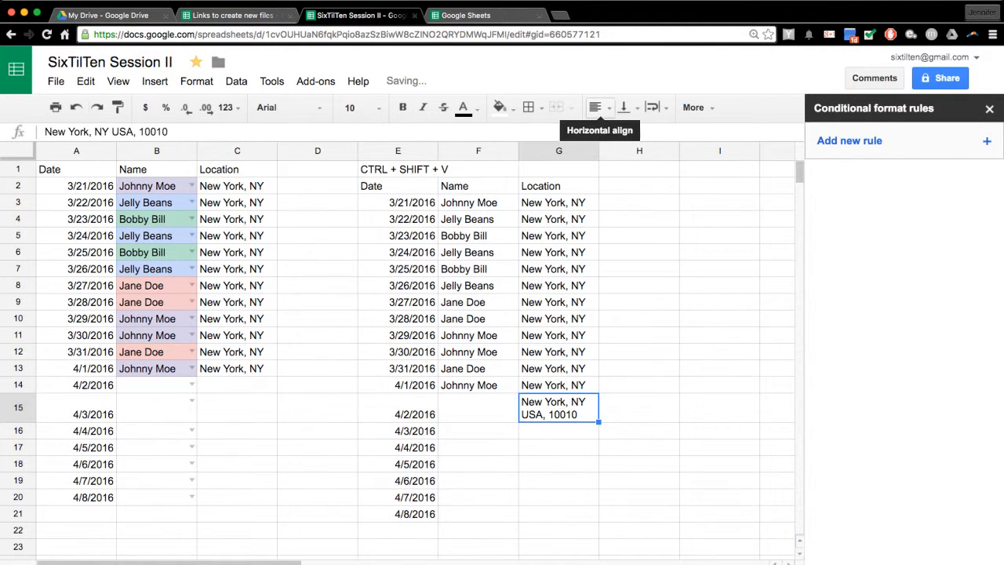
{"action": "key", "text": "Delete"}
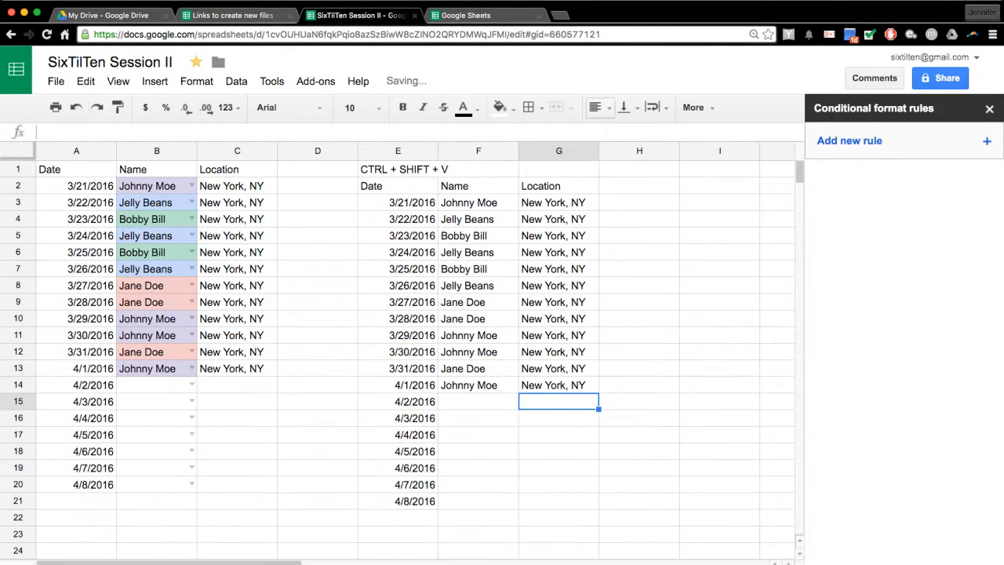
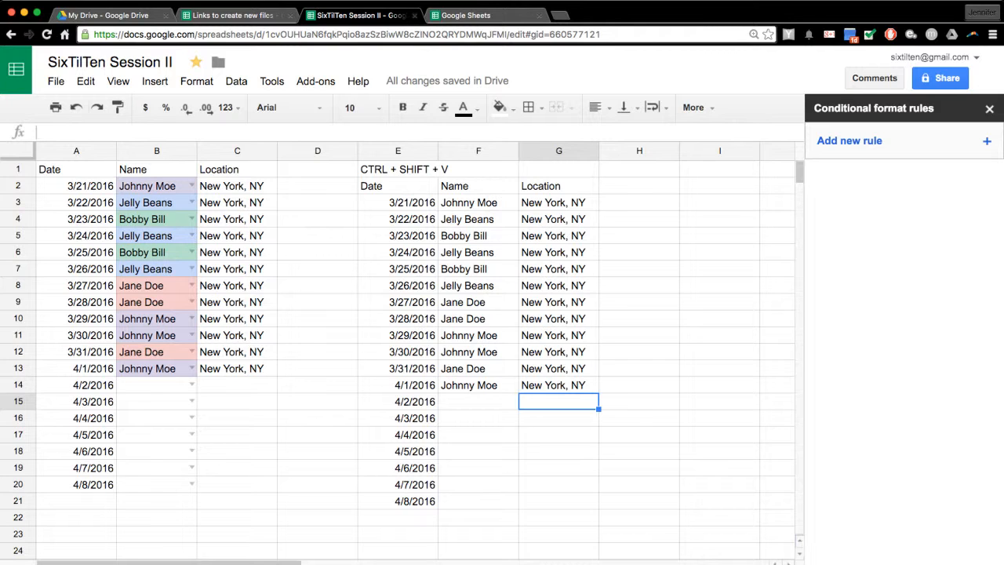
- Select the A1:C20 Date, Name and Location table to list its four name-colour rules
{"action": "left_click", "coordinate": [236, 80]}
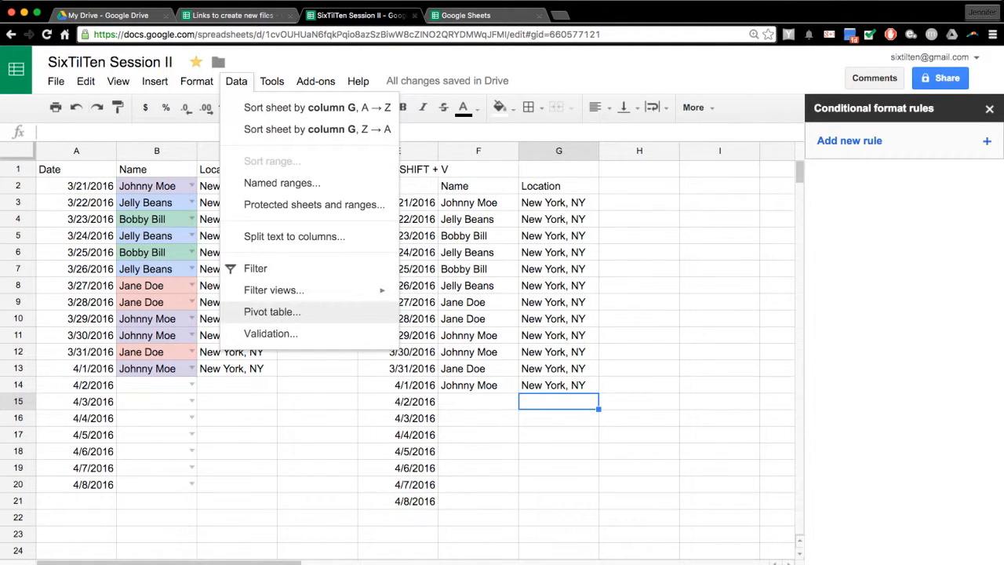
{"action": "mouse_move", "coordinate": [272, 81]}
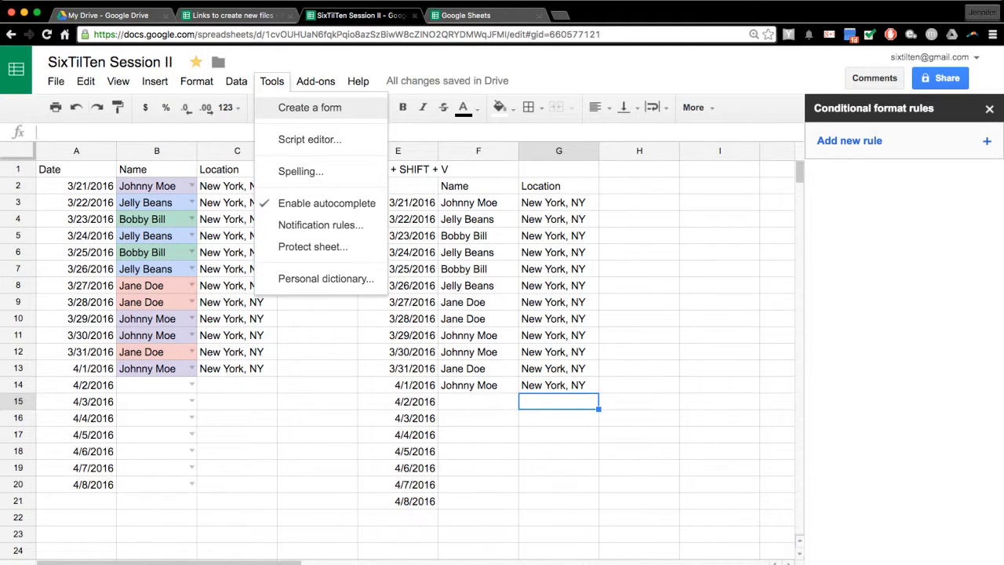
{"action": "left_click", "coordinate": [237, 335]}
{"action": "left_click_drag", "start_coordinate": [76, 169], "coordinate": [237, 484]}
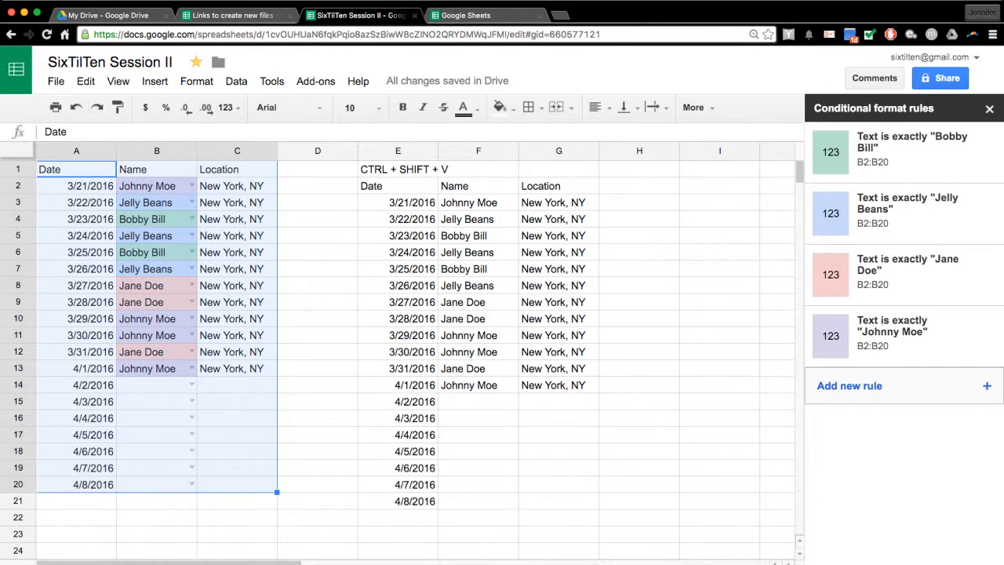
- Add a filter to the table and filter the Name column to show only Bobby Bill's rows
{"action": "left_click", "coordinate": [196, 81]}
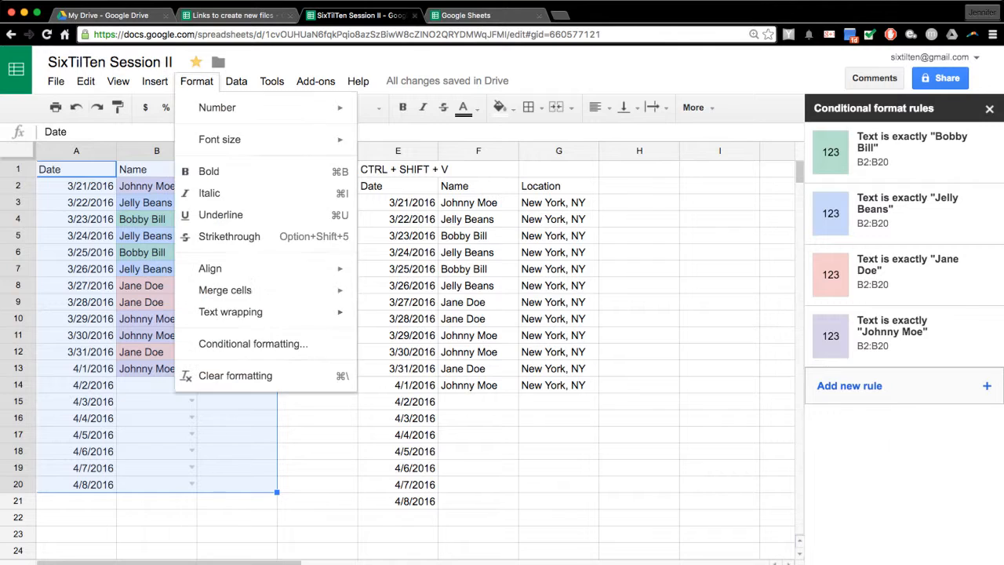
{"action": "mouse_move", "coordinate": [236, 81]}
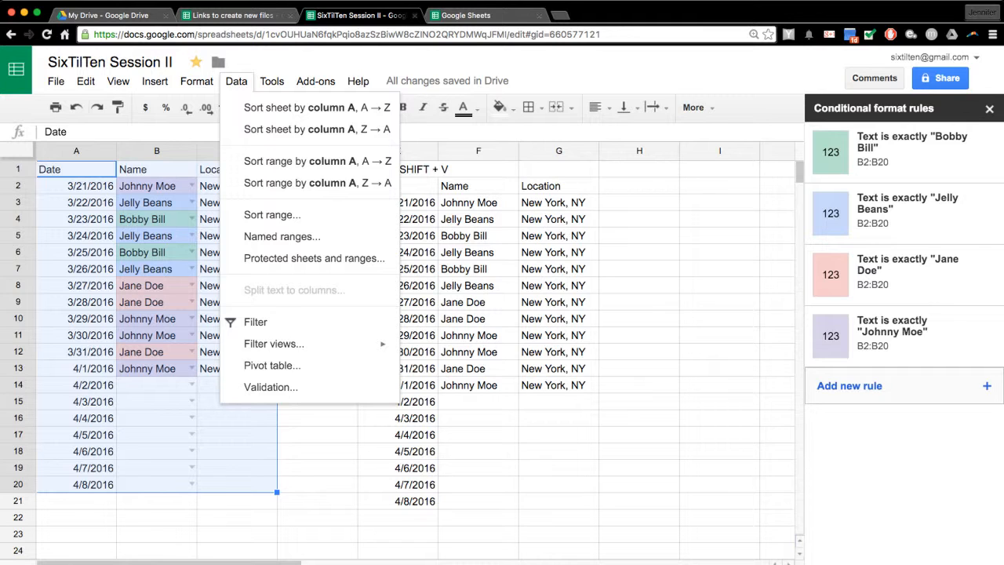
{"action": "left_click", "coordinate": [254, 322]}
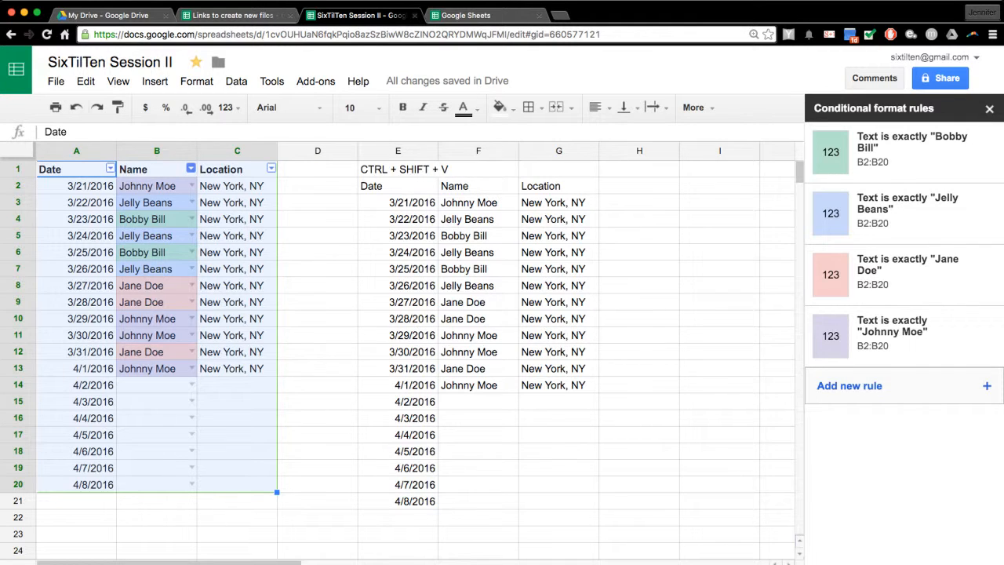
{"action": "left_click", "coordinate": [191, 168]}
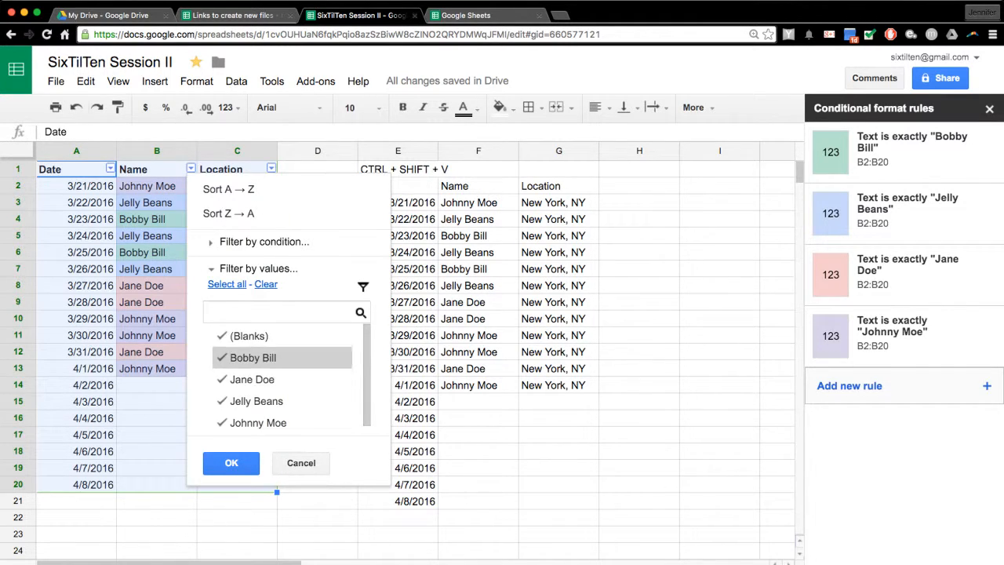
{"action": "left_click", "coordinate": [266, 284]}
{"action": "left_click", "coordinate": [252, 353]}
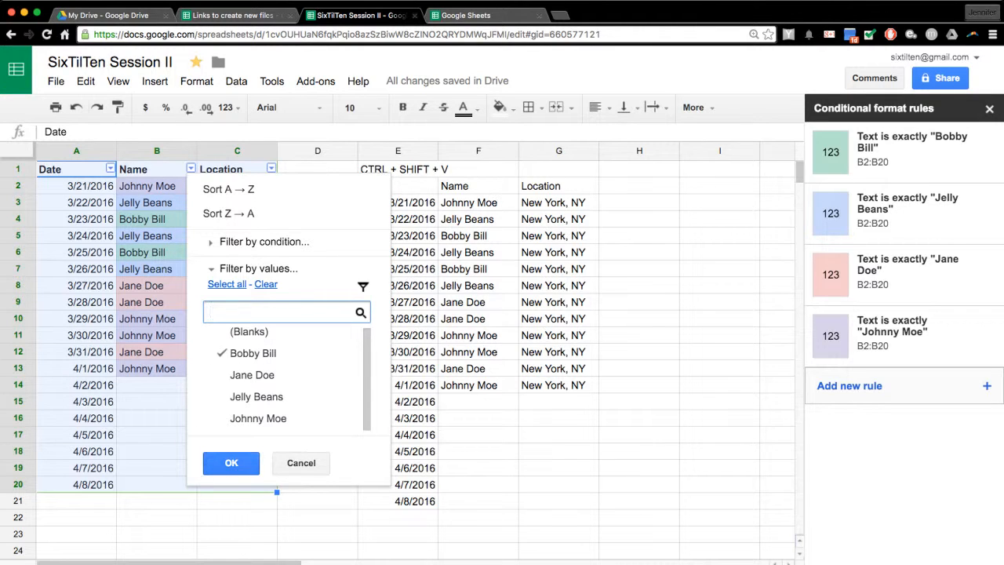
{"action": "left_click", "coordinate": [231, 463]}
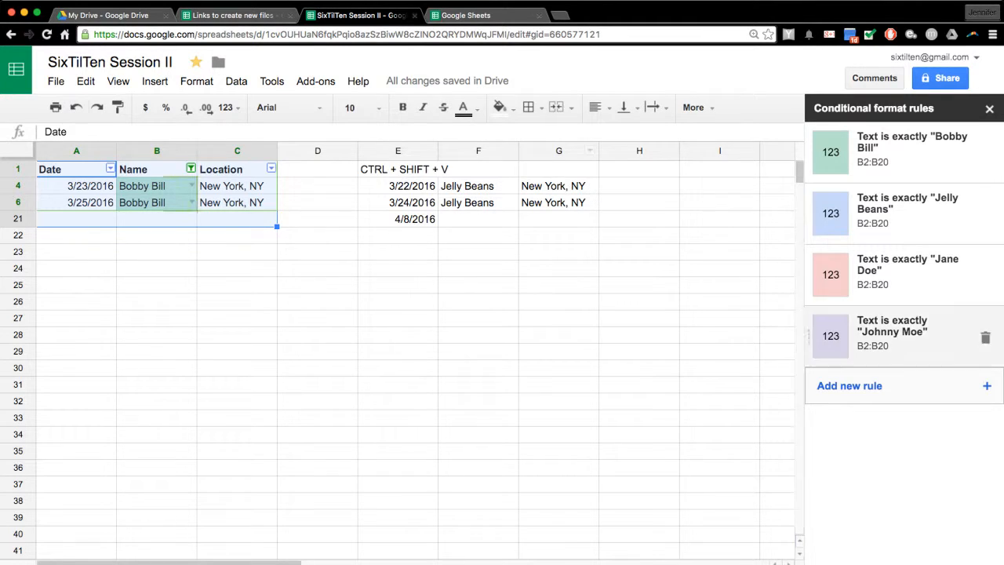
- Set the Name filter back to all names so every row shows again
{"action": "left_click", "coordinate": [191, 169]}
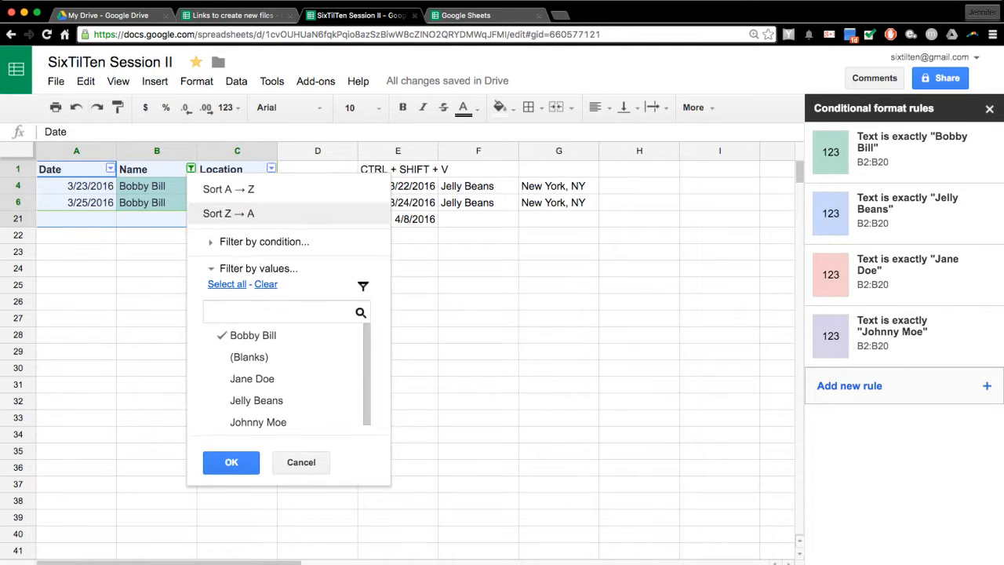
{"action": "left_click", "coordinate": [253, 336]}
{"action": "left_click", "coordinate": [251, 379]}
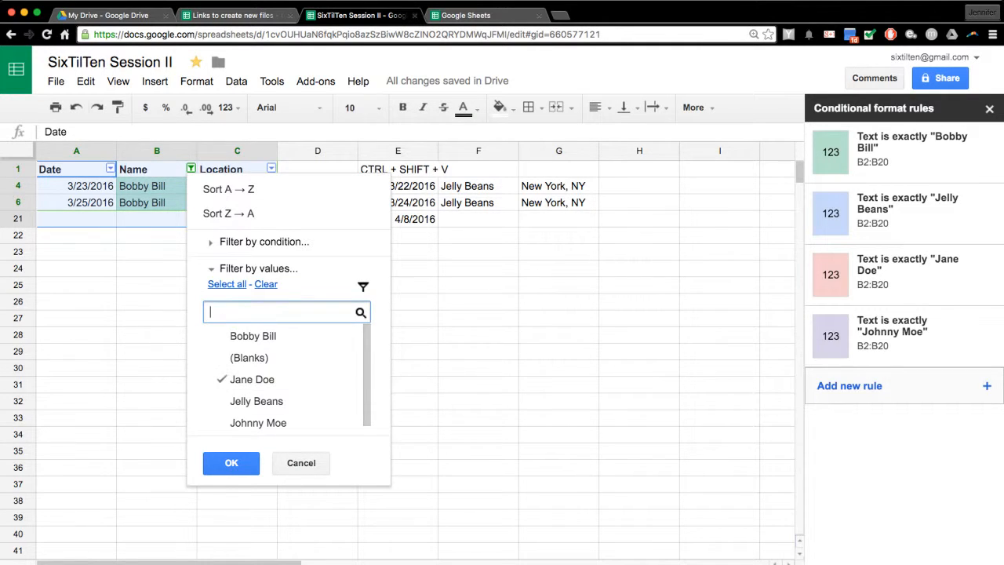
{"action": "left_click", "coordinate": [227, 284]}
{"action": "left_click", "coordinate": [231, 463]}
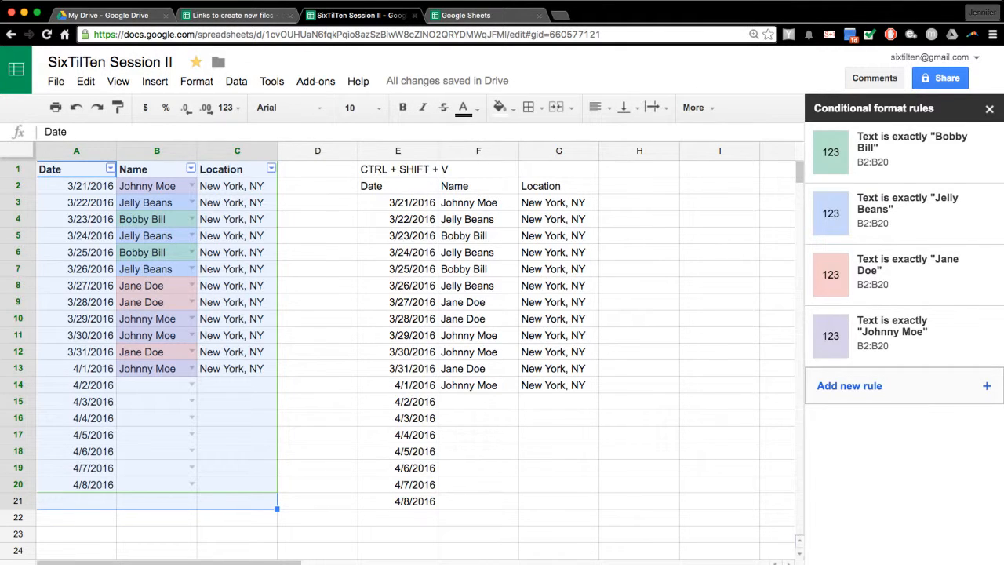
{"action": "left_click", "coordinate": [693, 107]}
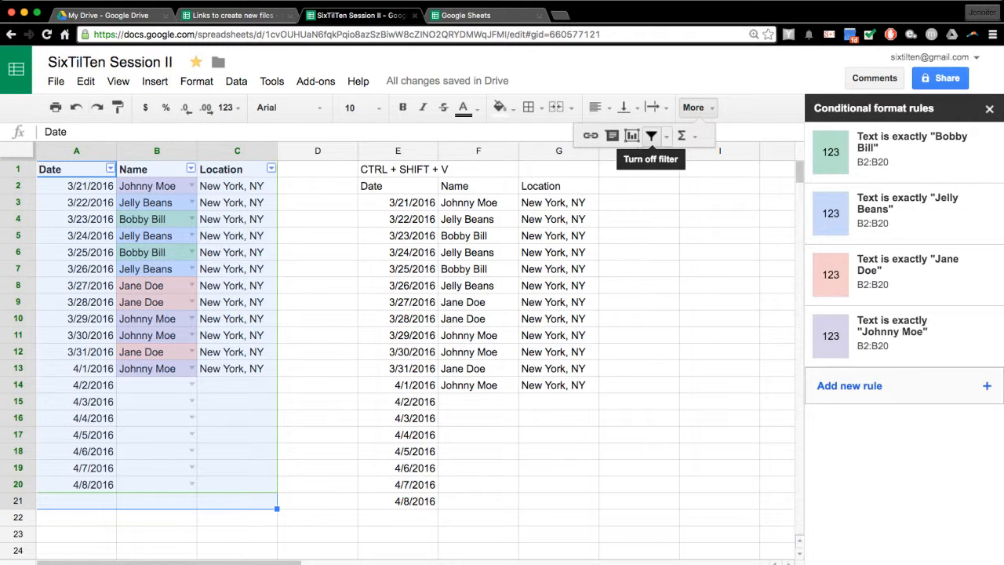
- Turn off the filter, try an A→Z sort on column A, then undo it to keep date order
{"action": "left_click", "coordinate": [651, 135]}
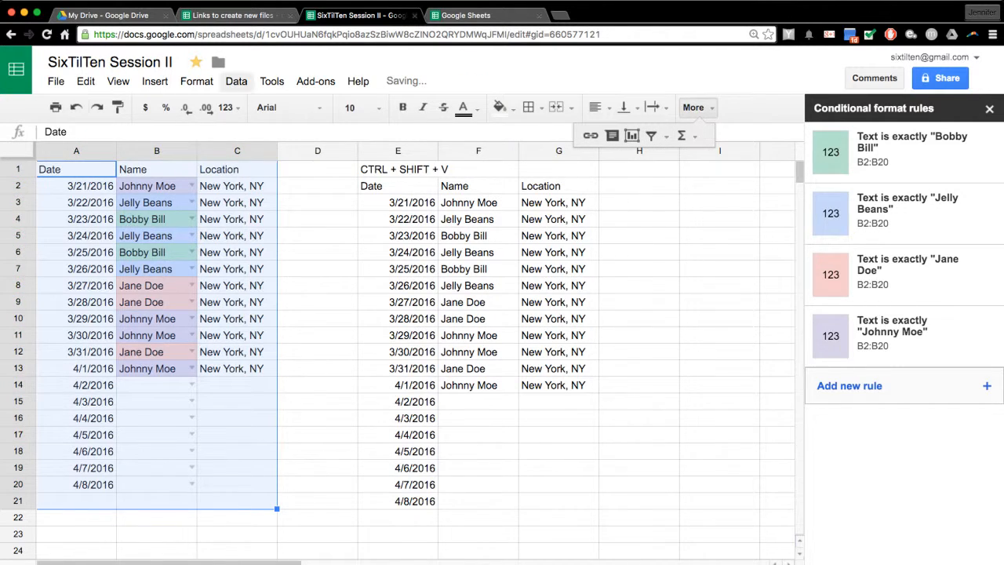
{"action": "left_click", "coordinate": [236, 82]}
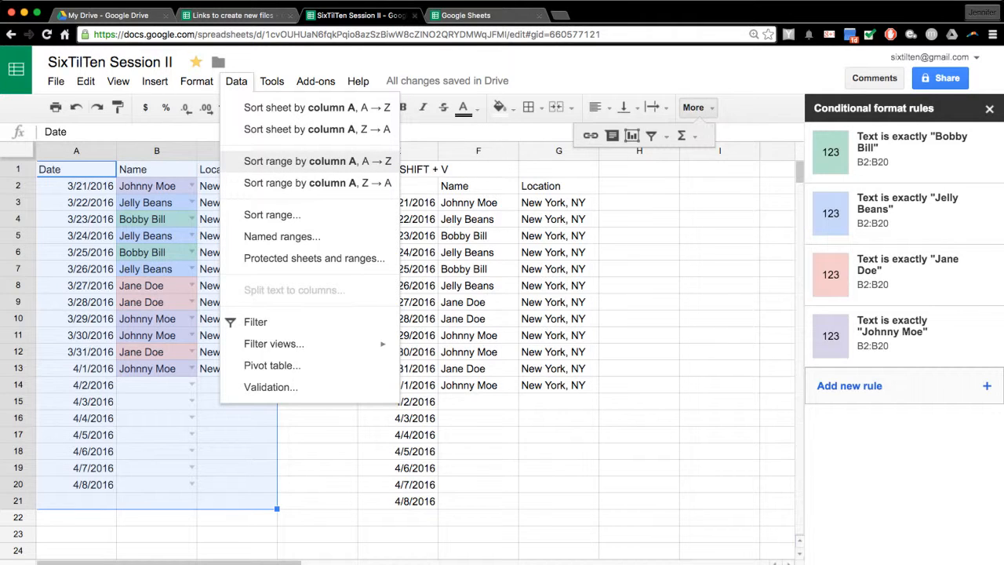
{"action": "left_click", "coordinate": [316, 161]}
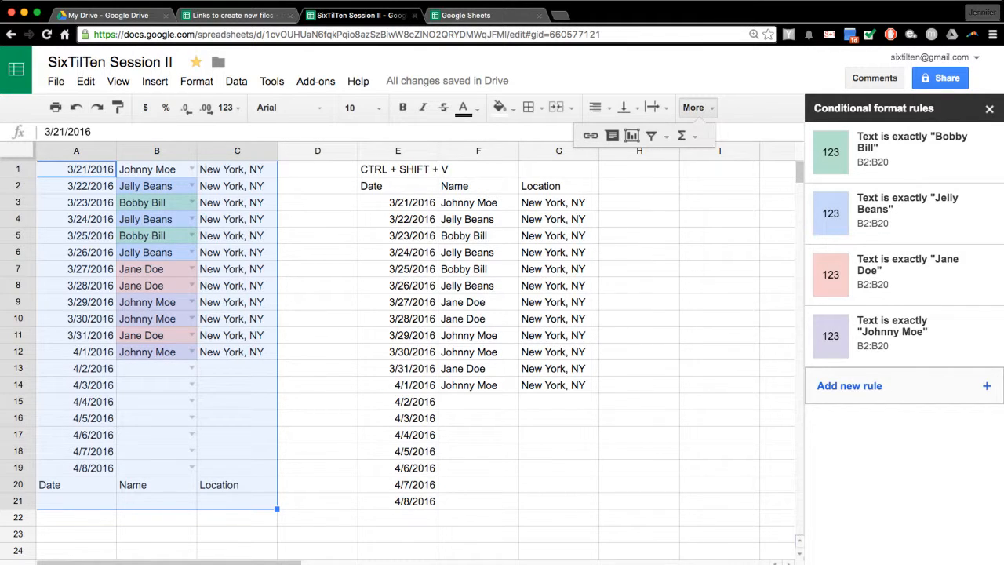
{"action": "key", "text": "super+z"}
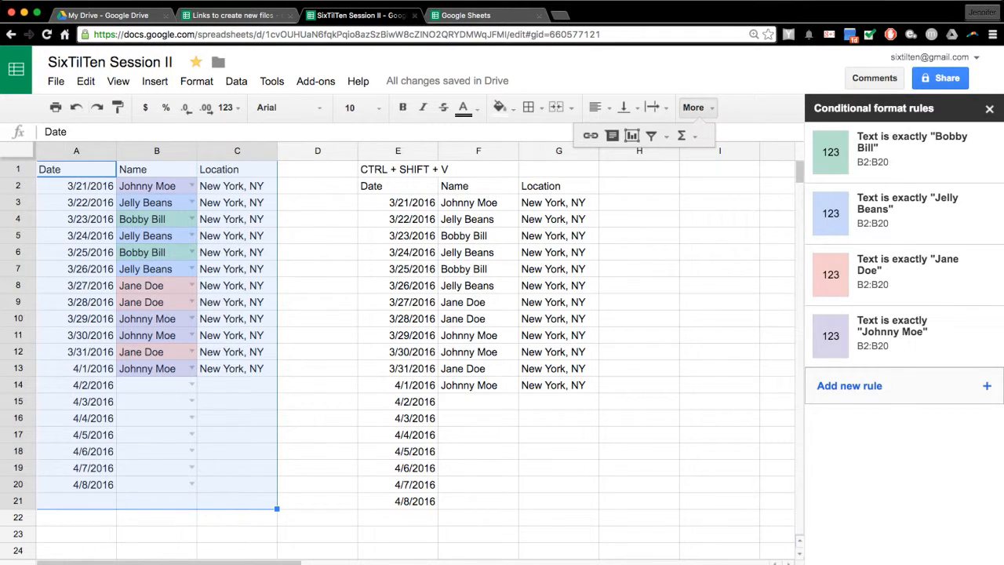
{"action": "left_click", "coordinate": [317, 235]}
- Open a new comment box on cell B2 (Johnny Moe), after cancelling a first empty comment
{"action": "left_click", "coordinate": [156, 185]}
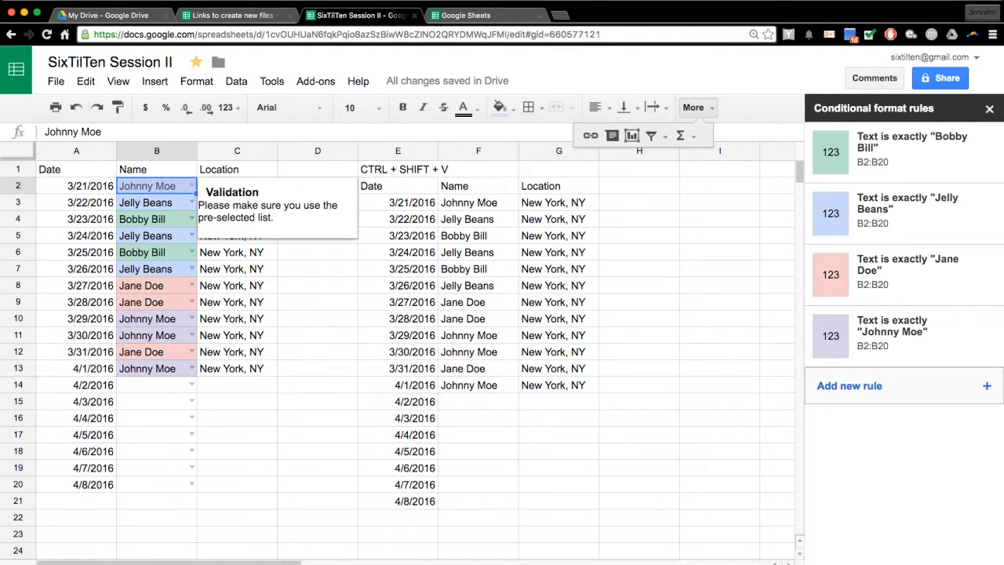
{"action": "right_click", "coordinate": [180, 189]}
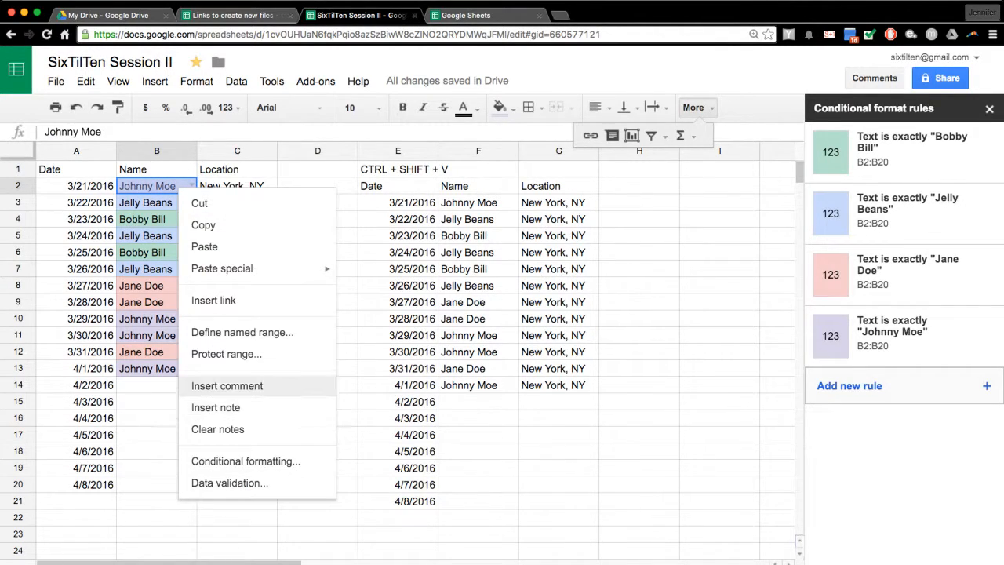
{"action": "left_click", "coordinate": [226, 385]}
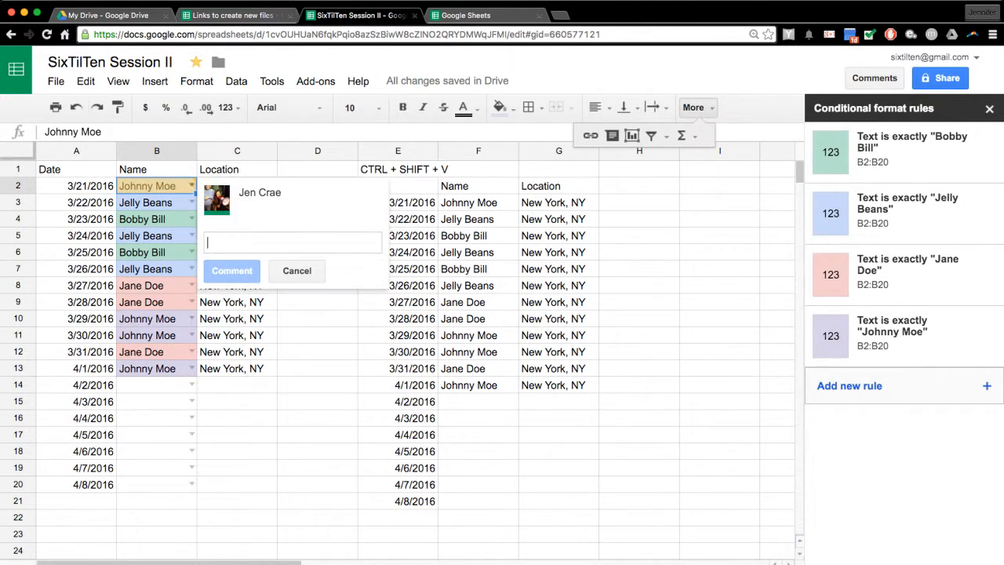
{"action": "left_click", "coordinate": [297, 271]}
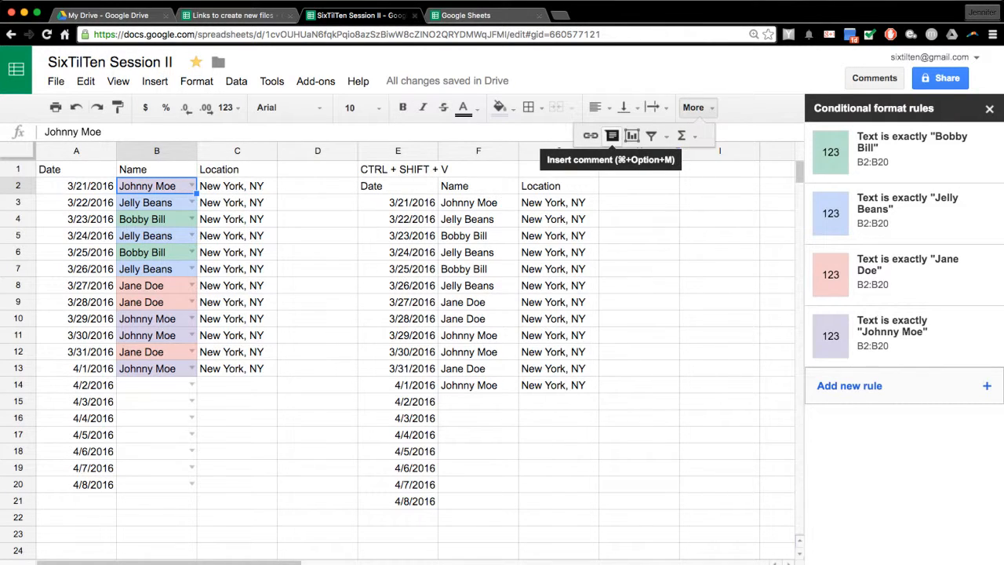
{"action": "left_click", "coordinate": [612, 135]}
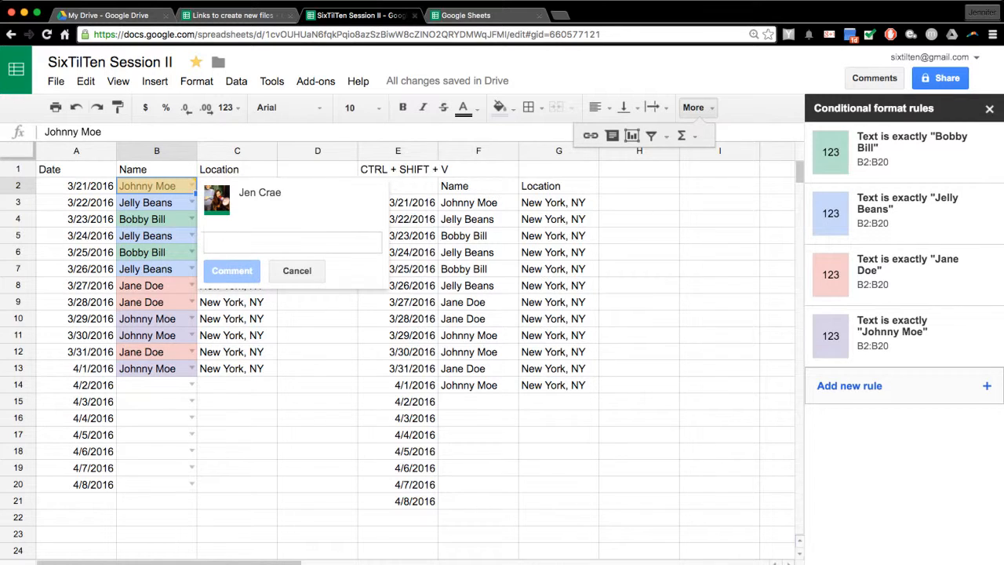
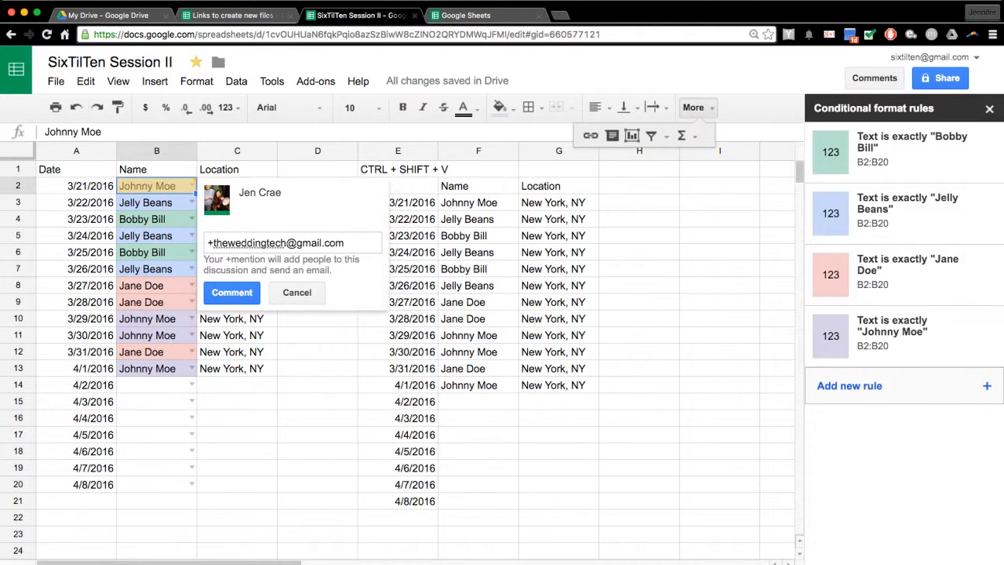
- Post a B2 comment +mentioning the collaborator's e-mail with 'Check your dates and location'
{"action": "key", "text": "Return"}
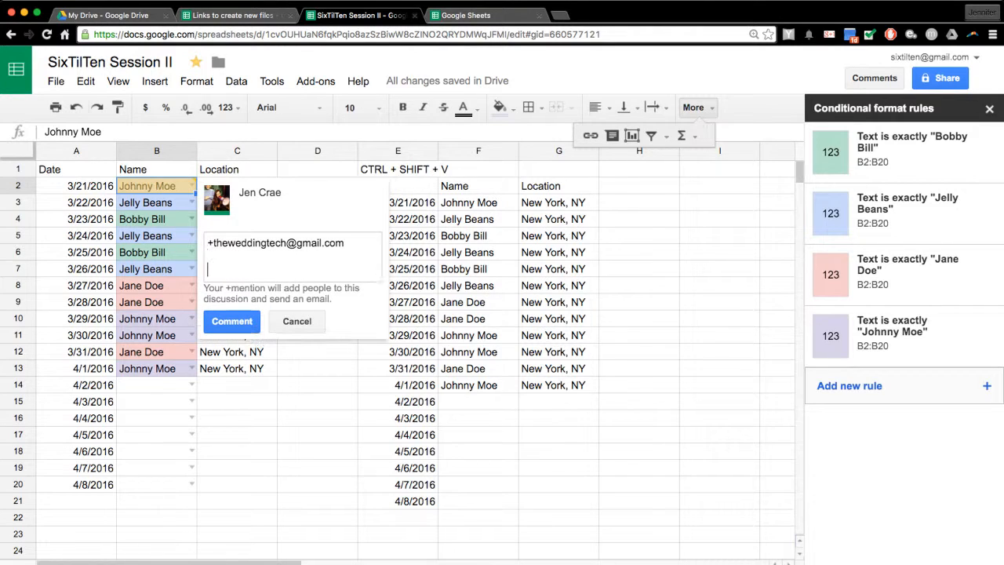
{"action": "type", "text": "Check your dates "}
{"action": "type", "text": "and lo"}
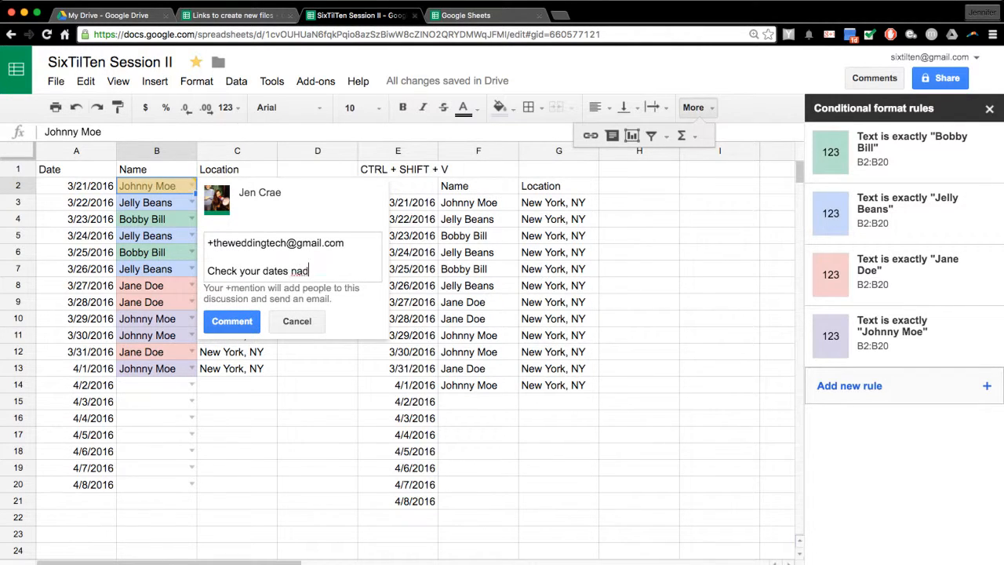
{"action": "type", "text": "cation"}
{"action": "key", "text": "Return"}
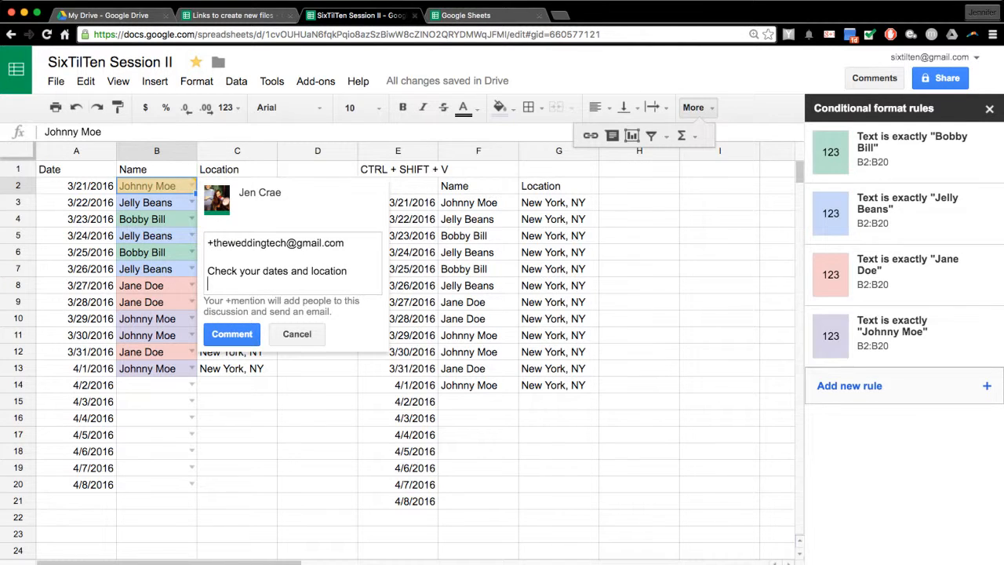
{"action": "left_click", "coordinate": [232, 334]}
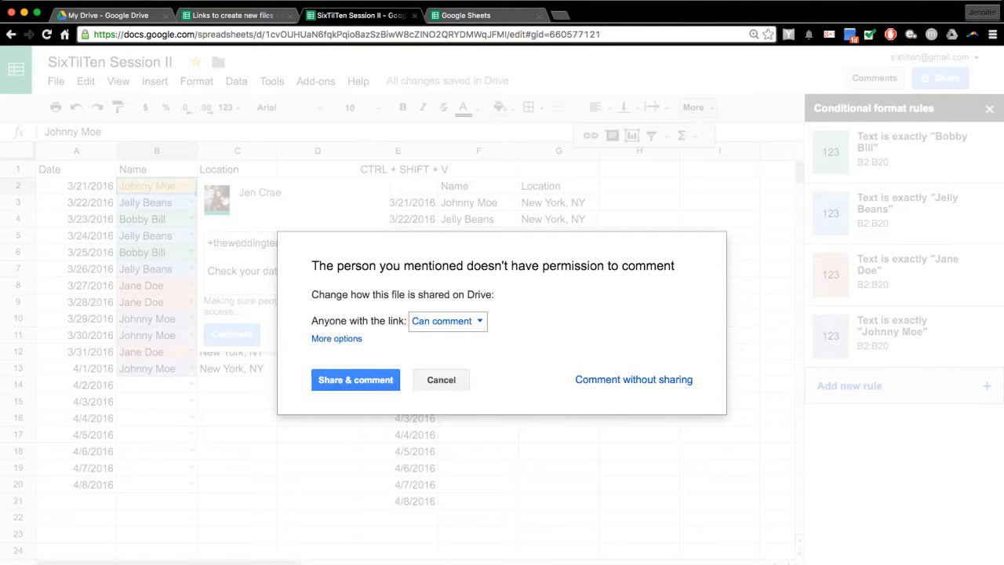
- Keep link access at Can comment and share the sheet with the mentioned collaborator
{"action": "left_click", "coordinate": [447, 321]}
{"action": "left_click", "coordinate": [451, 369]}
{"action": "left_click", "coordinate": [447, 321]}
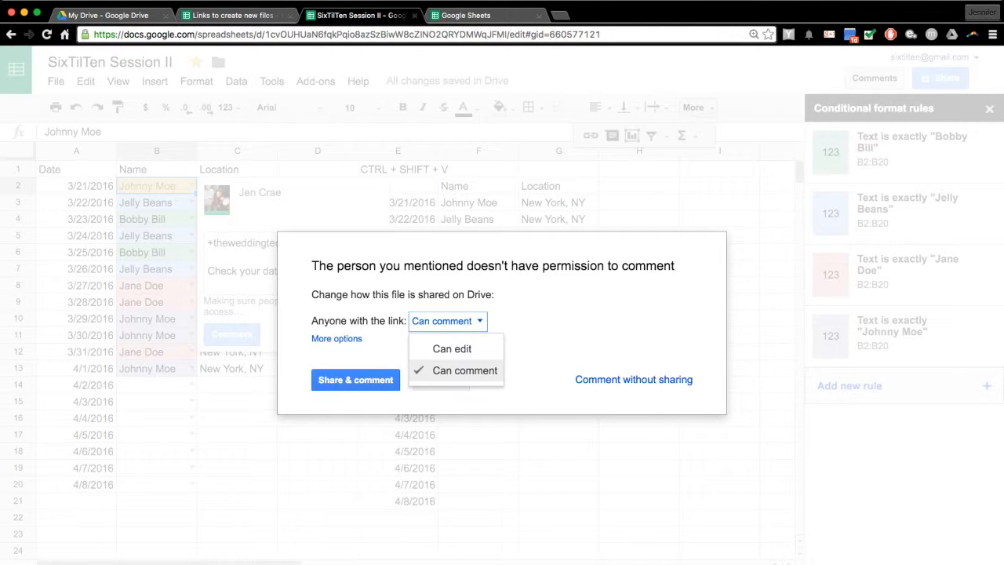
{"action": "left_click", "coordinate": [451, 370]}
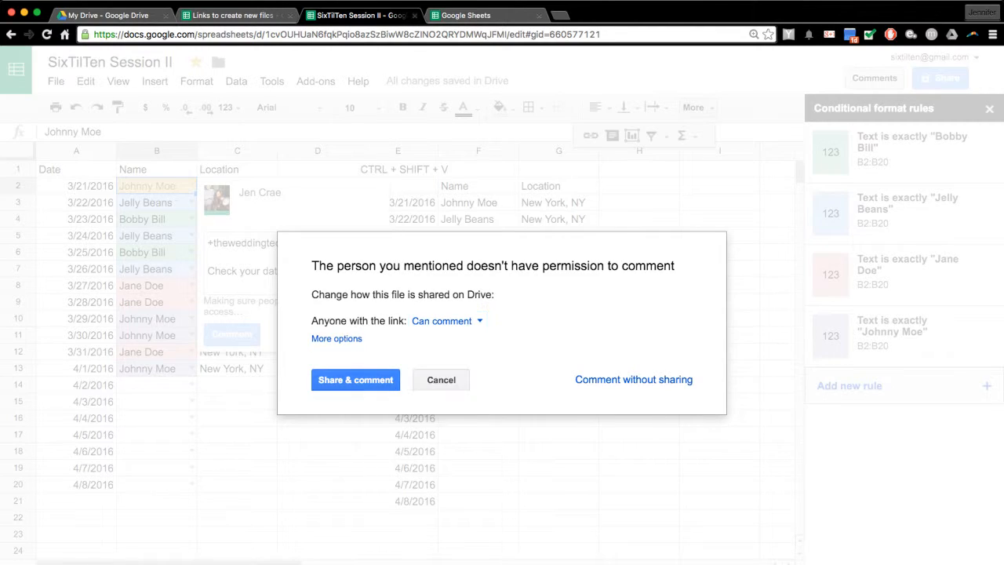
{"action": "left_click", "coordinate": [355, 380]}
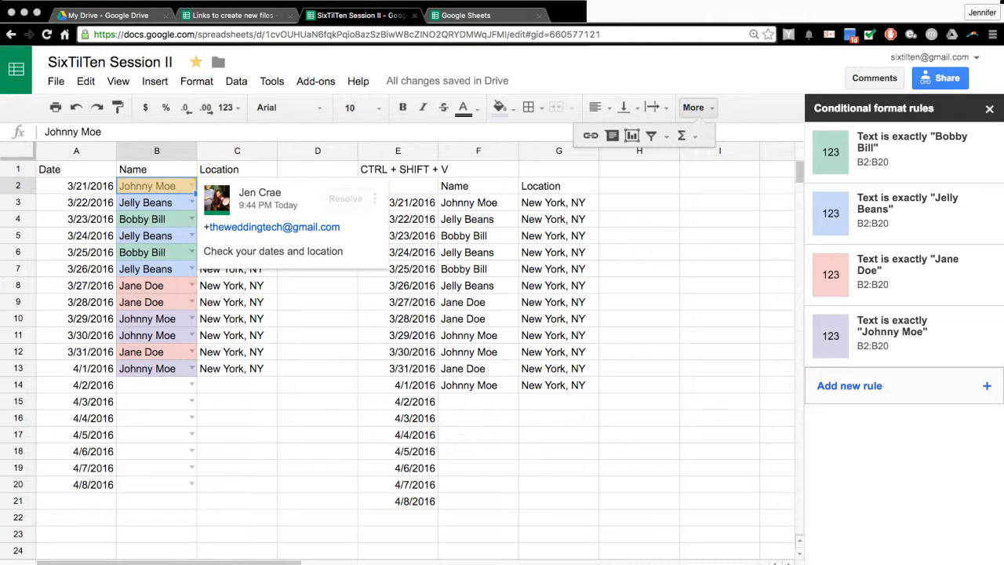
{"action": "left_click_drag", "start_coordinate": [1, 15], "coordinate": [141, 15]}
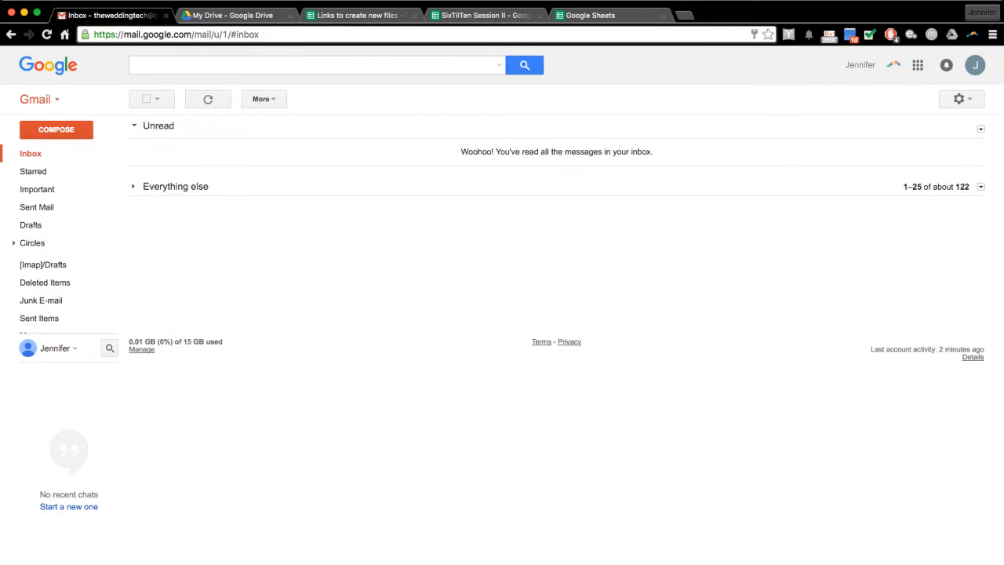
- Check the Gmail account menu and the Spam folder for the notification, then return to Inbox
{"action": "left_click", "coordinate": [975, 65]}
{"action": "left_click", "coordinate": [975, 65]}
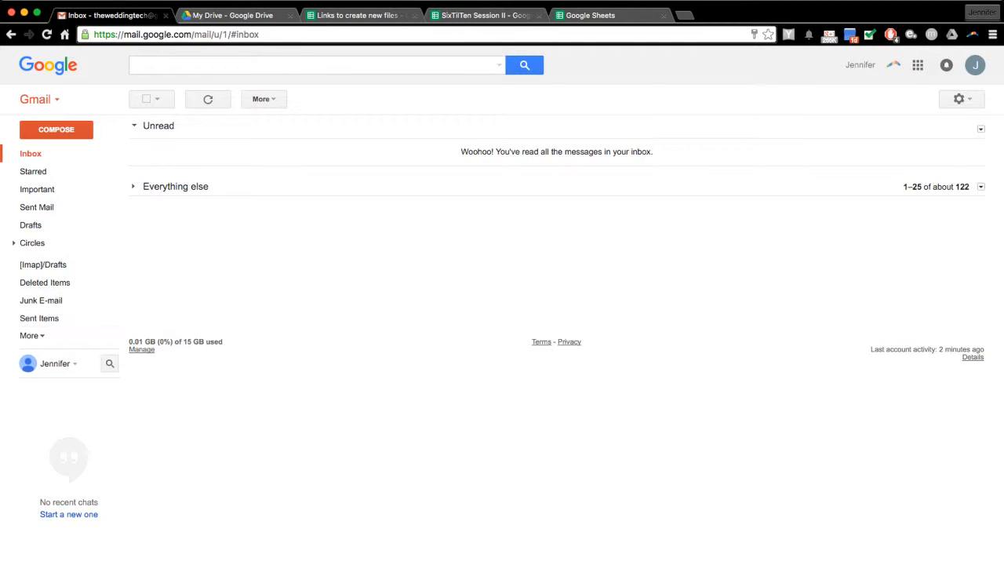
{"action": "left_click", "coordinate": [29, 336]}
{"action": "left_click", "coordinate": [30, 335]}
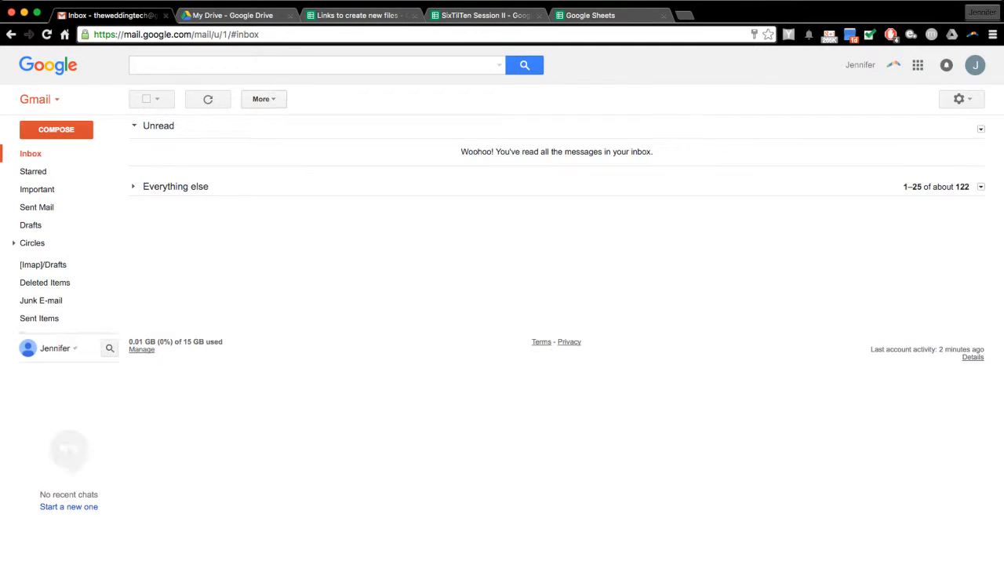
{"action": "left_click", "coordinate": [29, 335]}
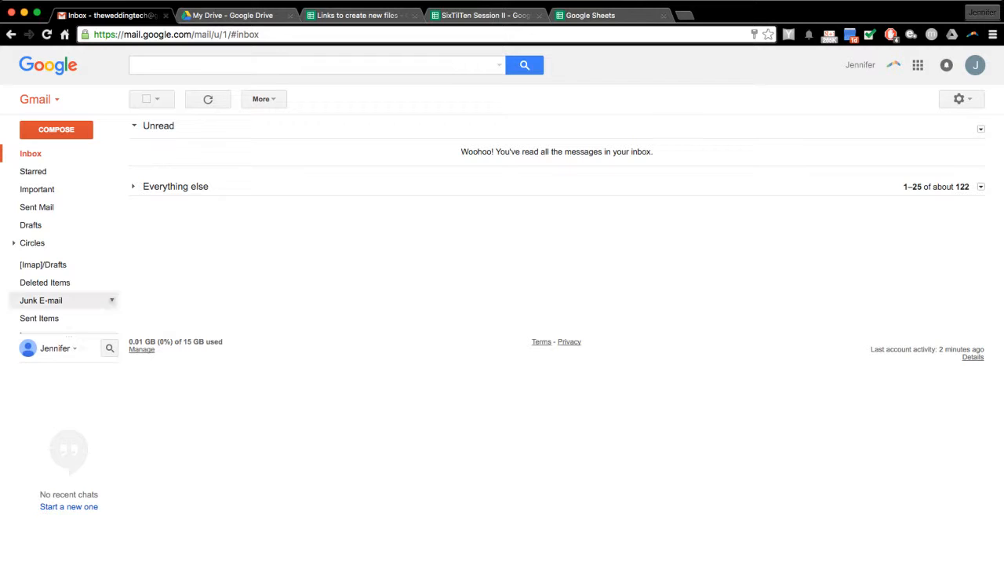
{"action": "left_click", "coordinate": [40, 397]}
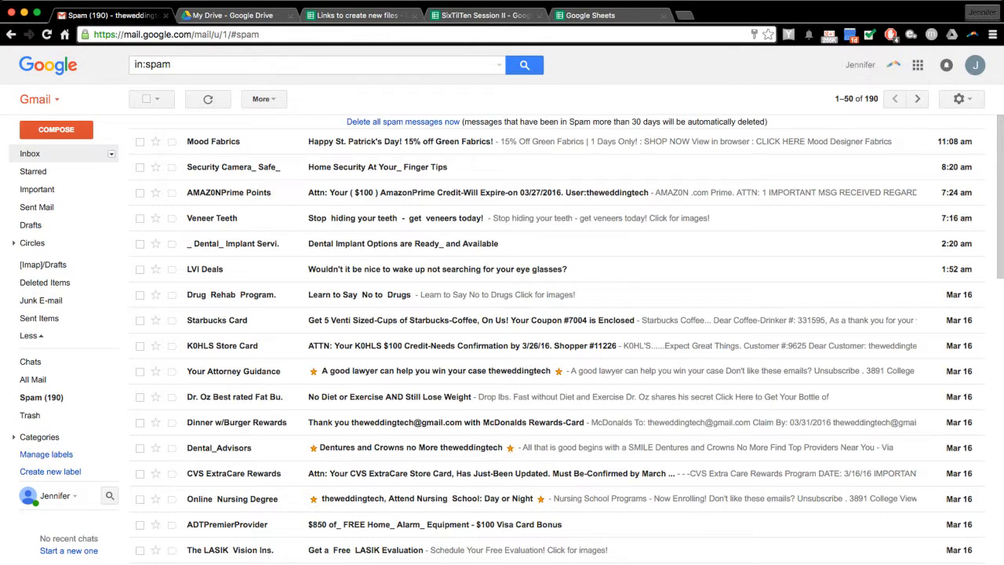
{"action": "left_click", "coordinate": [30, 153]}
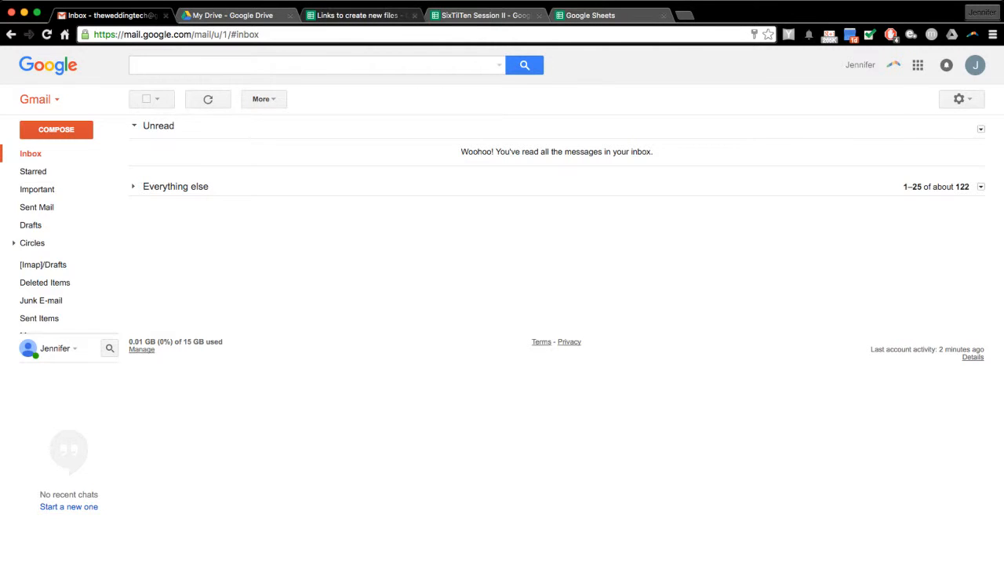
- Look through the Links, SixTilTen Session II and Sheets start page tabs, then return to Gmail
{"action": "left_click", "coordinate": [340, 16]}
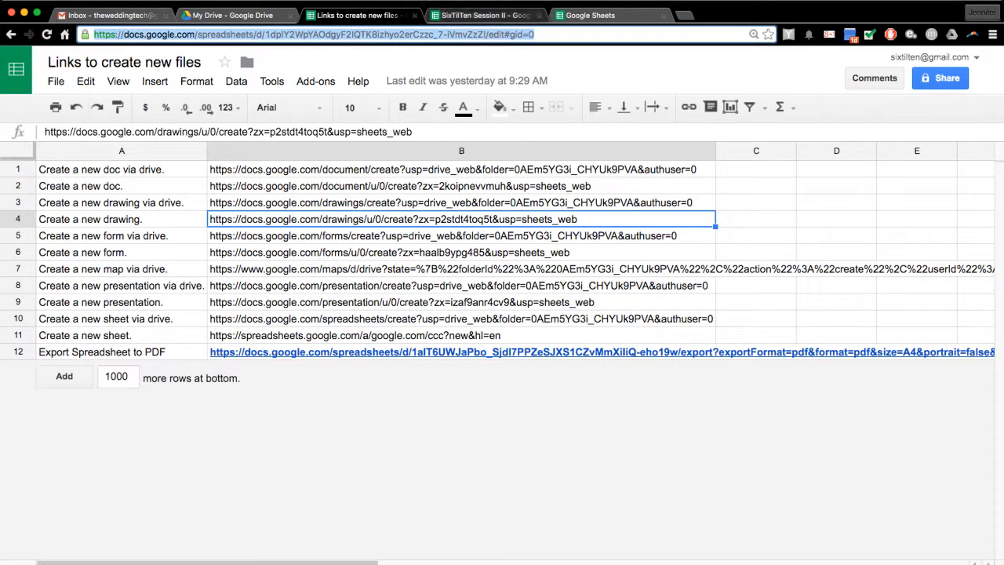
{"action": "left_click", "coordinate": [486, 15]}
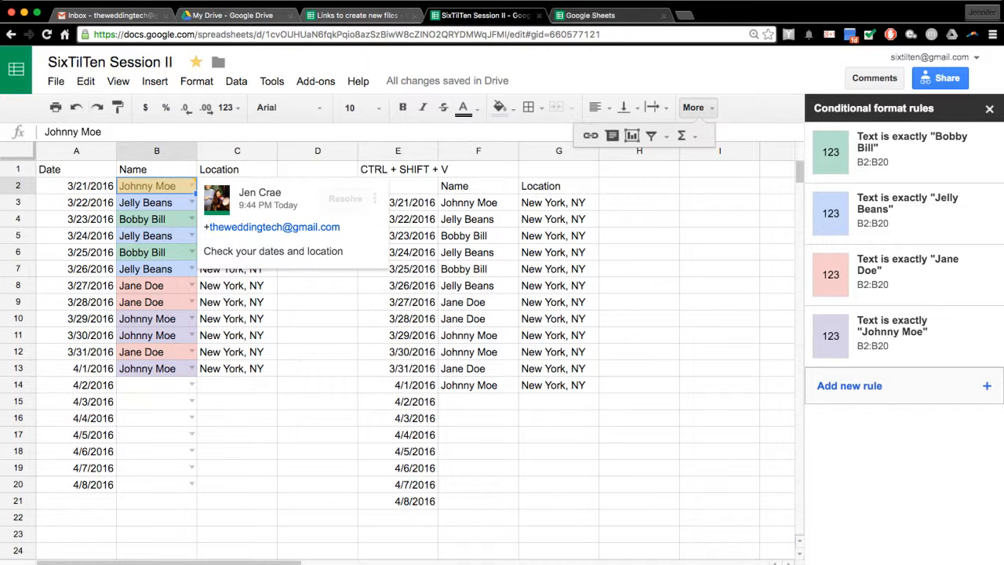
{"action": "left_click", "coordinate": [604, 15]}
{"action": "left_click", "coordinate": [110, 14]}
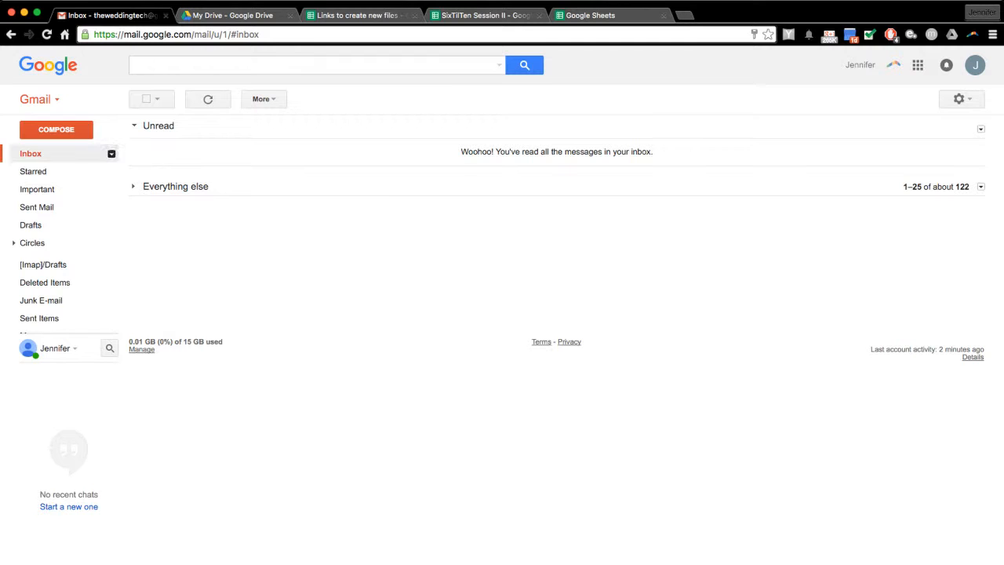
{"action": "left_click", "coordinate": [111, 153]}
{"action": "key", "text": "Escape"}
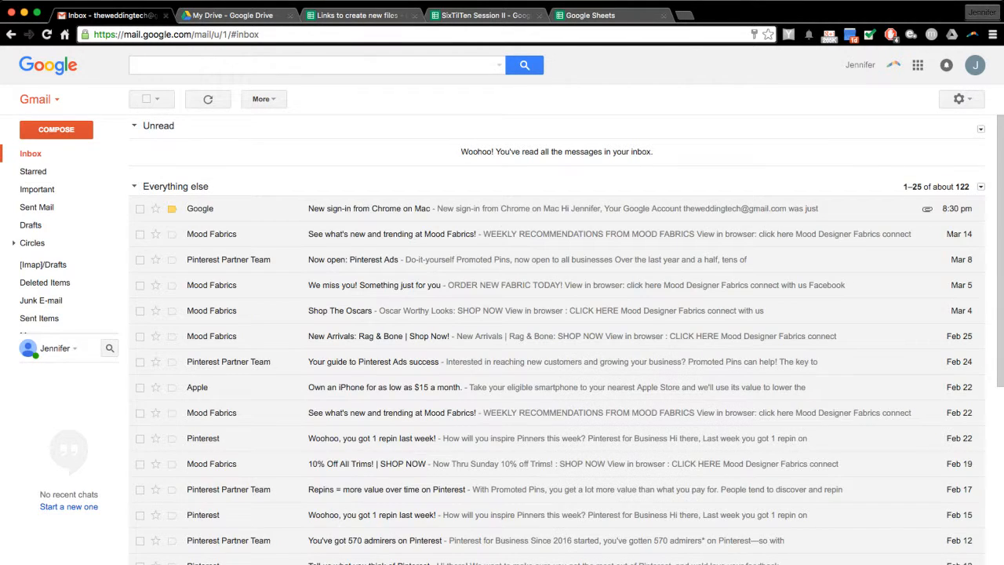
- Search Gmail for 'comment', find no notification, and go back to the Inbox
{"action": "left_click", "coordinate": [134, 187]}
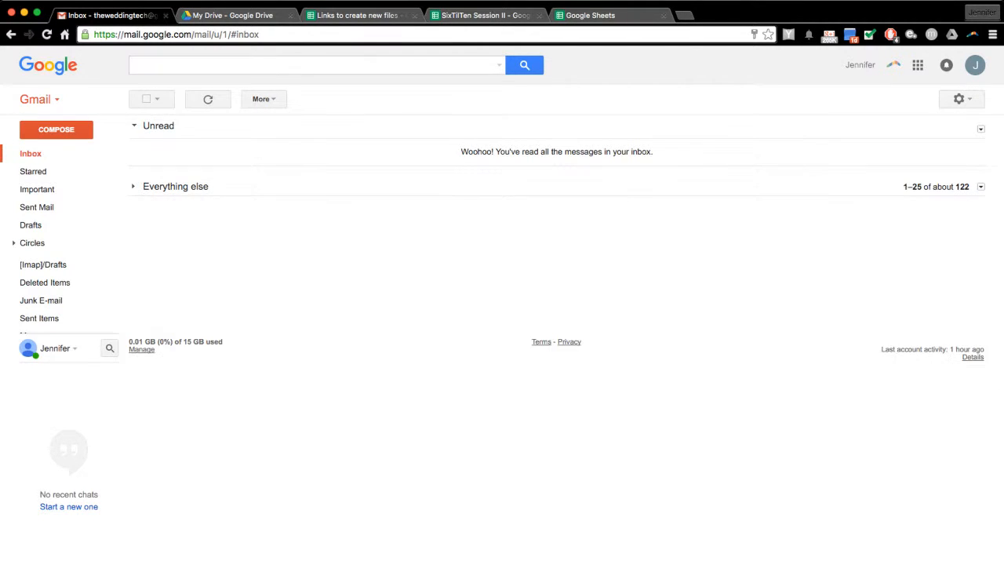
{"action": "left_click", "coordinate": [314, 65]}
{"action": "type", "text": "comment"}
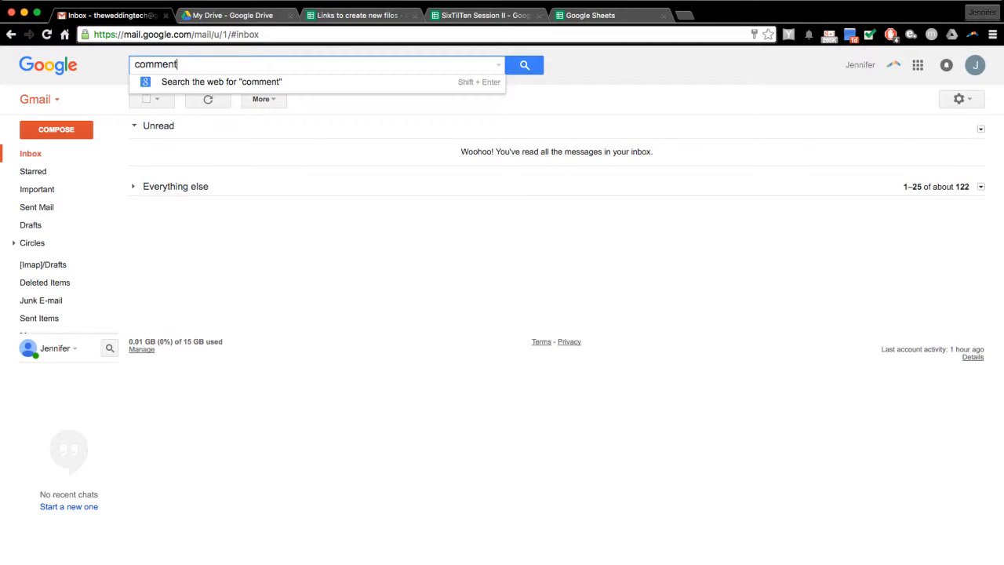
{"action": "key", "text": "Return"}
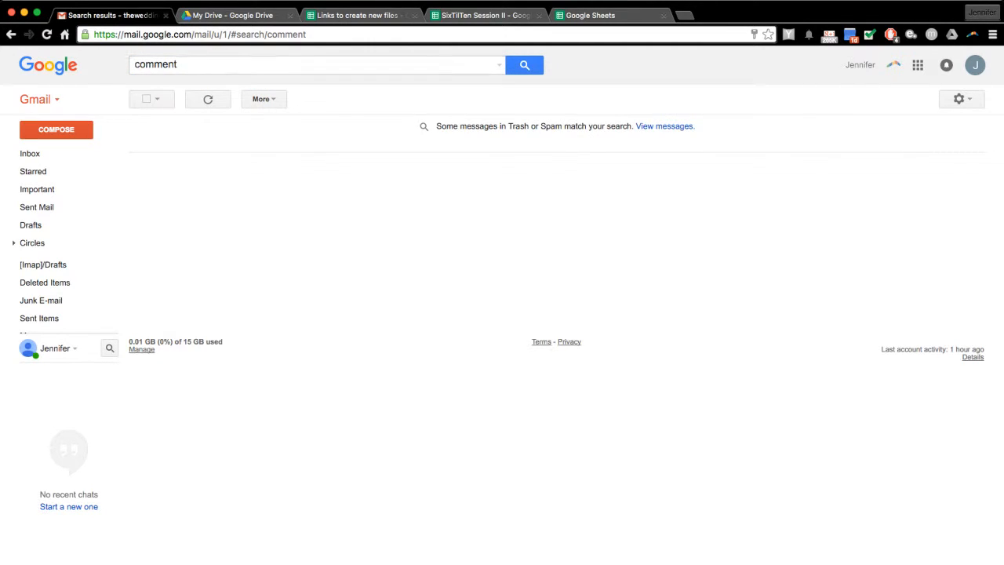
{"action": "left_click", "coordinate": [30, 154]}
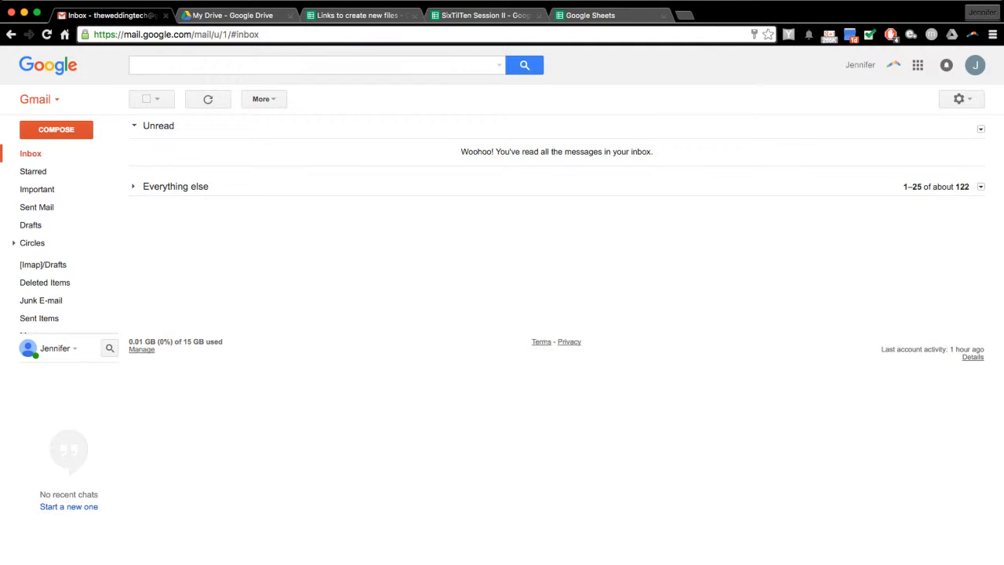
{"action": "left_click", "coordinate": [604, 15]}
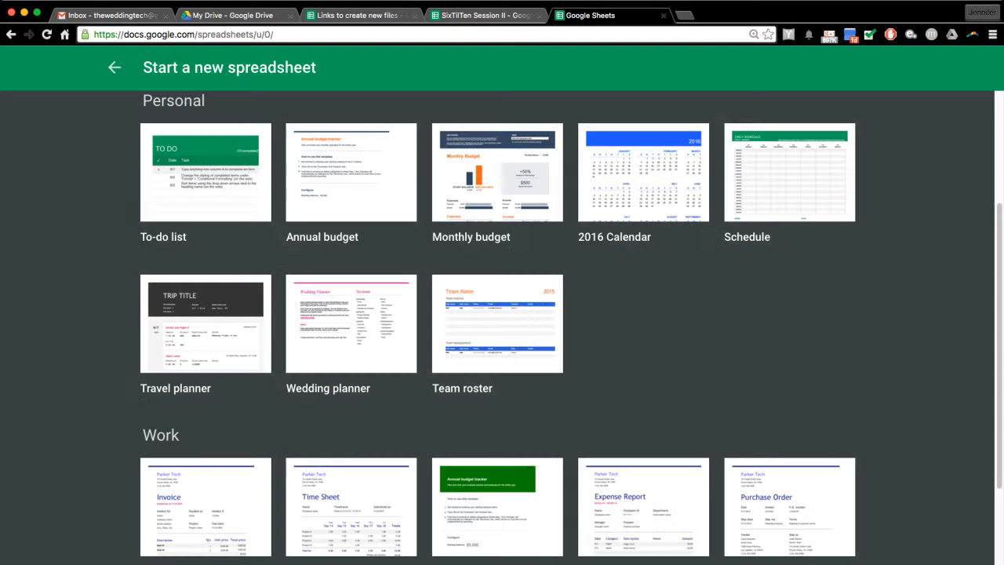
{"action": "left_click", "coordinate": [483, 15]}
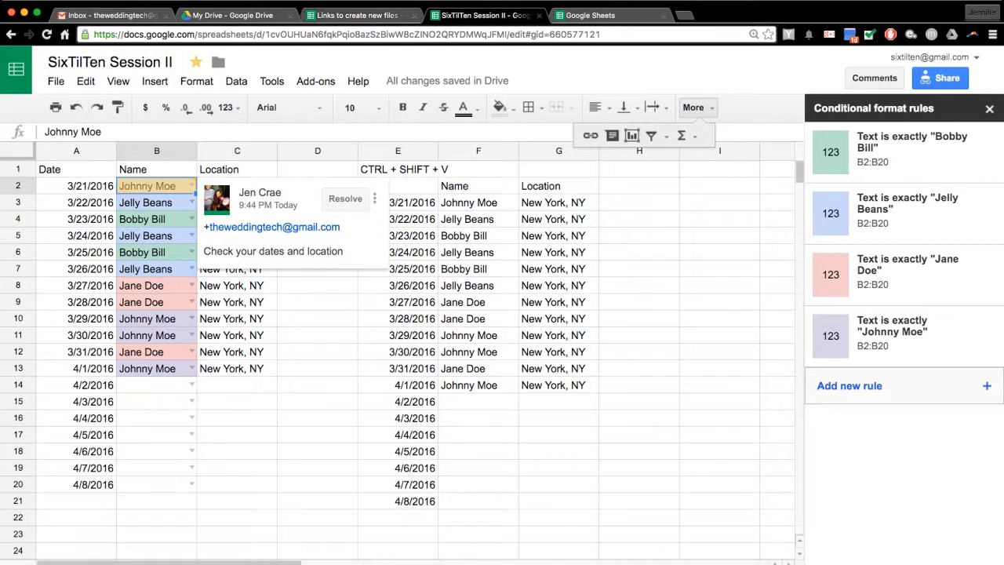
{"action": "left_click", "coordinate": [346, 198]}
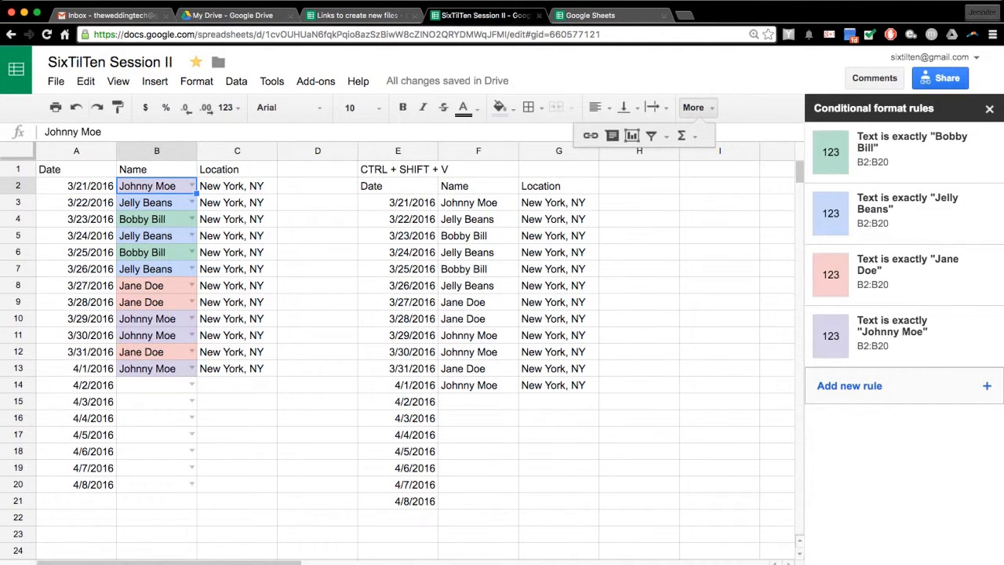
{"action": "left_click", "coordinate": [940, 78]}
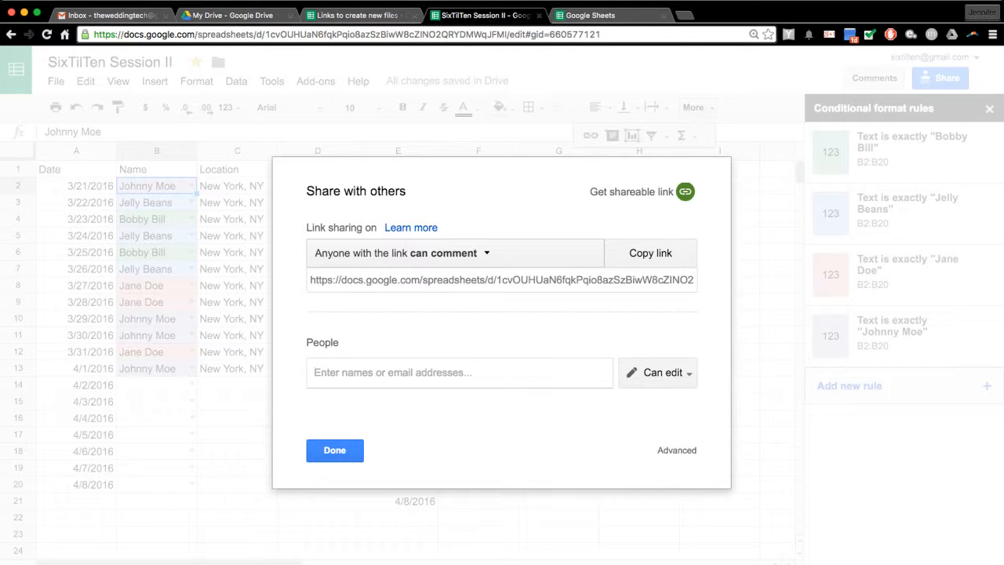
- Review the link sharing settings and leave anyone-with-link access at Can comment
{"action": "left_click", "coordinate": [486, 253]}
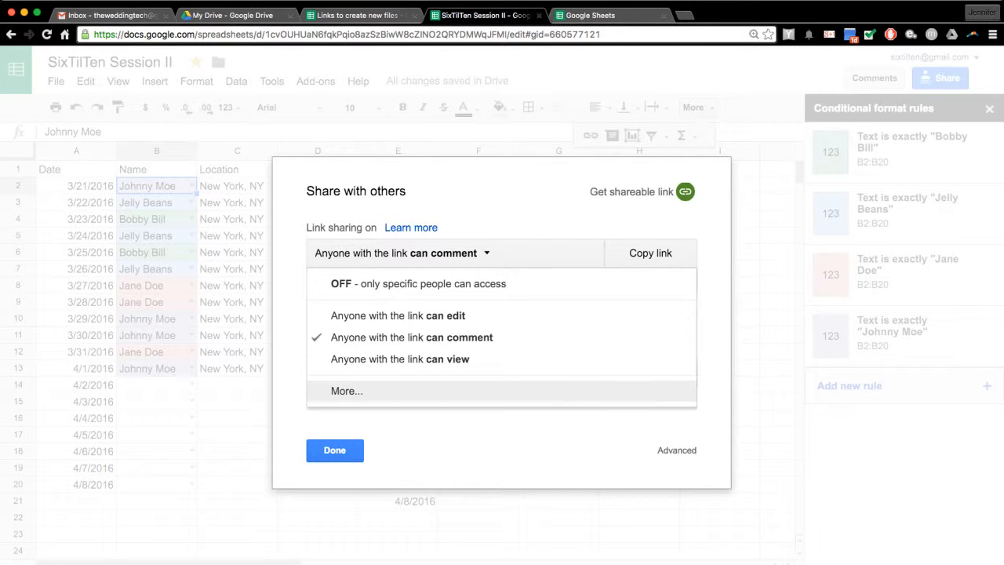
{"action": "left_click", "coordinate": [346, 390]}
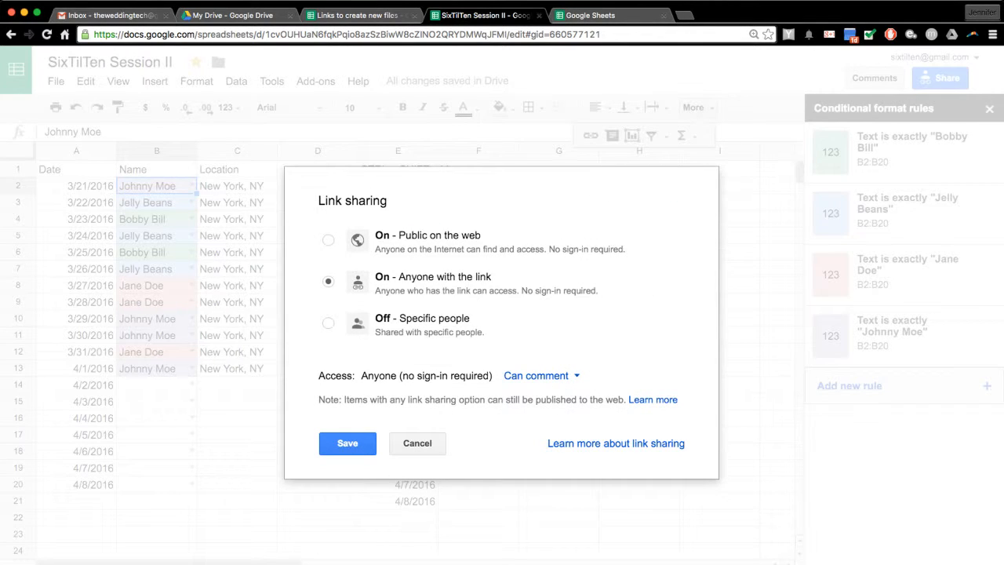
{"action": "left_click", "coordinate": [417, 443]}
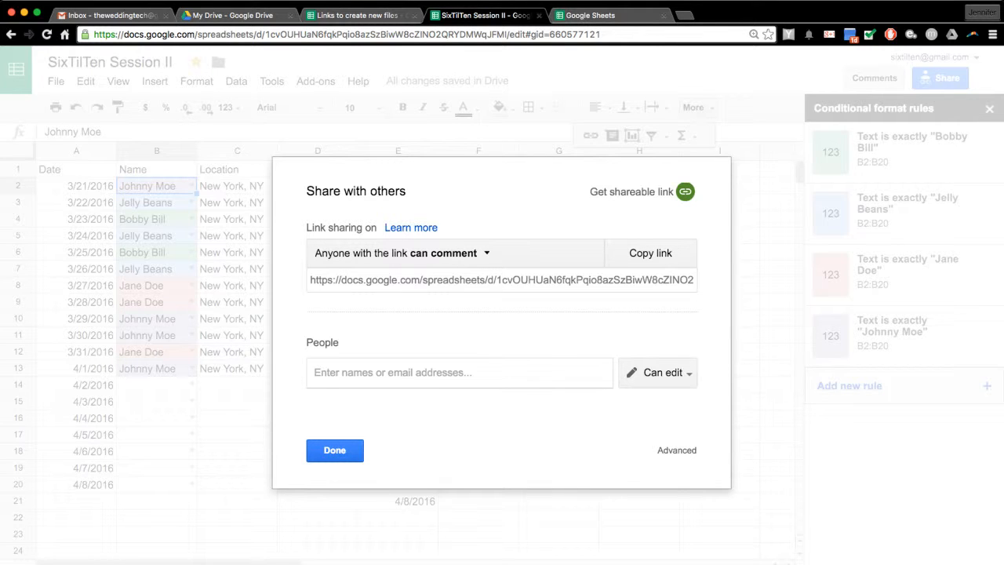
{"action": "left_click", "coordinate": [335, 450]}
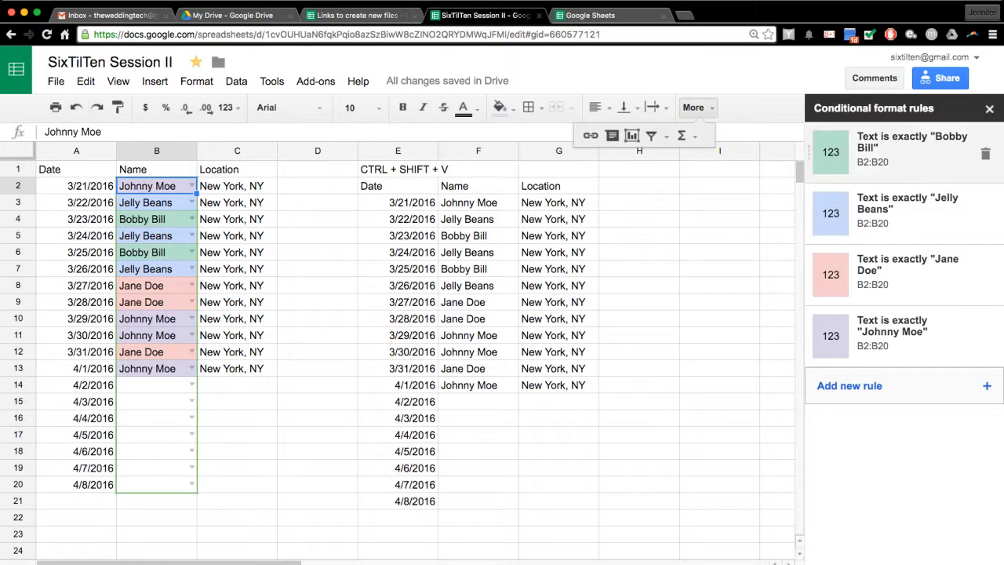
- Send Can edit invitations to two collaborators' e-mail addresses
{"action": "left_click", "coordinate": [939, 78]}
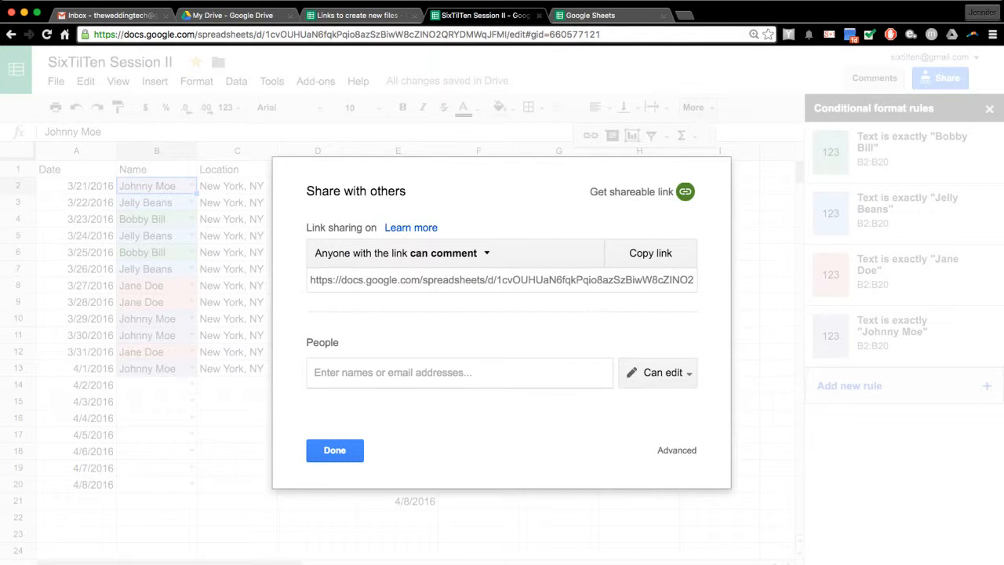
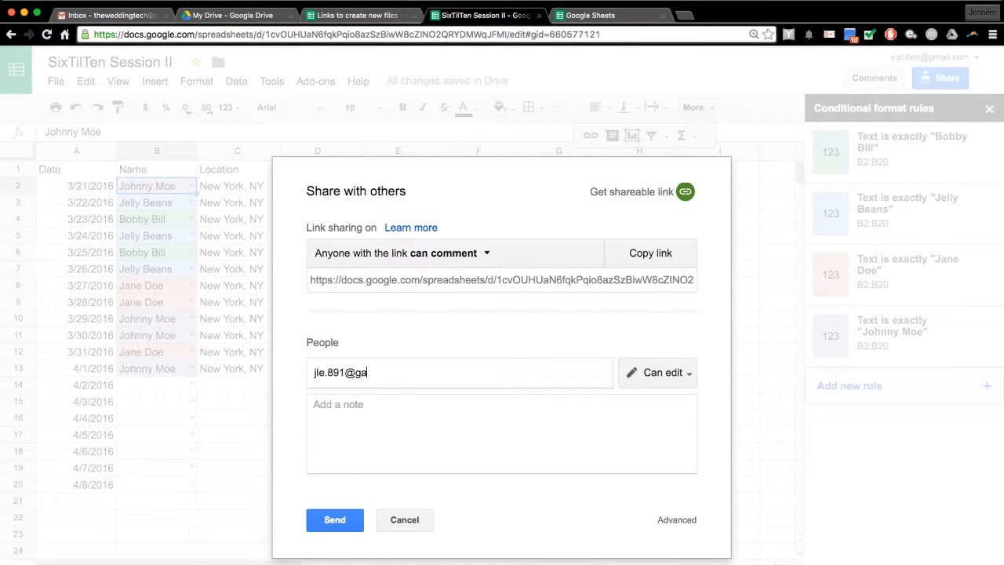
{"action": "key", "text": "Return"}
{"action": "left_click", "coordinate": [335, 520]}
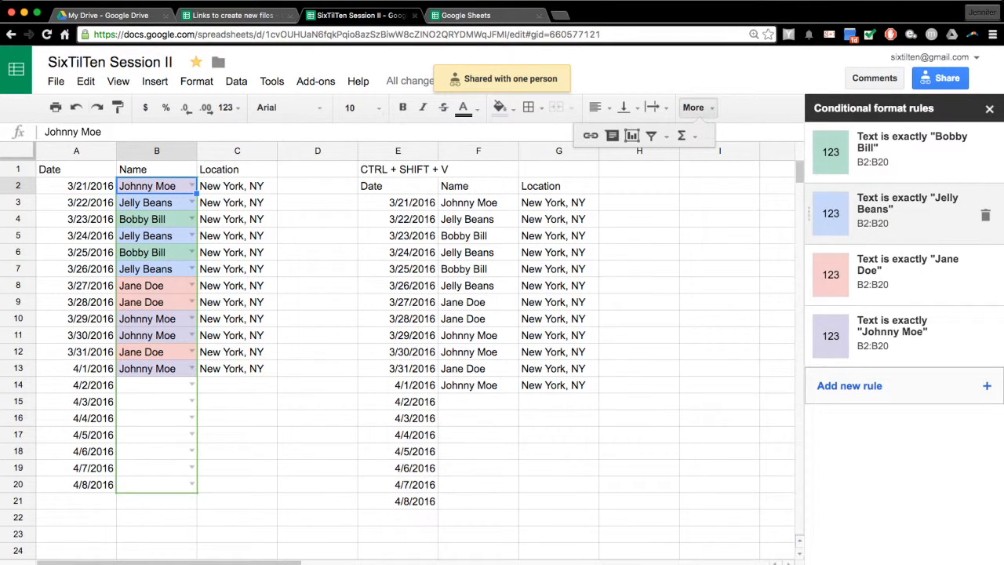
{"action": "left_click", "coordinate": [940, 78]}
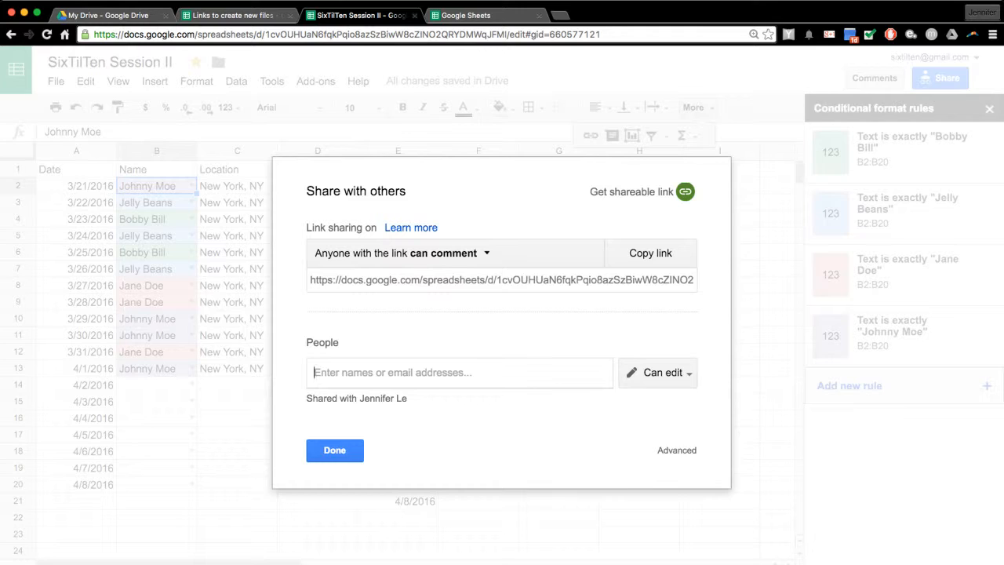
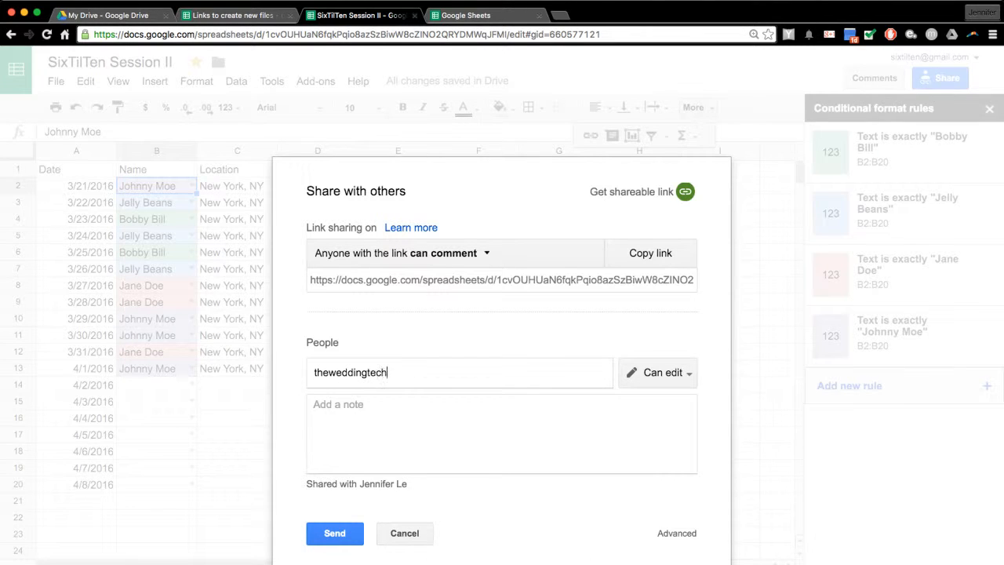
{"action": "left_click", "coordinate": [334, 532]}
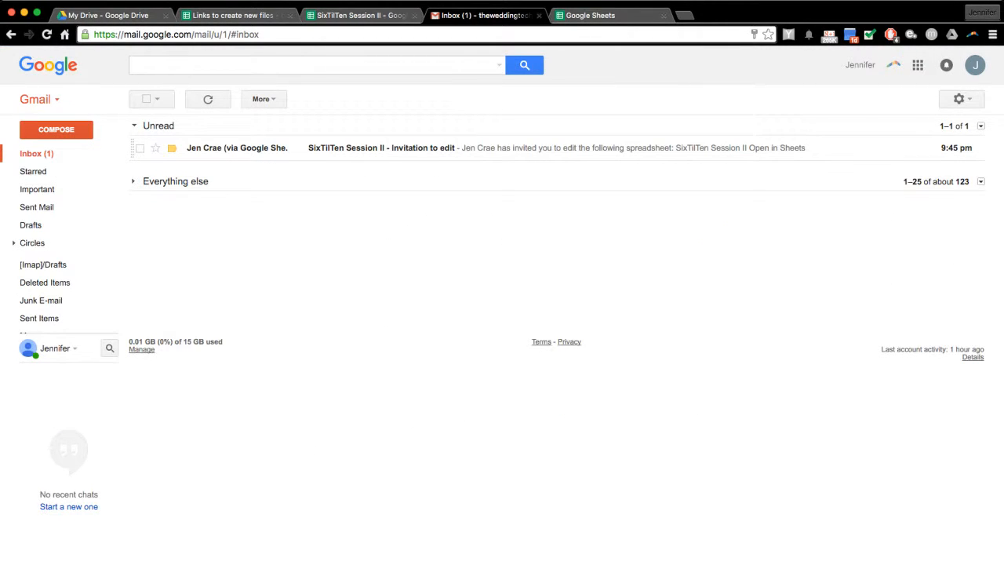
- Open the SixTilTen Session II invitation email and follow Open in Sheets to the shared spreadsheet
{"action": "left_click", "coordinate": [381, 148]}
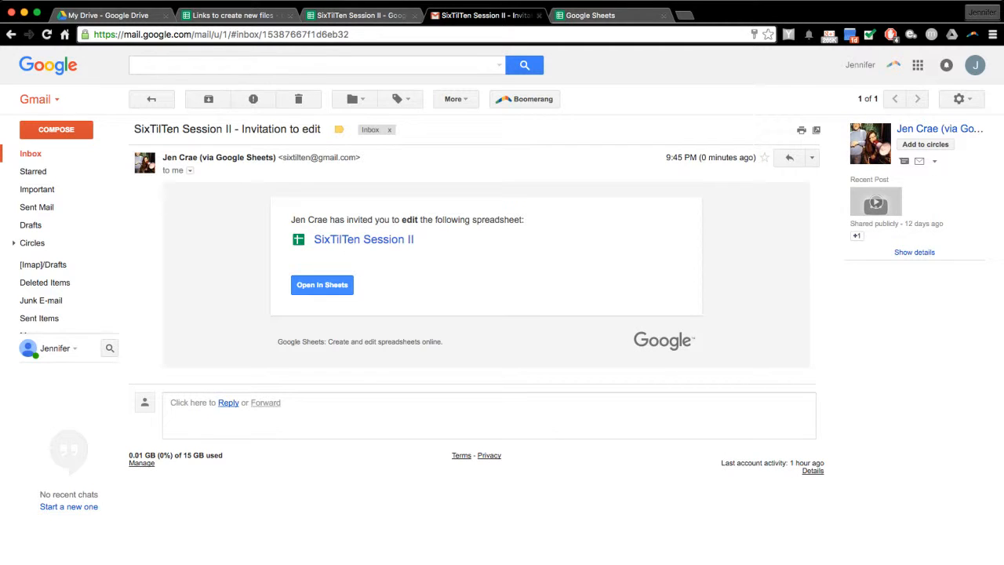
{"action": "left_click", "coordinate": [322, 285]}
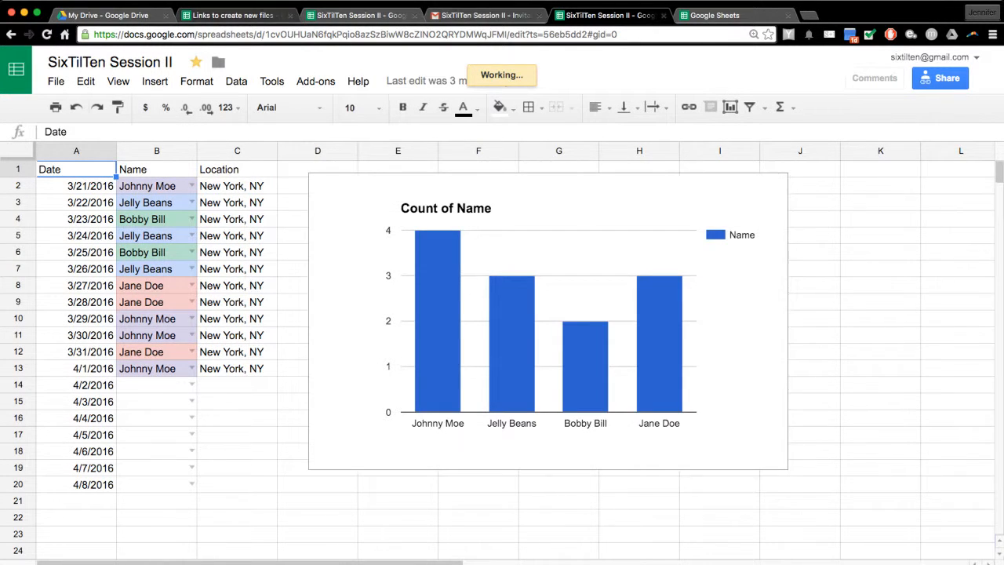
{"action": "left_click", "coordinate": [714, 15]}
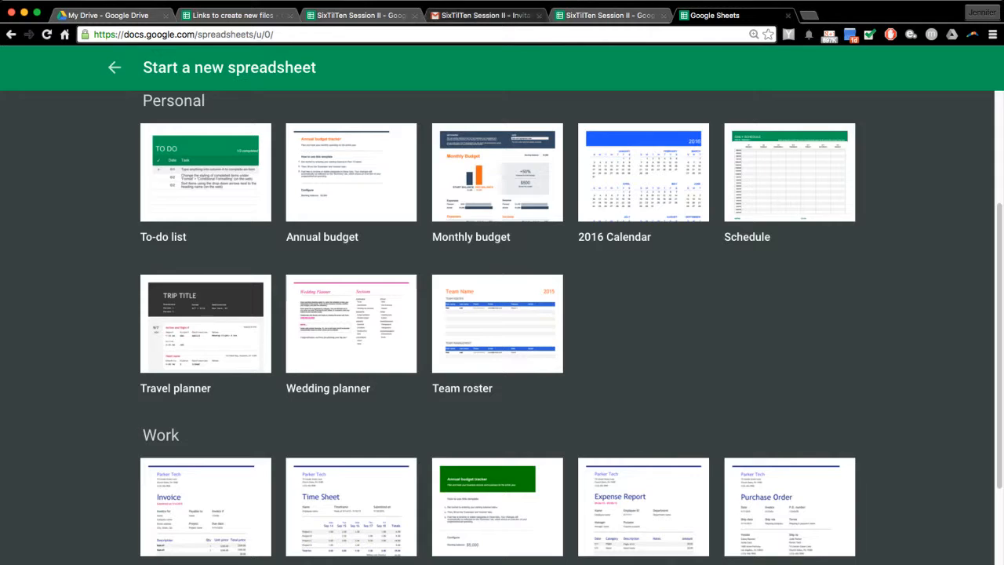
{"action": "left_click", "coordinate": [482, 15]}
{"action": "left_click", "coordinate": [361, 15]}
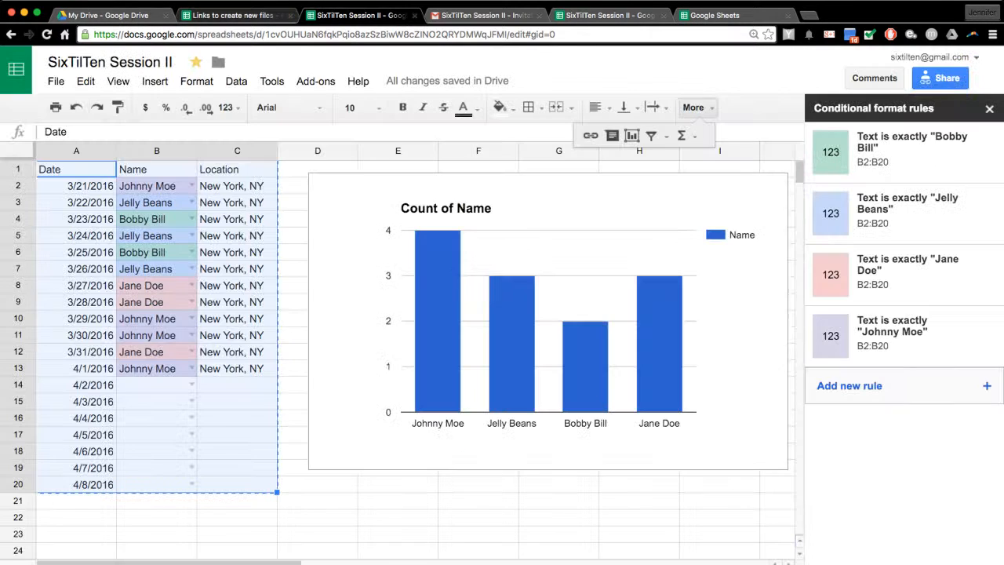